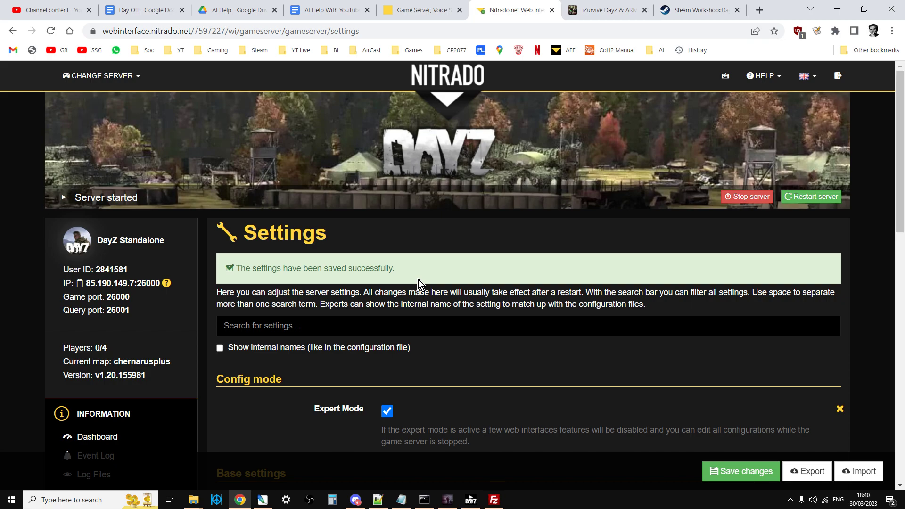
- Review the DayZ-Rat mod's Steam Workshop page, including its preview, details and description
{"action": "left_click", "coordinate": [702, 10]}
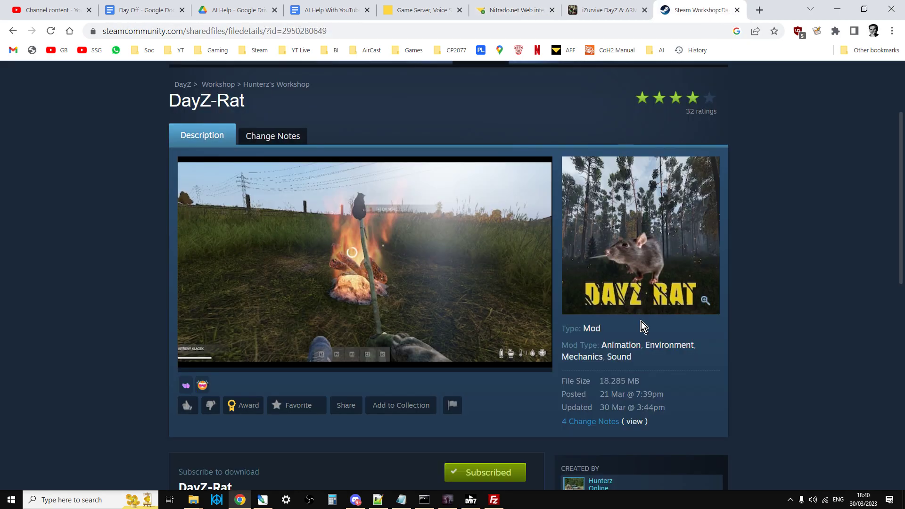
{"action": "scroll", "coordinate": [641, 319], "scroll_direction": "up", "scroll_amount": 3}
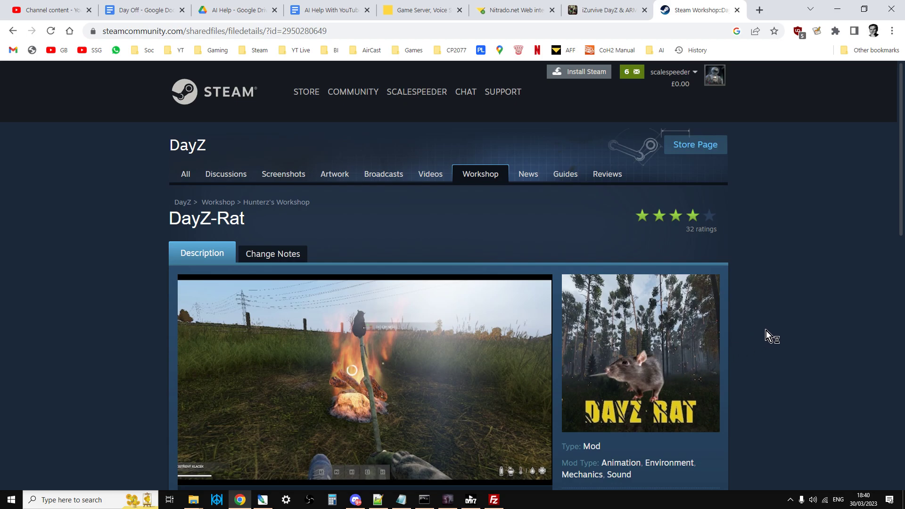
{"action": "scroll", "coordinate": [762, 335], "scroll_direction": "down", "scroll_amount": 1}
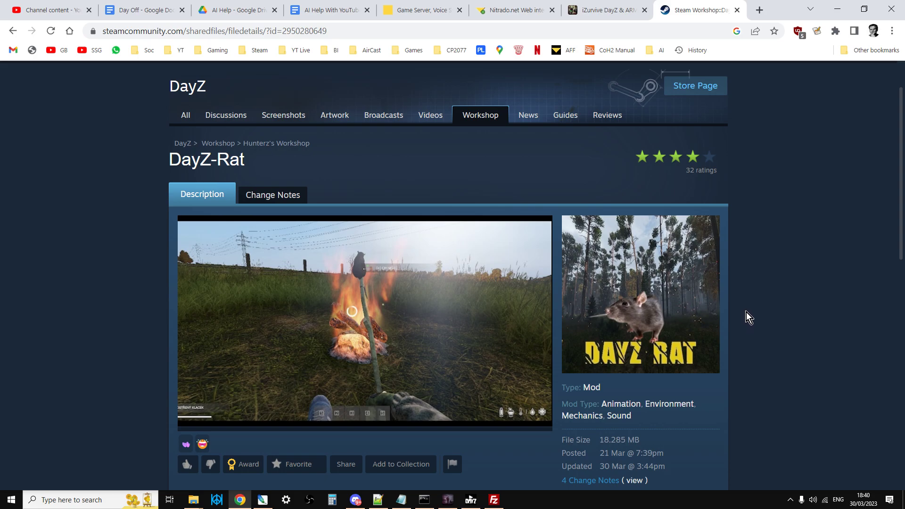
{"action": "scroll", "coordinate": [747, 310], "scroll_direction": "down", "scroll_amount": 2}
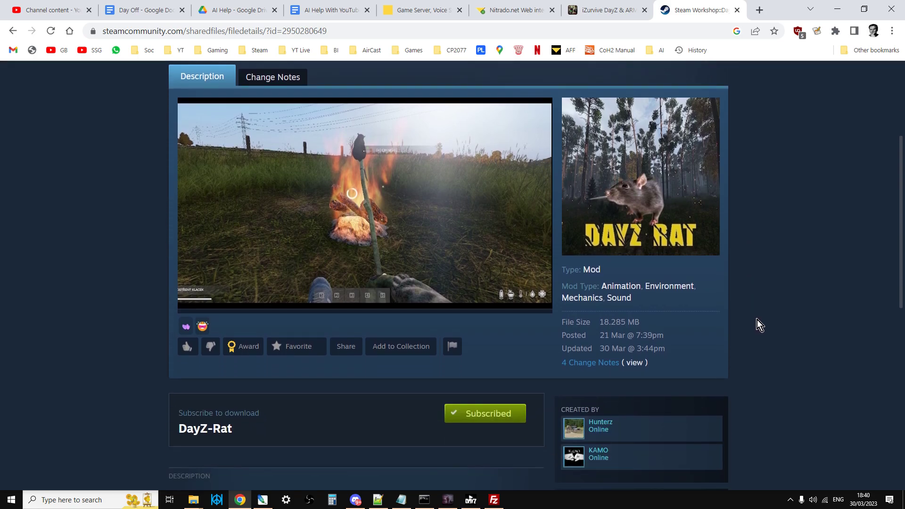
{"action": "scroll", "coordinate": [728, 392], "scroll_direction": "down", "scroll_amount": 4}
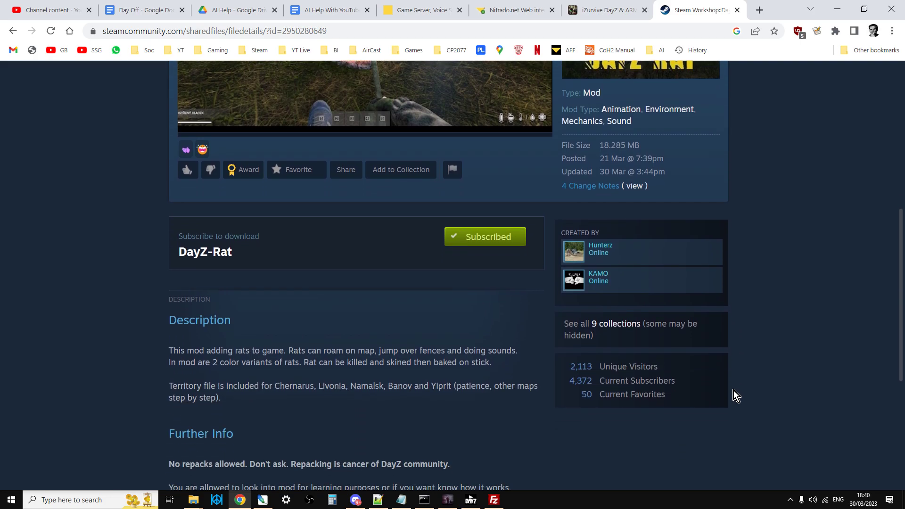
{"action": "scroll", "coordinate": [733, 390], "scroll_direction": "up", "scroll_amount": 6}
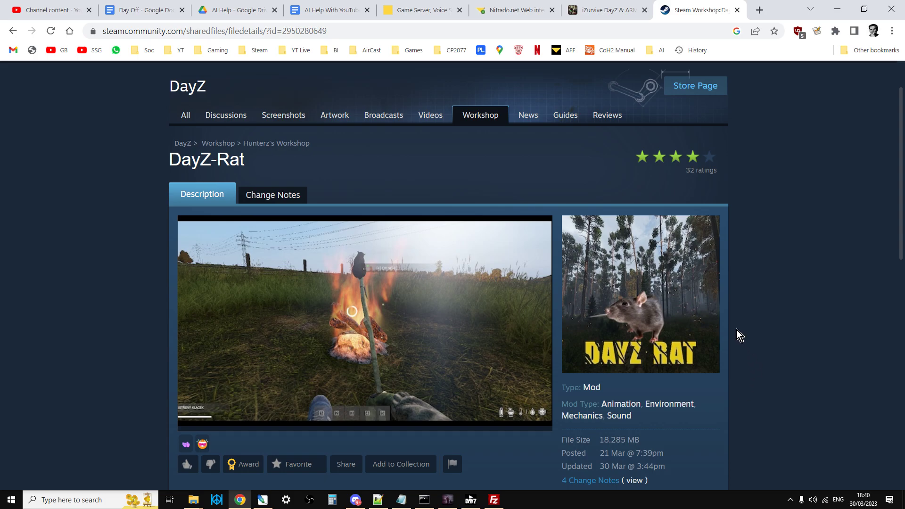
- Switch to the DayZ Launcher and open the loaded DayZ-Rat mod's folder in Windows Explorer
{"action": "left_click", "coordinate": [464, 501]}
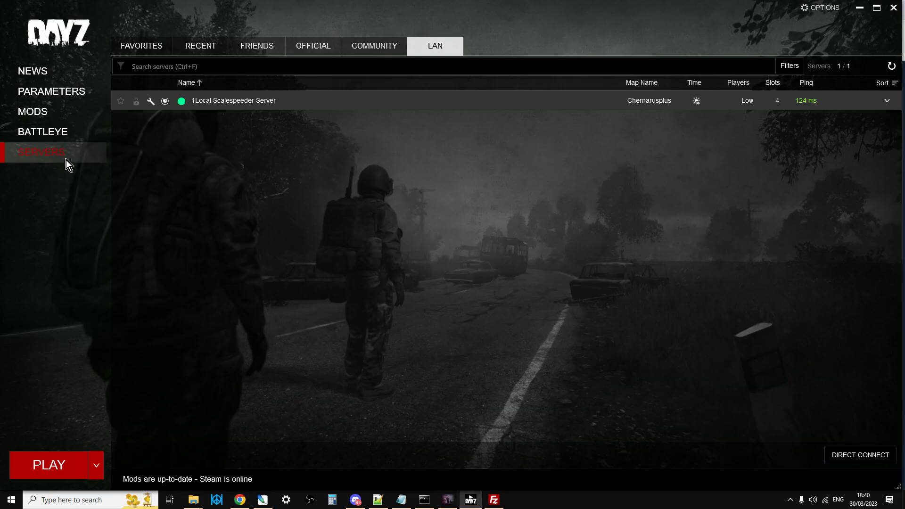
{"action": "left_click", "coordinate": [35, 112]}
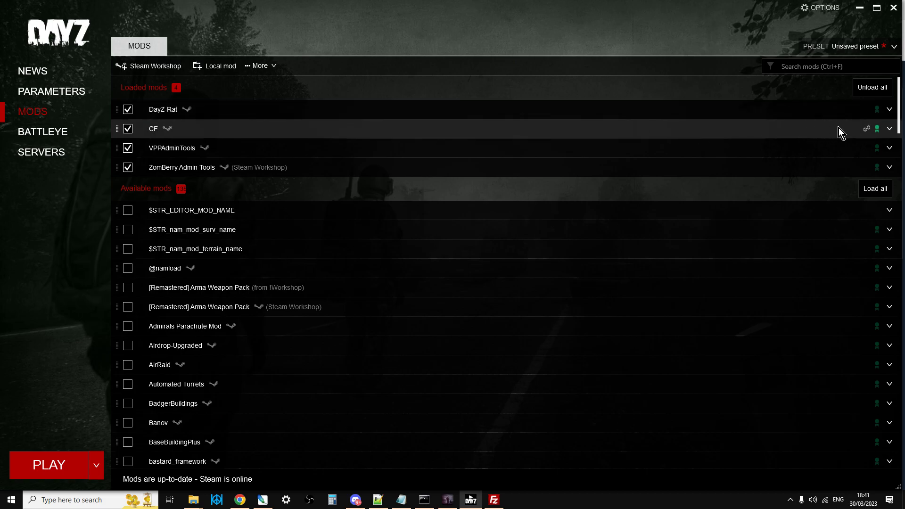
{"action": "left_click", "coordinate": [889, 110]}
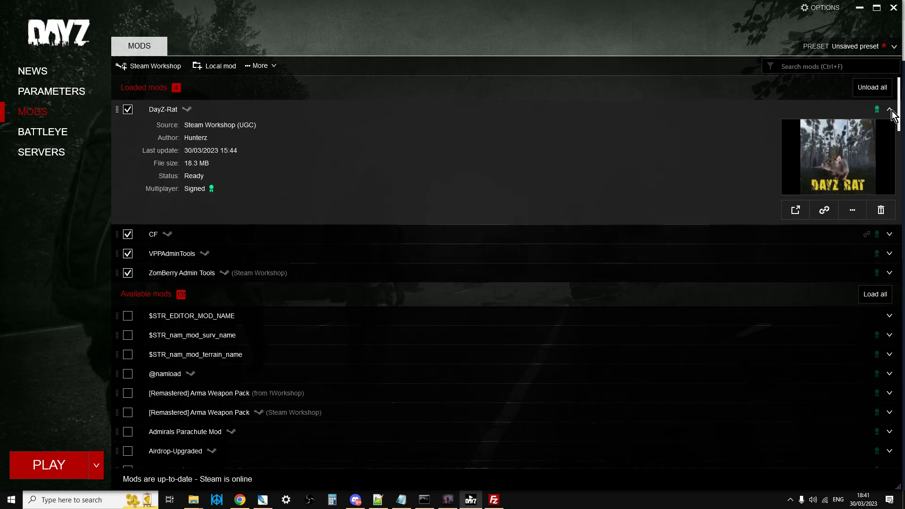
{"action": "left_click", "coordinate": [853, 211]}
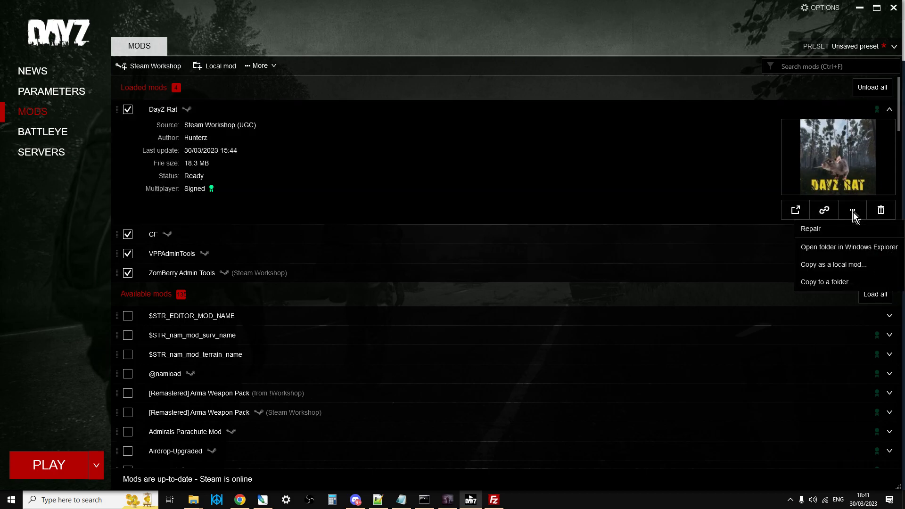
{"action": "left_click", "coordinate": [835, 248]}
{"action": "left_click", "coordinate": [446, 269]}
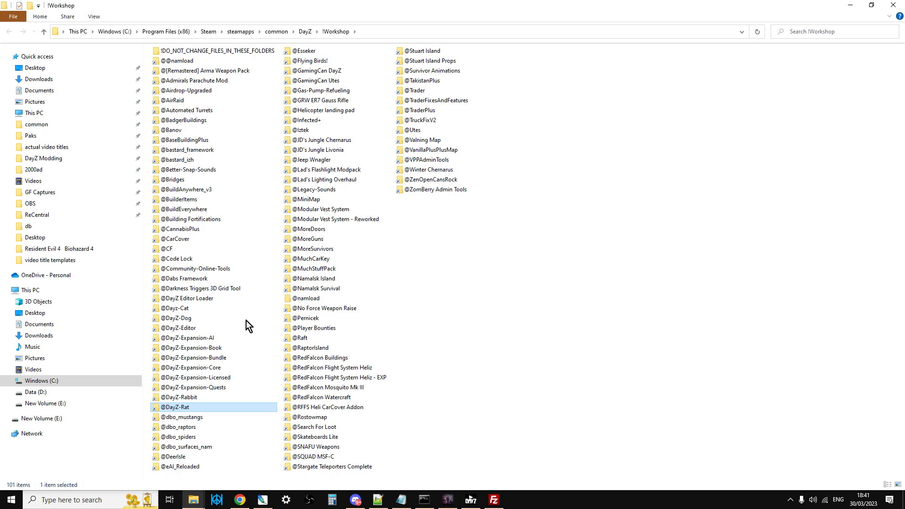
{"action": "right_click", "coordinate": [203, 407]}
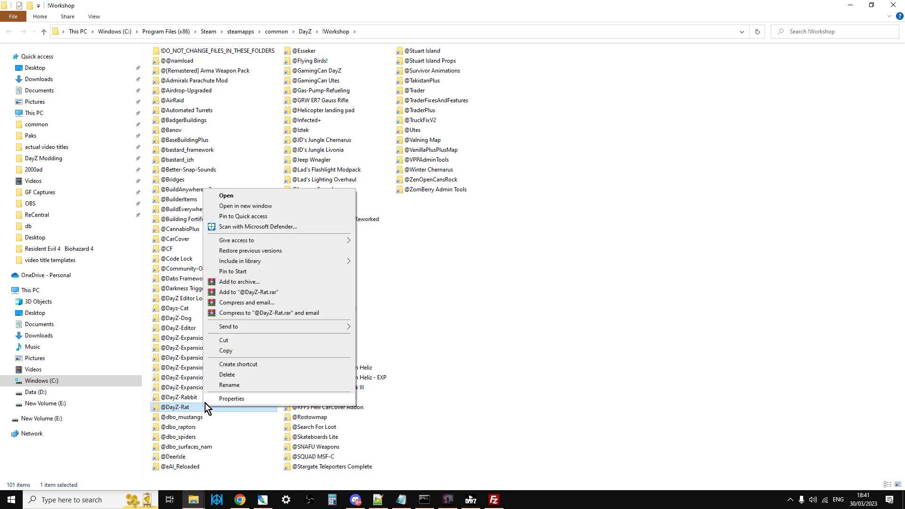
{"action": "left_click", "coordinate": [43, 33]}
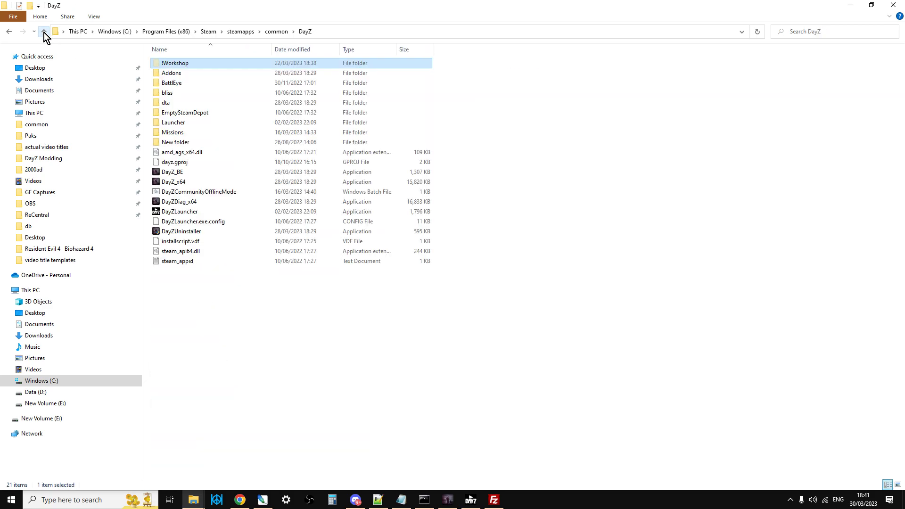
{"action": "left_click", "coordinate": [44, 32]}
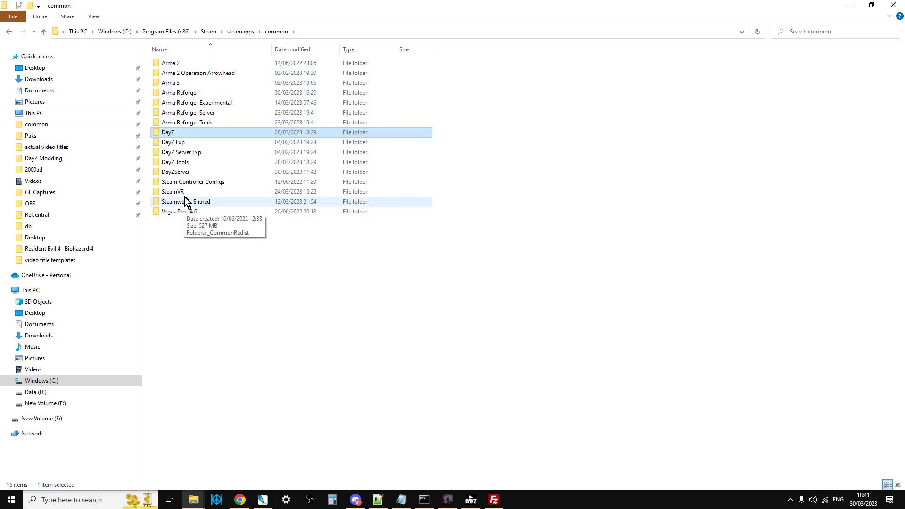
{"action": "double_click", "coordinate": [183, 173]}
{"action": "right_click", "coordinate": [564, 278]}
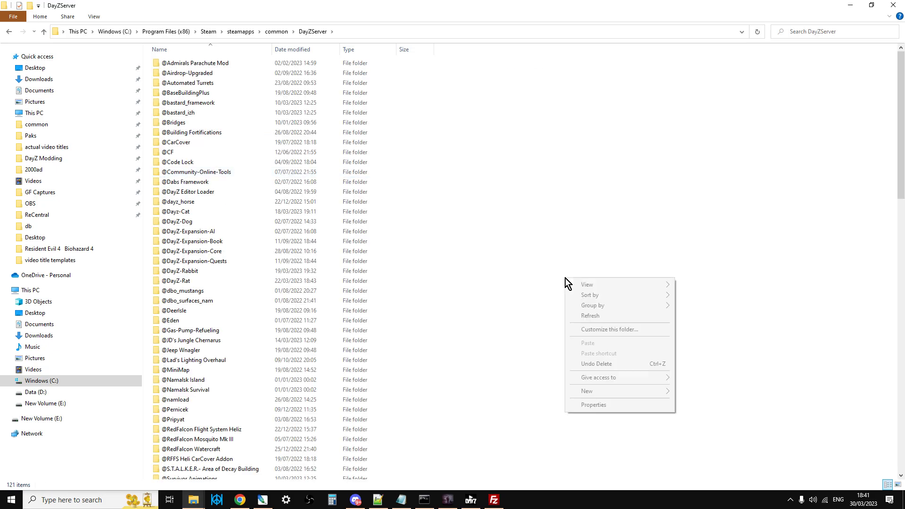
{"action": "left_click", "coordinate": [499, 334]}
{"action": "left_click", "coordinate": [330, 281]}
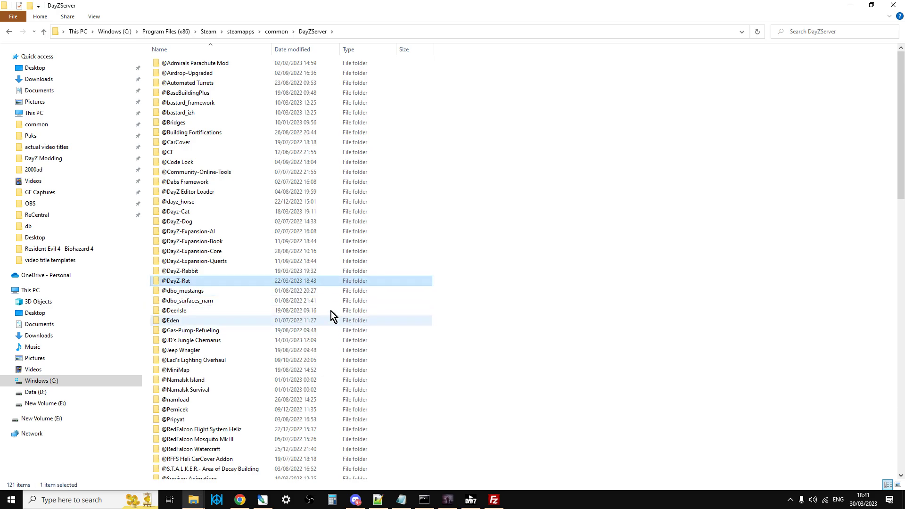
{"action": "scroll", "coordinate": [326, 310], "scroll_direction": "down", "scroll_amount": 2}
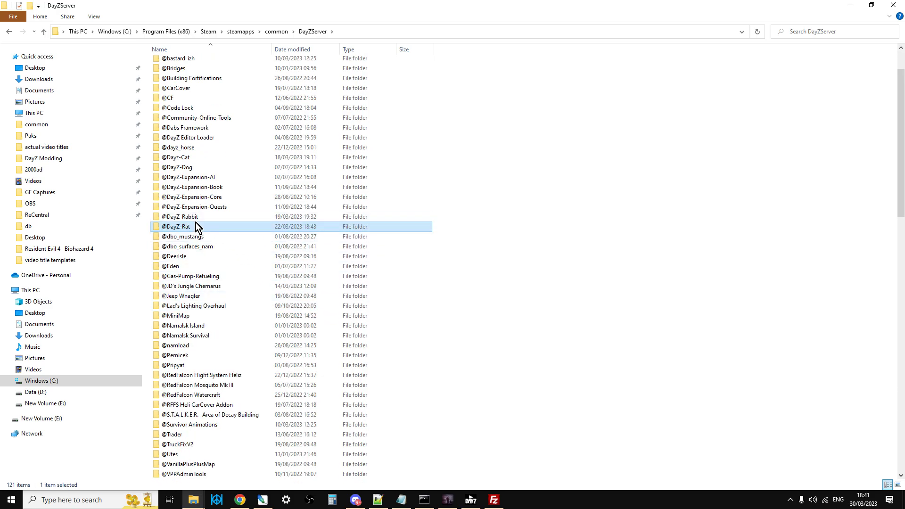
{"action": "double_click", "coordinate": [191, 228]}
{"action": "double_click", "coordinate": [171, 72]}
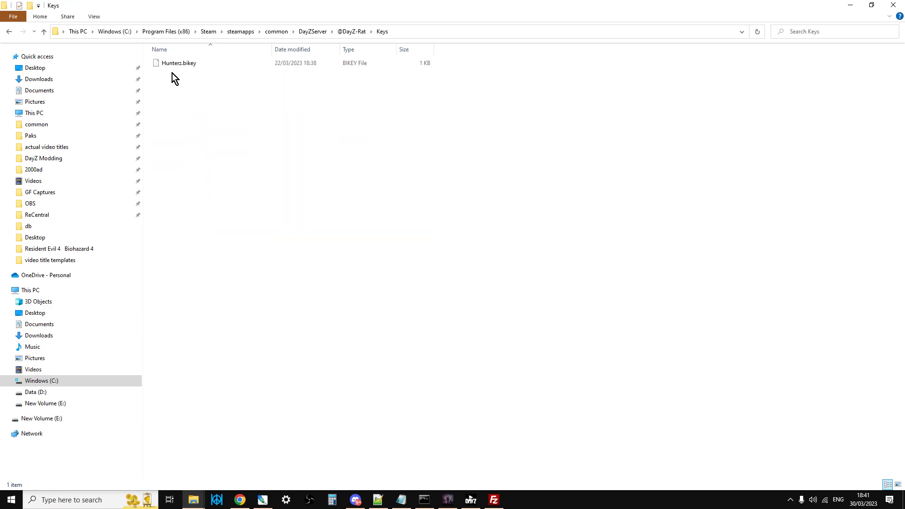
{"action": "right_click", "coordinate": [174, 65]}
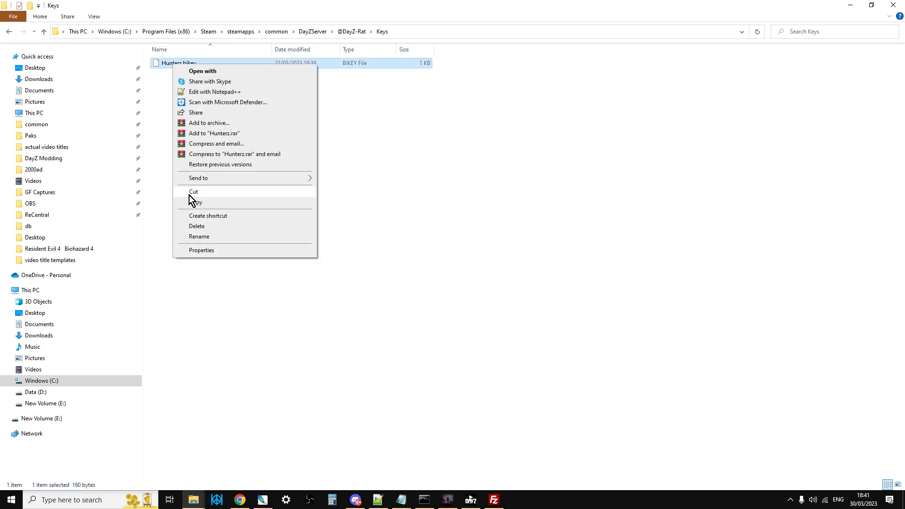
- Return to the DayZServer folder and examine the bikey files in its keys folder
{"action": "left_click", "coordinate": [43, 31]}
{"action": "left_click", "coordinate": [43, 32]}
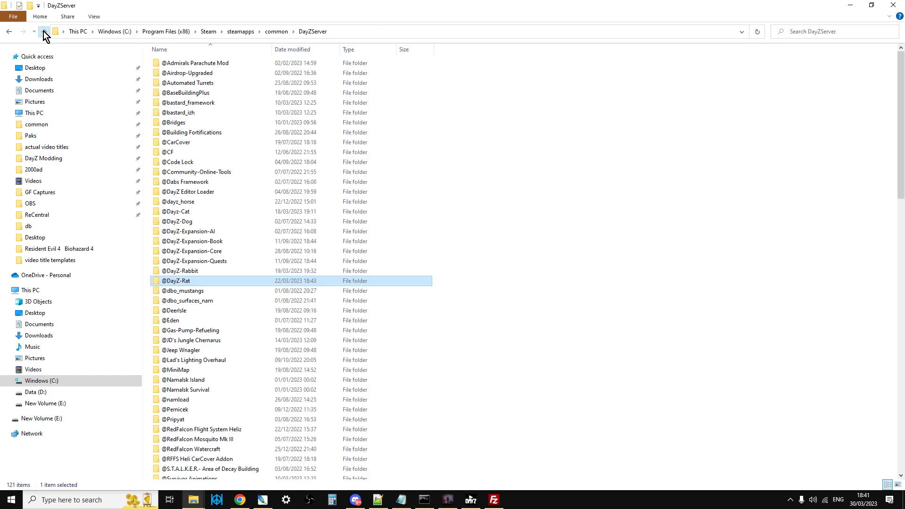
{"action": "scroll", "coordinate": [237, 239], "scroll_direction": "down", "scroll_amount": 1}
{"action": "scroll", "coordinate": [237, 239], "scroll_direction": "down", "scroll_amount": 5}
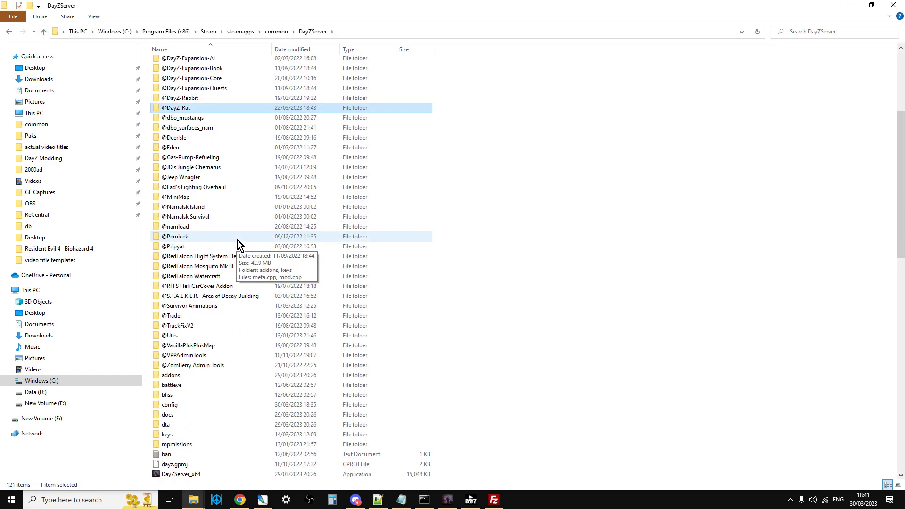
{"action": "double_click", "coordinate": [169, 435]}
{"action": "right_click", "coordinate": [526, 316]}
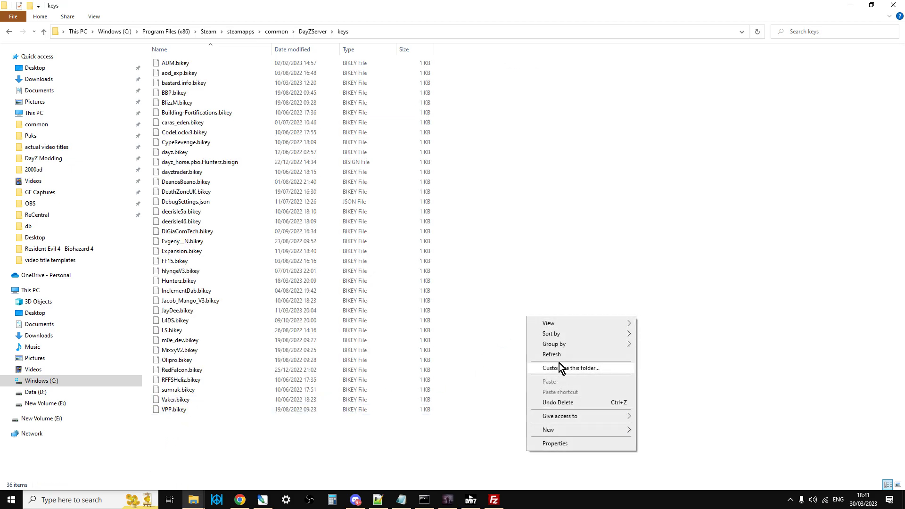
{"action": "left_click", "coordinate": [457, 372]}
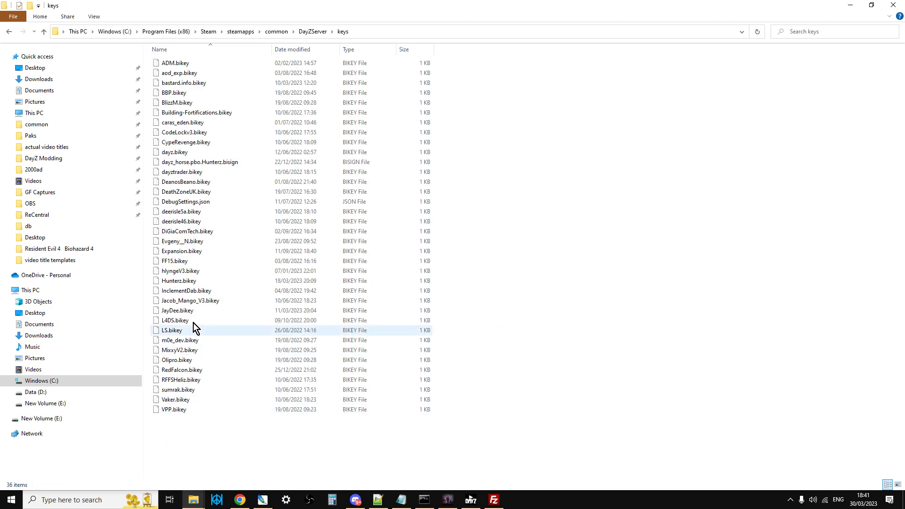
{"action": "left_click", "coordinate": [44, 32]}
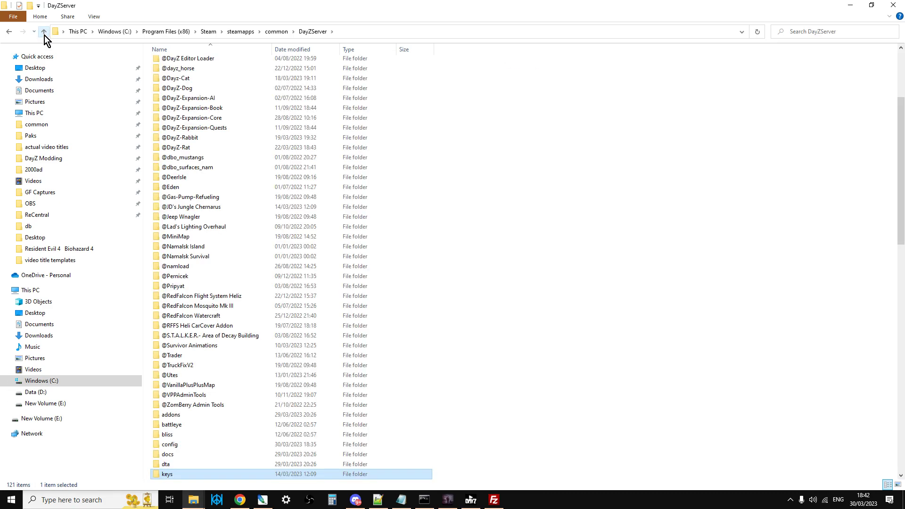
{"action": "scroll", "coordinate": [194, 255], "scroll_direction": "up", "scroll_amount": 1}
{"action": "scroll", "coordinate": [194, 255], "scroll_direction": "up", "scroll_amount": 1}
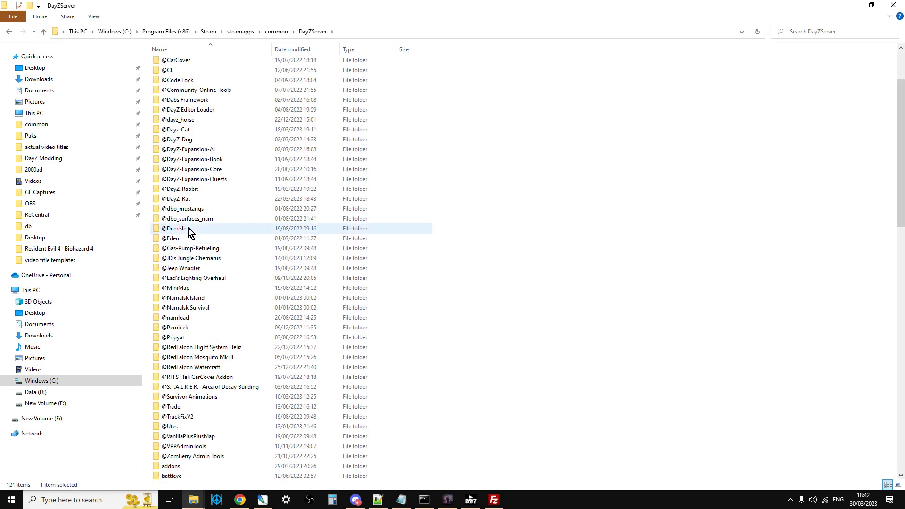
{"action": "double_click", "coordinate": [180, 198]}
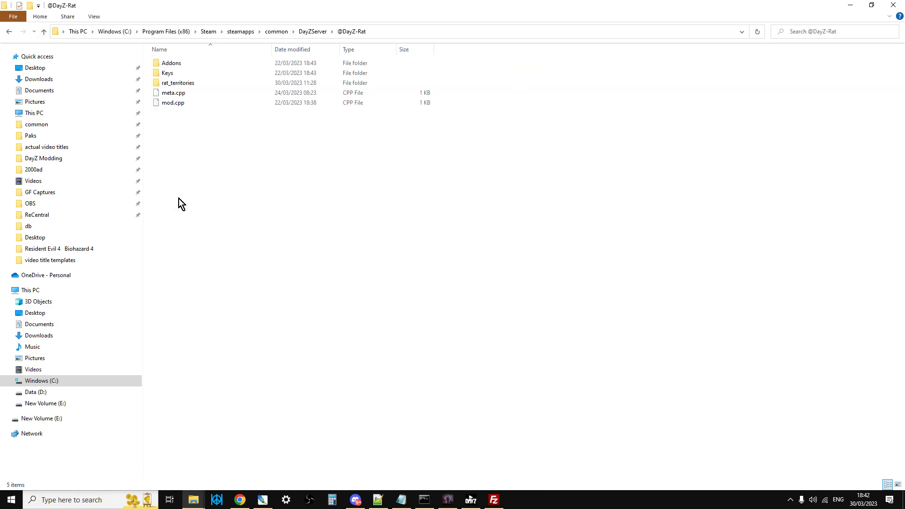
{"action": "double_click", "coordinate": [183, 86]}
{"action": "right_click", "coordinate": [188, 115]}
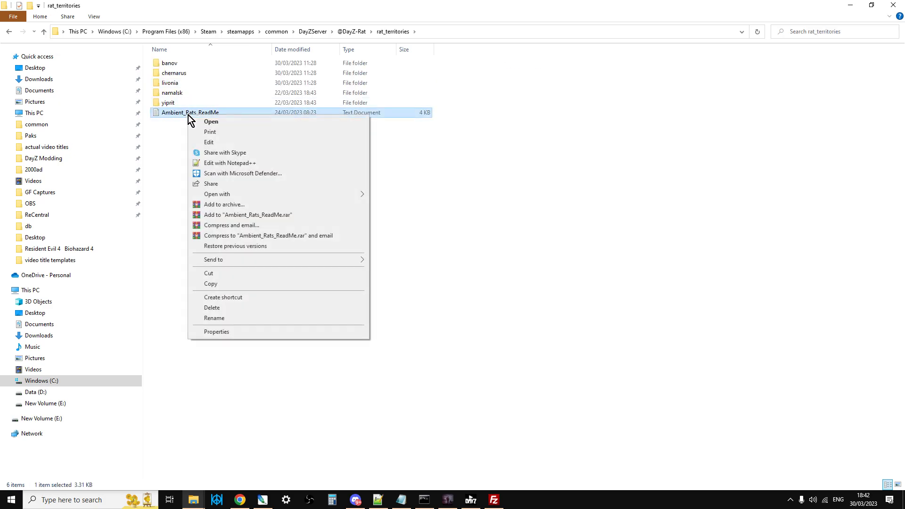
{"action": "left_click", "coordinate": [212, 122]}
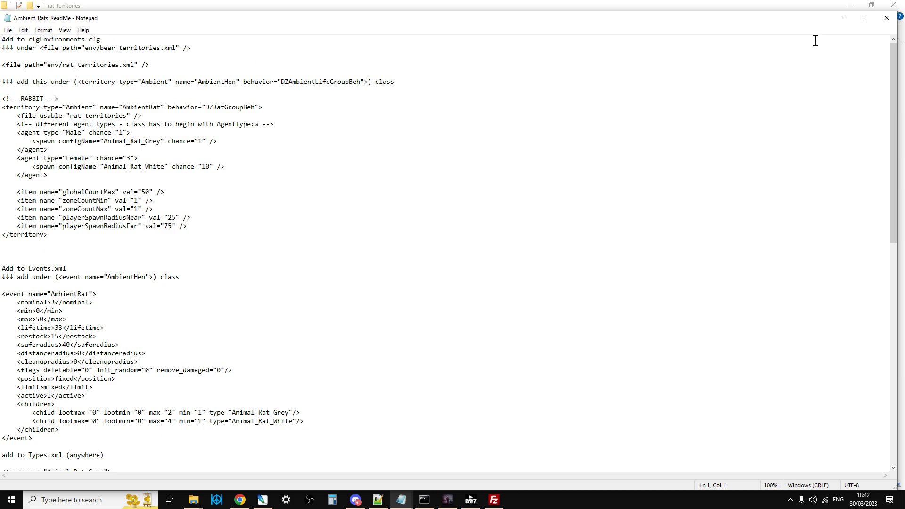
- Close the readme and, in its Notepad++ copy, examine the rat_territories.xml file path line and the AmbientRat territory block
{"action": "left_click", "coordinate": [885, 19]}
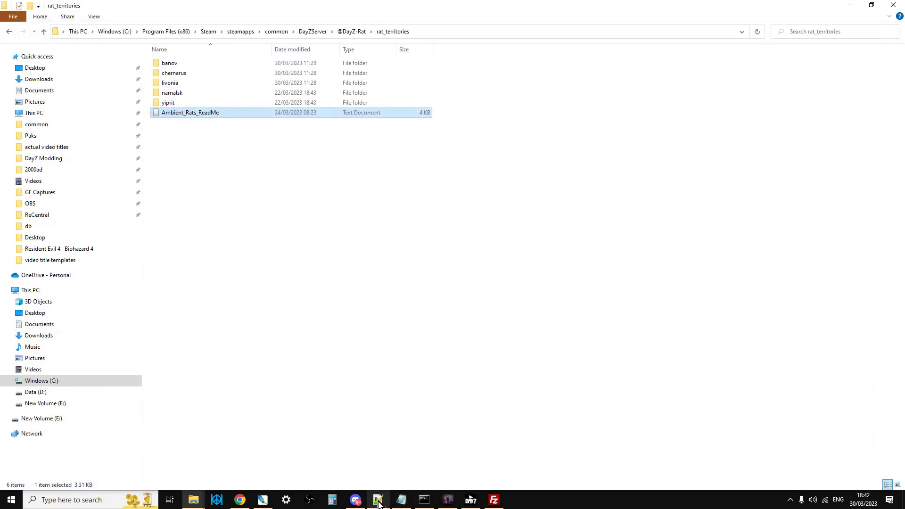
{"action": "left_click", "coordinate": [378, 499]}
{"action": "scroll", "coordinate": [96, 98], "scroll_direction": "up", "scroll_amount": 18}
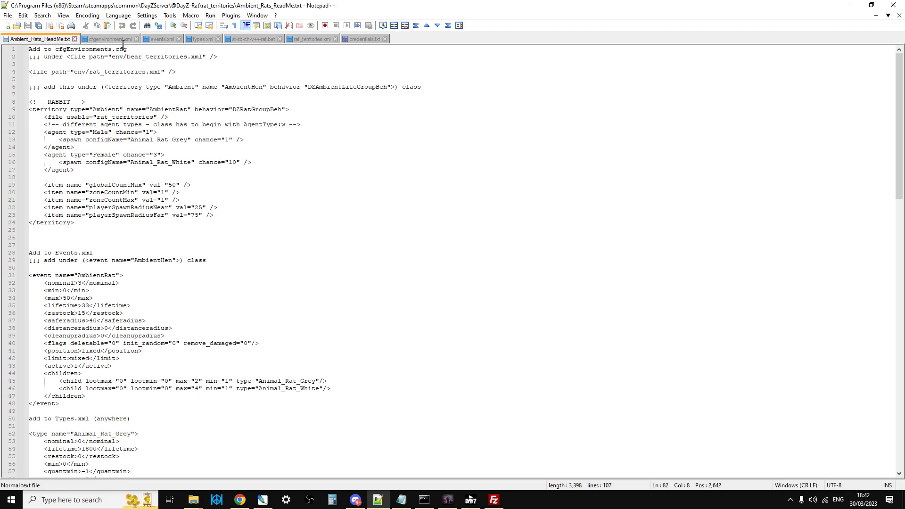
{"action": "left_click_drag", "start_coordinate": [29, 71], "coordinate": [178, 72]}
{"action": "left_click", "coordinate": [211, 123]}
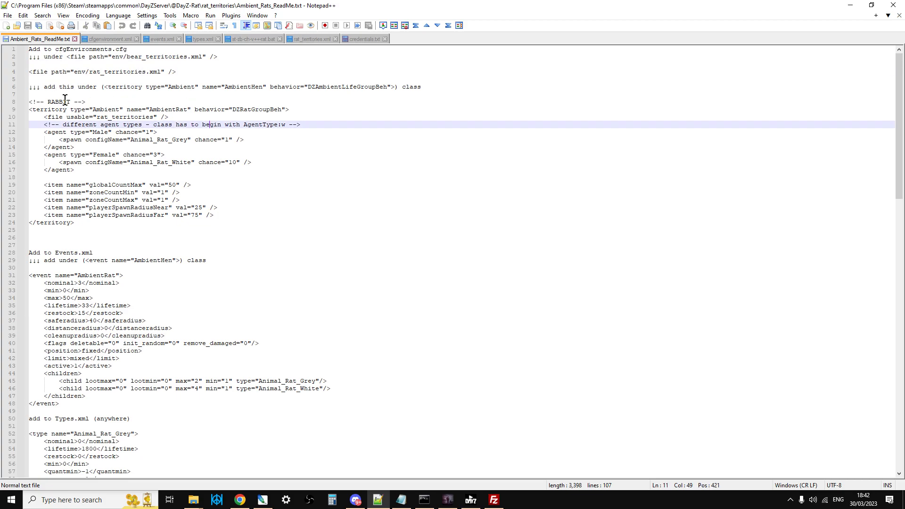
{"action": "left_click_drag", "start_coordinate": [29, 109], "coordinate": [155, 222]}
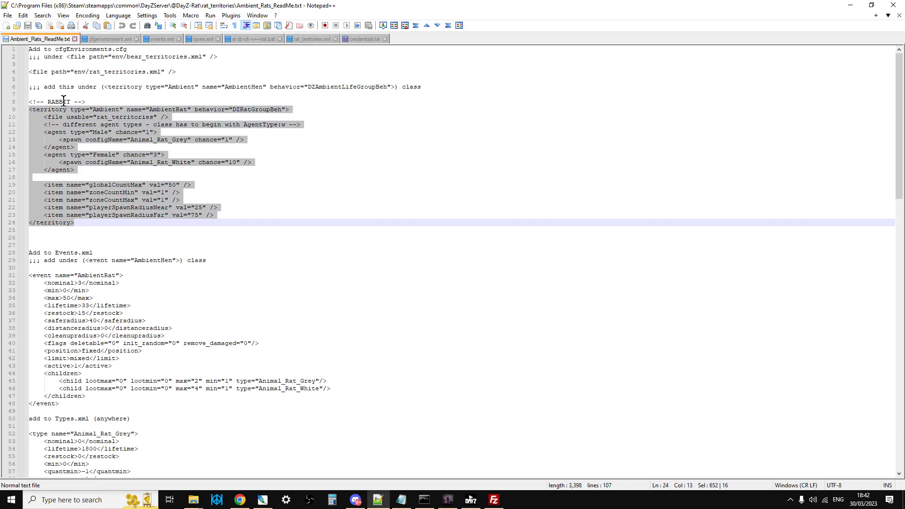
{"action": "left_click", "coordinate": [104, 101]}
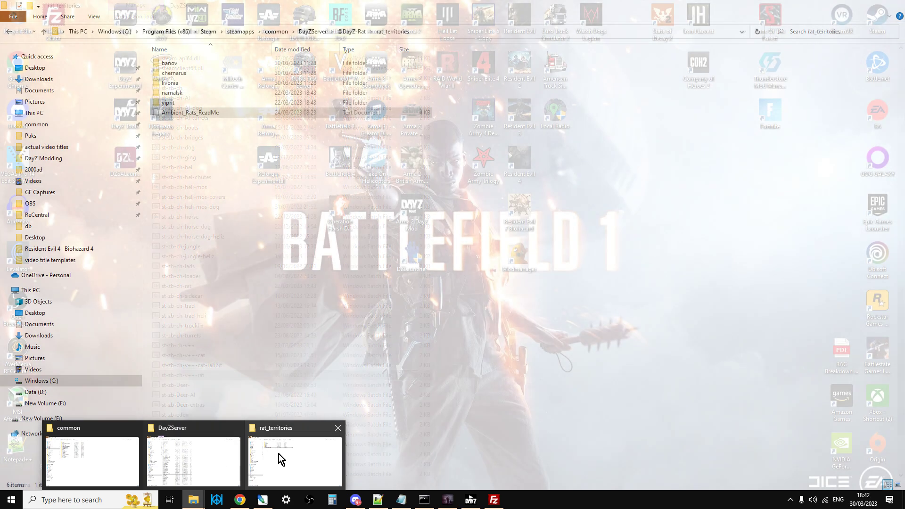
- Open the dayzOffline.chernarusplus mission folder inside the DayZServer mpmissions folder
{"action": "left_click", "coordinate": [279, 454]}
{"action": "left_click", "coordinate": [43, 32]}
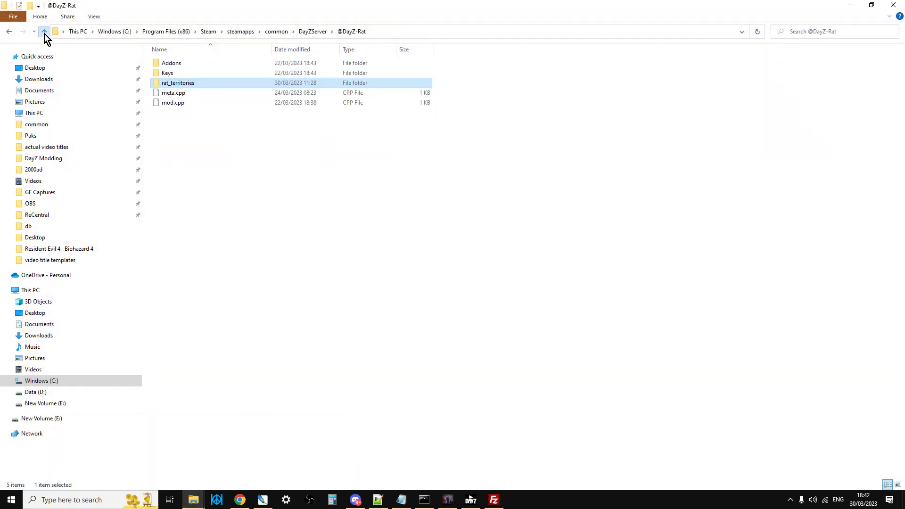
{"action": "left_click", "coordinate": [44, 32]}
{"action": "scroll", "coordinate": [257, 205], "scroll_direction": "down", "scroll_amount": 5}
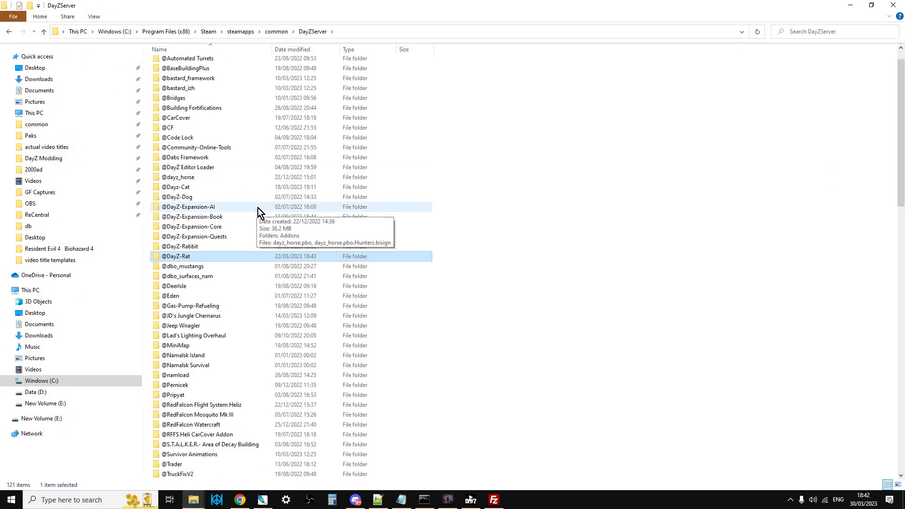
{"action": "scroll", "coordinate": [262, 258], "scroll_direction": "down", "scroll_amount": 5}
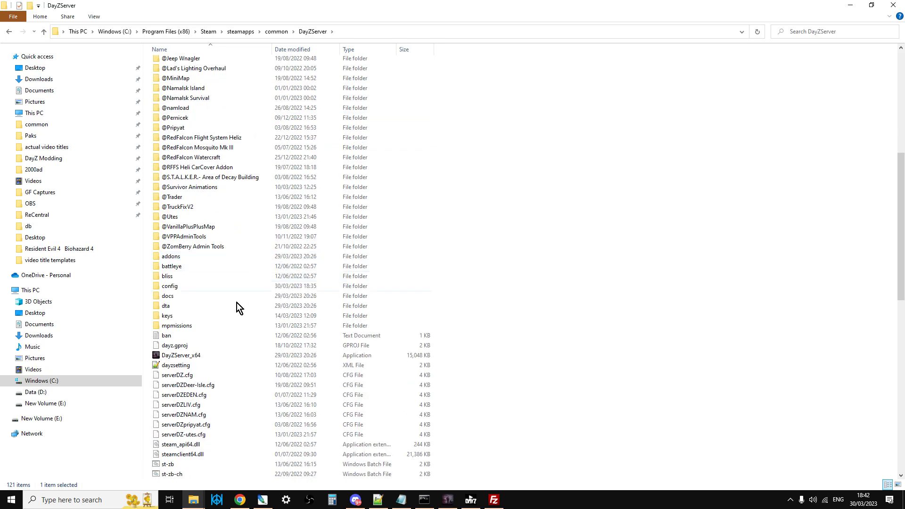
{"action": "double_click", "coordinate": [171, 327]}
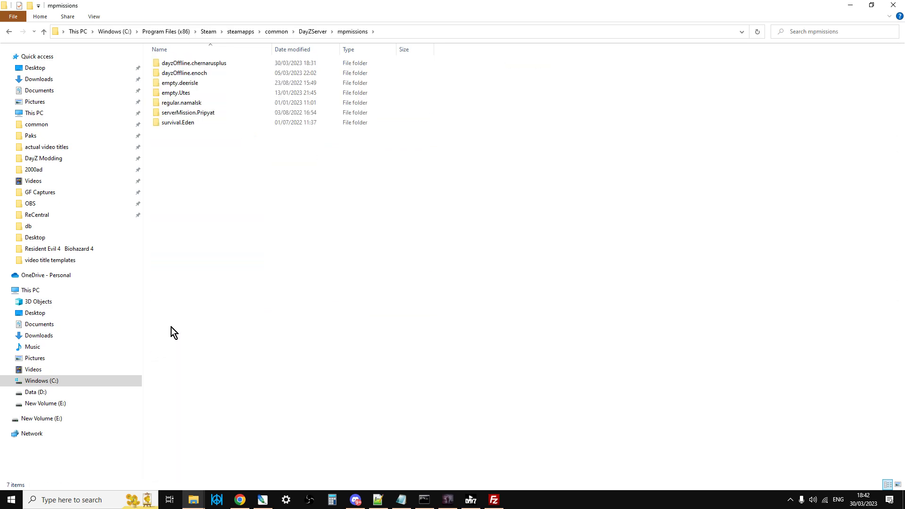
{"action": "double_click", "coordinate": [197, 66]}
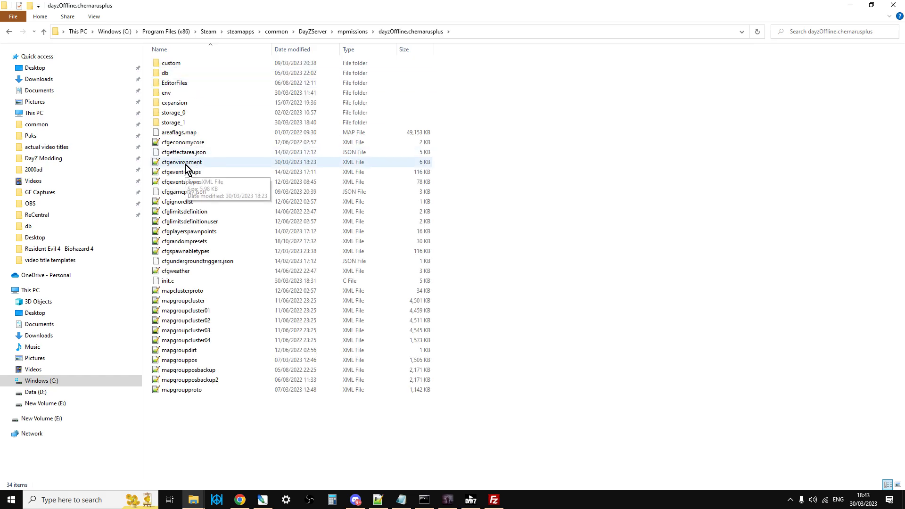
- Open the mission's cfgenvironment file in Notepad++ and go to its general territories section
{"action": "right_click", "coordinate": [185, 165]}
{"action": "left_click", "coordinate": [210, 204]}
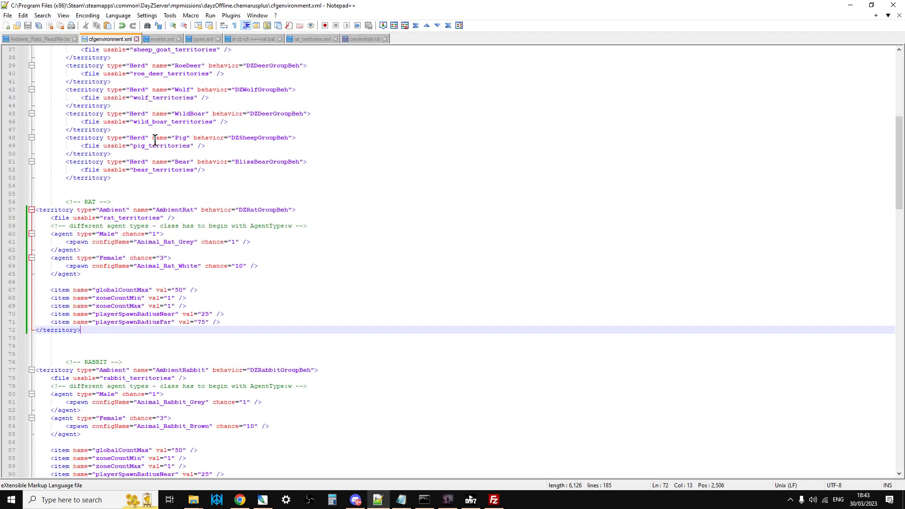
{"action": "scroll", "coordinate": [140, 161], "scroll_direction": "up", "scroll_amount": 12}
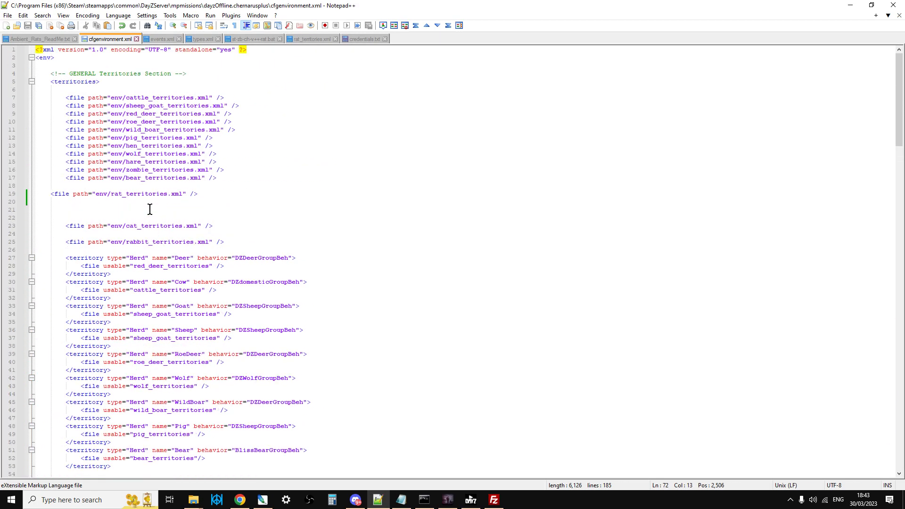
- Copy the env/rat_territories.xml file path line from the readme and paste it over the matching line below bear_territories in cfgenvironment.xml
{"action": "left_click", "coordinate": [47, 38]}
{"action": "left_click_drag", "start_coordinate": [177, 71], "coordinate": [27, 71]}
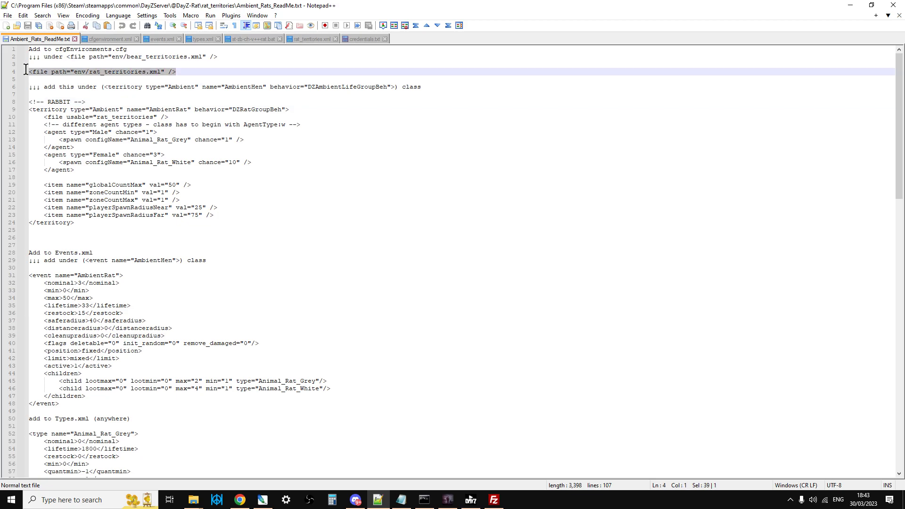
{"action": "right_click", "coordinate": [60, 72]}
{"action": "left_click", "coordinate": [86, 89]}
{"action": "left_click", "coordinate": [107, 39]}
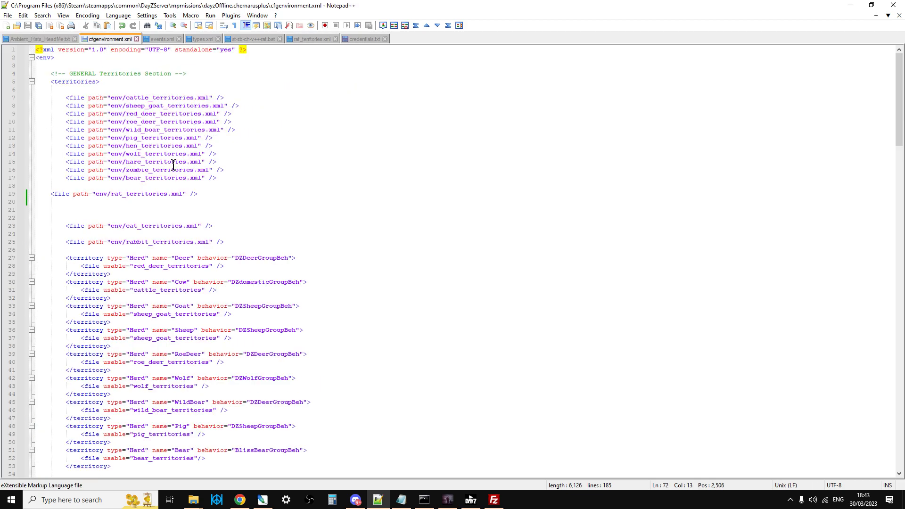
{"action": "left_click_drag", "start_coordinate": [217, 195], "coordinate": [58, 196]}
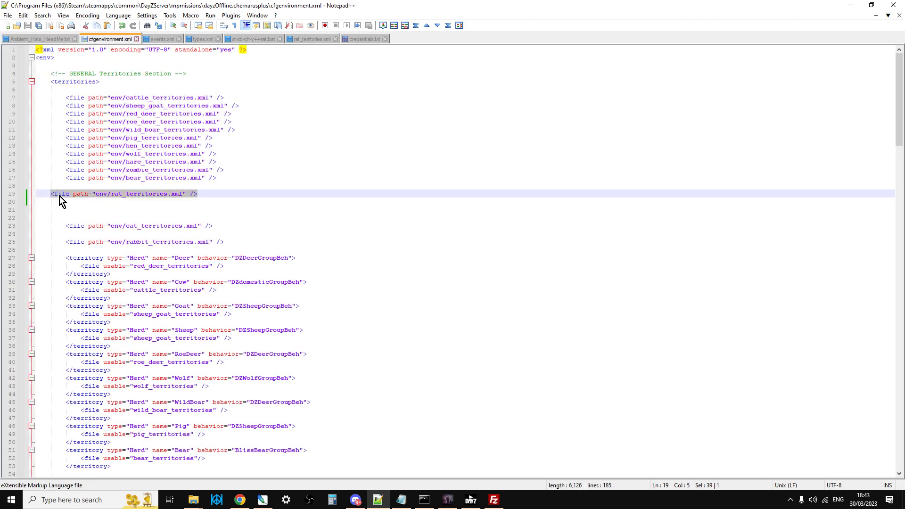
{"action": "right_click", "coordinate": [59, 196]}
{"action": "left_click", "coordinate": [91, 223]}
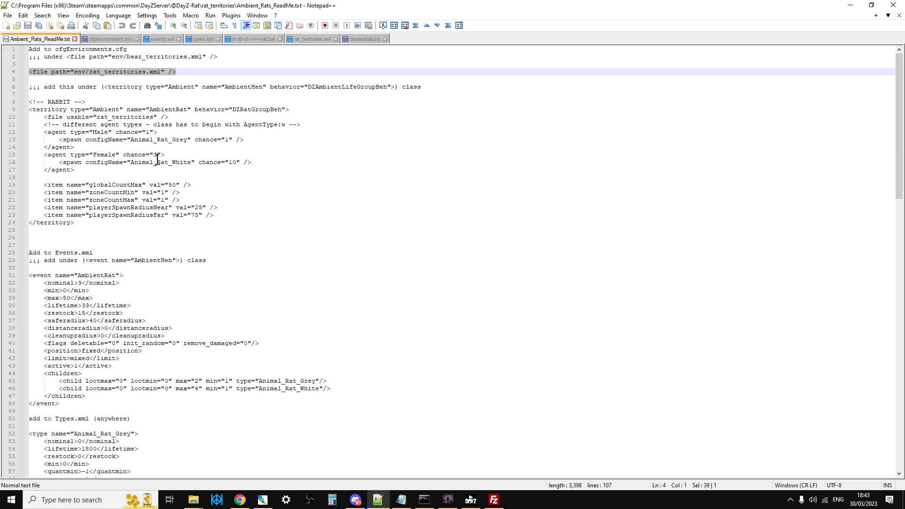
- Copy the complete AmbientRat territory block from the Ambient_Rats_ReadMe text, from its opening to its closing territory tag
{"action": "scroll", "coordinate": [157, 159], "scroll_direction": "down", "scroll_amount": 3}
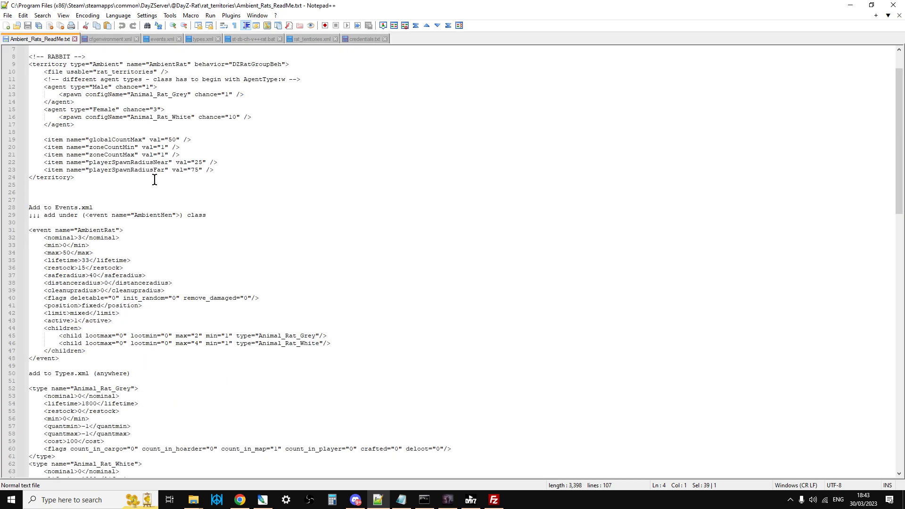
{"action": "scroll", "coordinate": [85, 155], "scroll_direction": "up", "scroll_amount": 3}
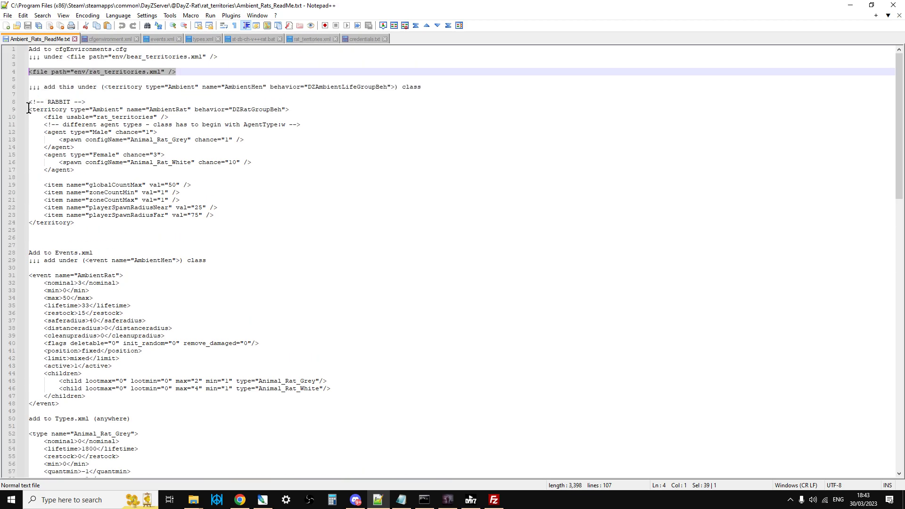
{"action": "left_click_drag", "start_coordinate": [29, 108], "coordinate": [134, 222]}
{"action": "right_click", "coordinate": [94, 123]}
{"action": "left_click", "coordinate": [126, 139]}
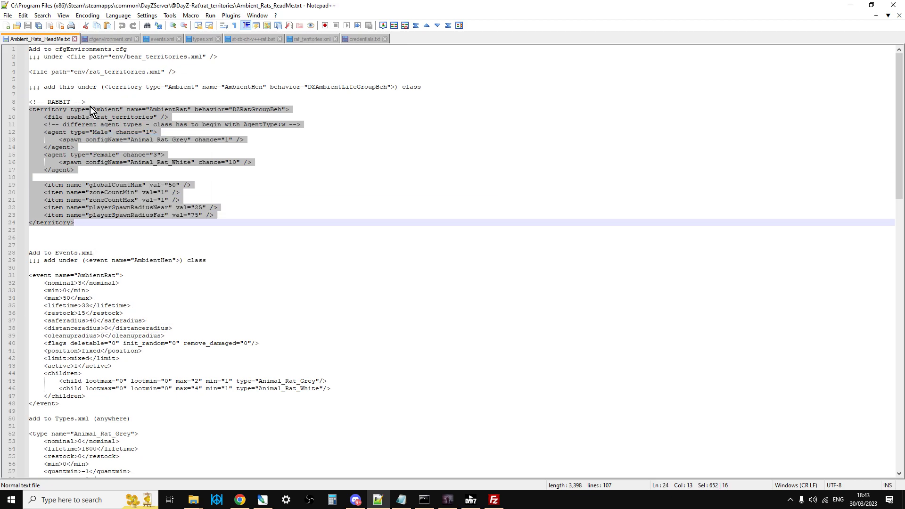
- Paste the copied block over the AmbientRat territory block under the RAT comment in cfgenvironment.xml
{"action": "left_click", "coordinate": [101, 38]}
{"action": "scroll", "coordinate": [181, 210], "scroll_direction": "down", "scroll_amount": 10}
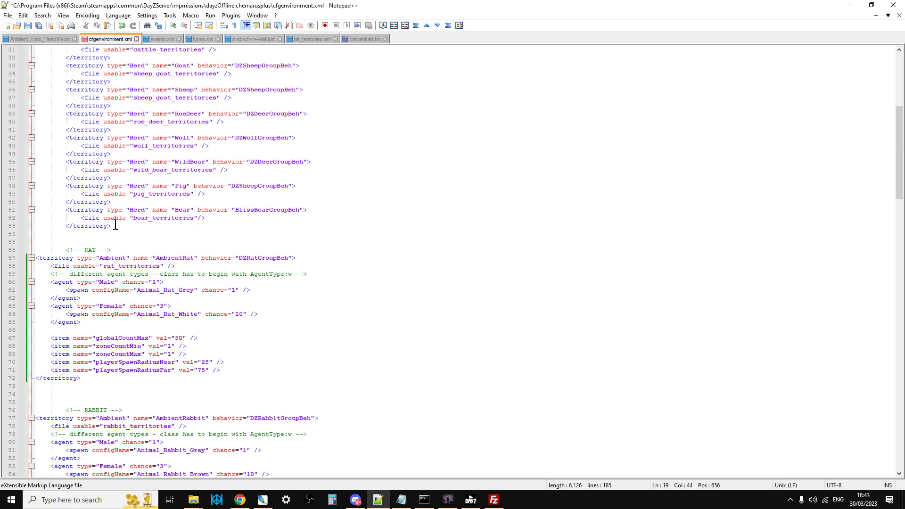
{"action": "left_click", "coordinate": [36, 259]}
{"action": "left_click_drag", "start_coordinate": [36, 259], "coordinate": [252, 378]}
{"action": "right_click", "coordinate": [113, 281]}
{"action": "left_click", "coordinate": [157, 306]}
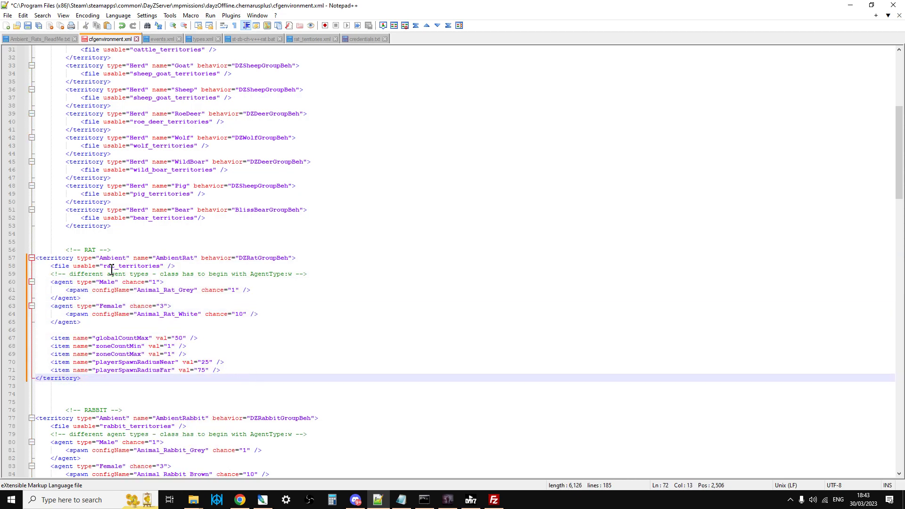
- Check the RAT comment above the AmbientRat territory block and save cfgenvironment.xml
{"action": "left_click_drag", "start_coordinate": [111, 250], "coordinate": [66, 250]}
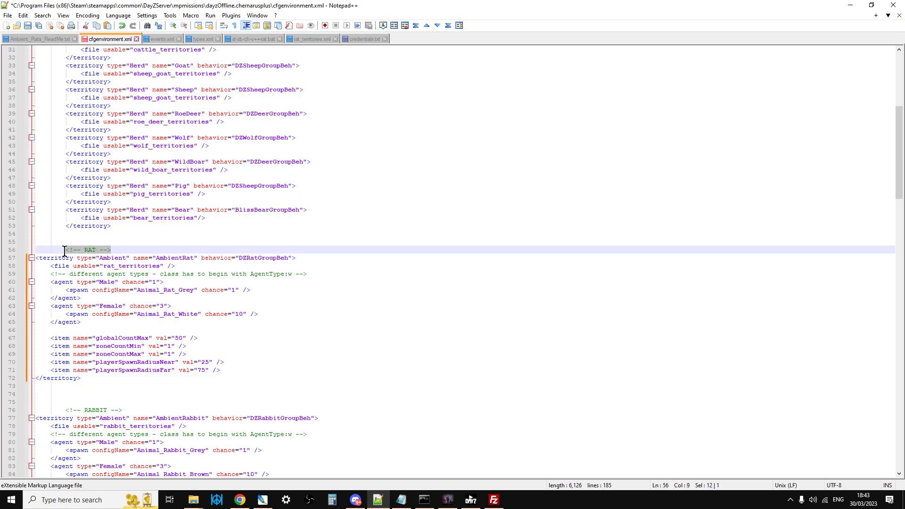
{"action": "left_click", "coordinate": [137, 250]}
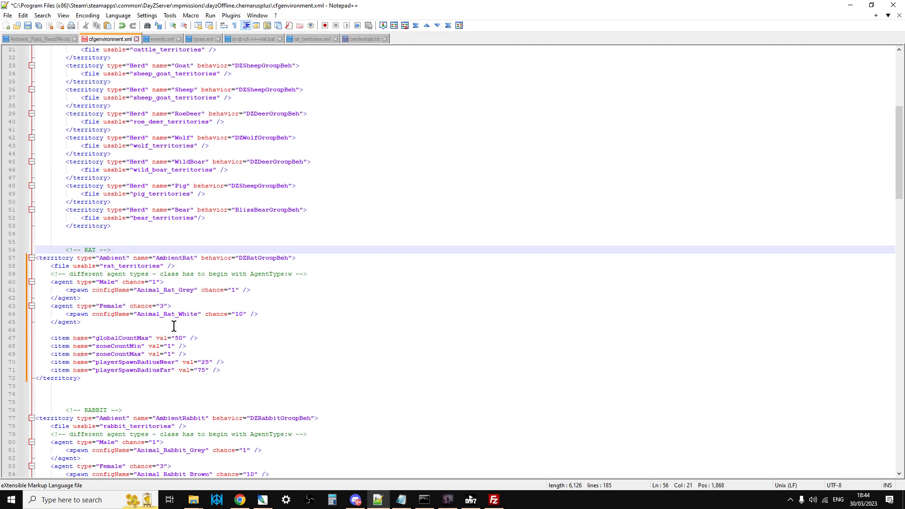
{"action": "left_click", "coordinate": [31, 29]}
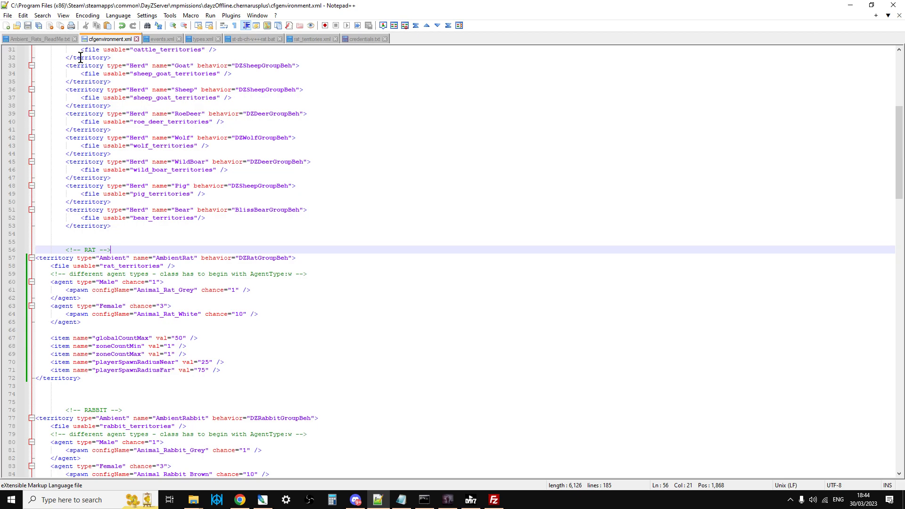
- Check the readme's Events.xml section and open the events file from the mission's db folder in Notepad++
{"action": "left_click", "coordinate": [52, 40]}
{"action": "scroll", "coordinate": [136, 245], "scroll_direction": "down", "scroll_amount": 3}
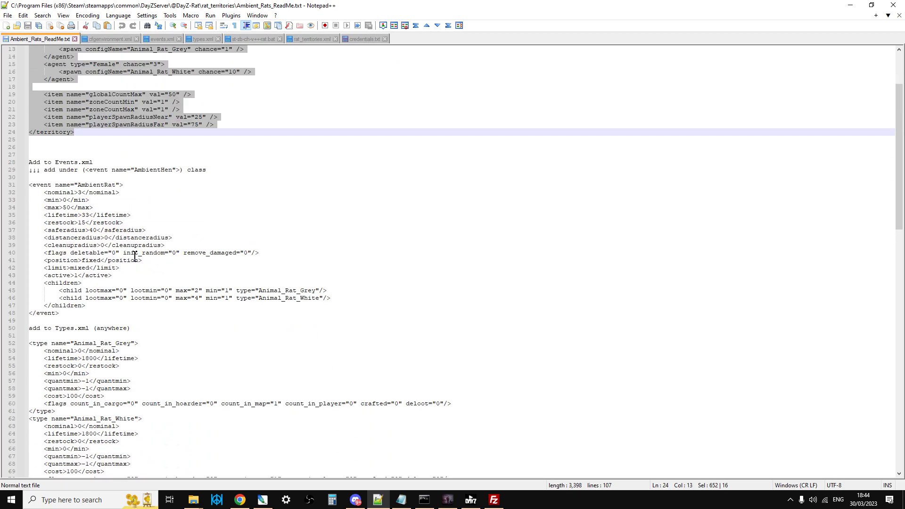
{"action": "scroll", "coordinate": [87, 169], "scroll_direction": "down", "scroll_amount": 1}
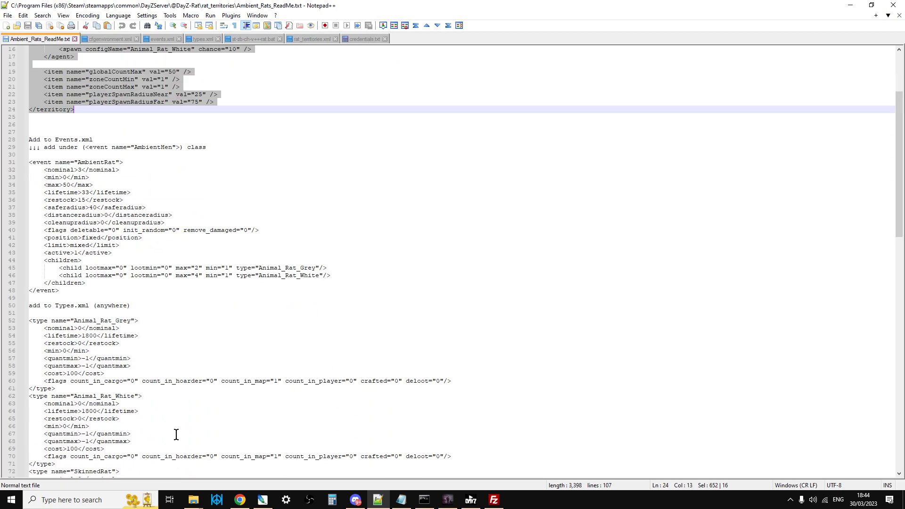
{"action": "left_click", "coordinate": [194, 501]}
{"action": "left_click", "coordinate": [290, 447]}
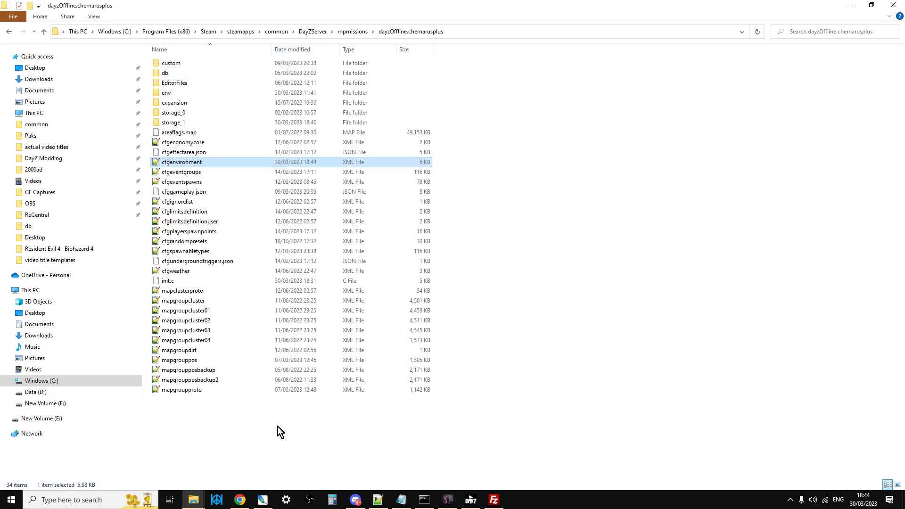
{"action": "double_click", "coordinate": [176, 73]}
{"action": "right_click", "coordinate": [177, 73]}
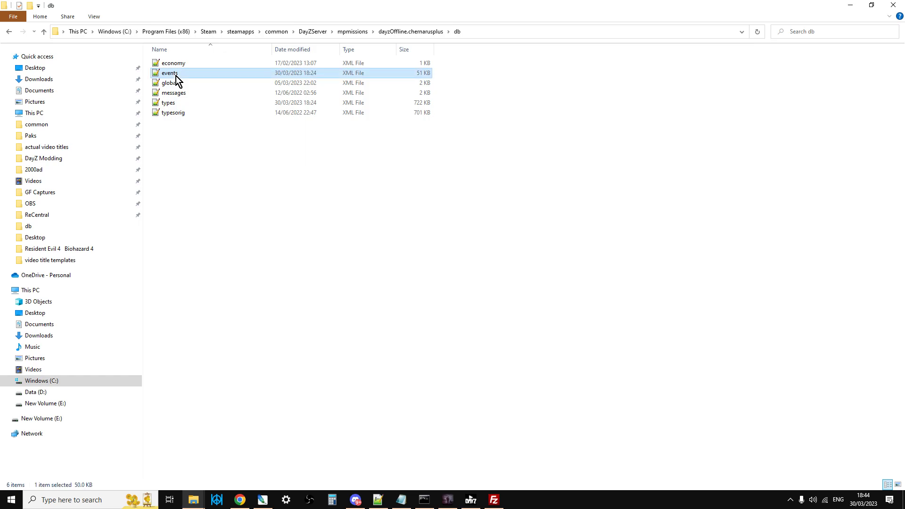
{"action": "left_click", "coordinate": [218, 114]}
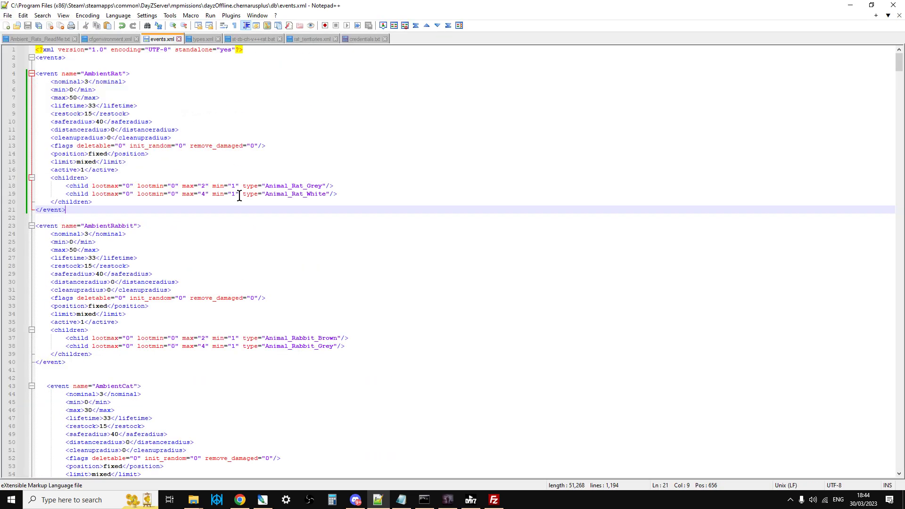
- Copy the AmbientRat event block from the readme and paste it over the AmbientRat event at the start of events.xml
{"action": "left_click", "coordinate": [41, 40]}
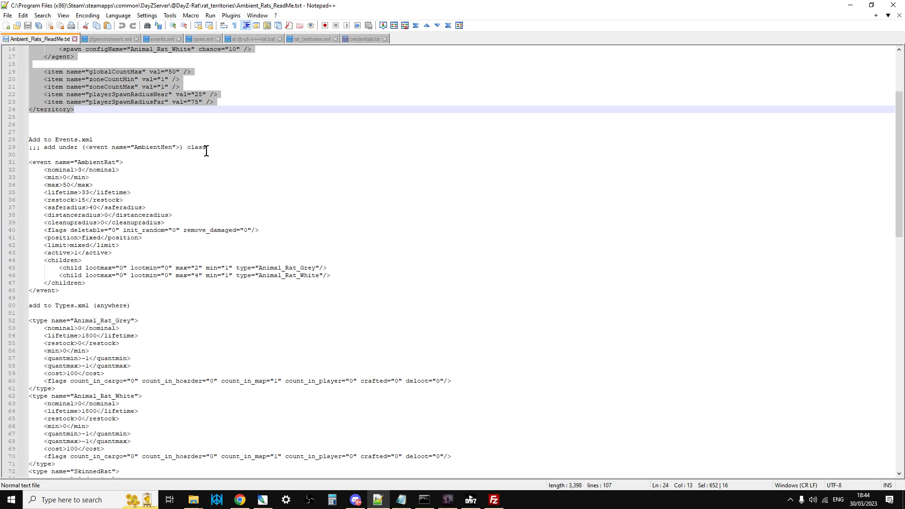
{"action": "left_click_drag", "start_coordinate": [29, 162], "coordinate": [127, 290]}
{"action": "right_click", "coordinate": [103, 234]}
{"action": "left_click", "coordinate": [132, 250]}
{"action": "left_click", "coordinate": [157, 40]}
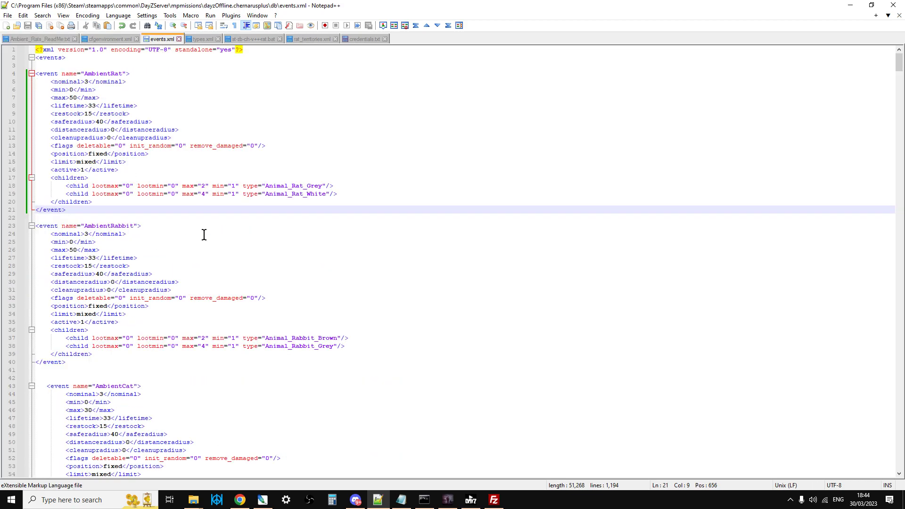
{"action": "left_click_drag", "start_coordinate": [37, 74], "coordinate": [196, 214]}
{"action": "right_click", "coordinate": [99, 101]}
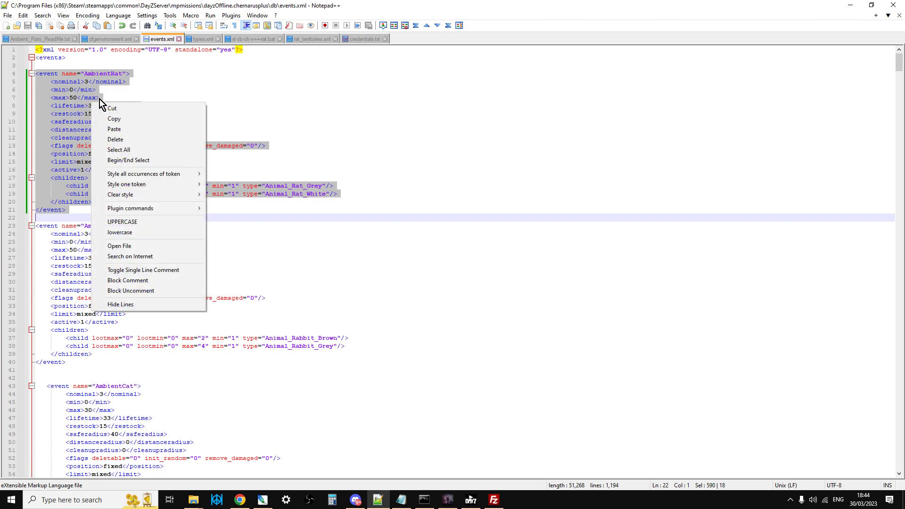
{"action": "left_click", "coordinate": [135, 127]}
{"action": "key", "text": "Return"}
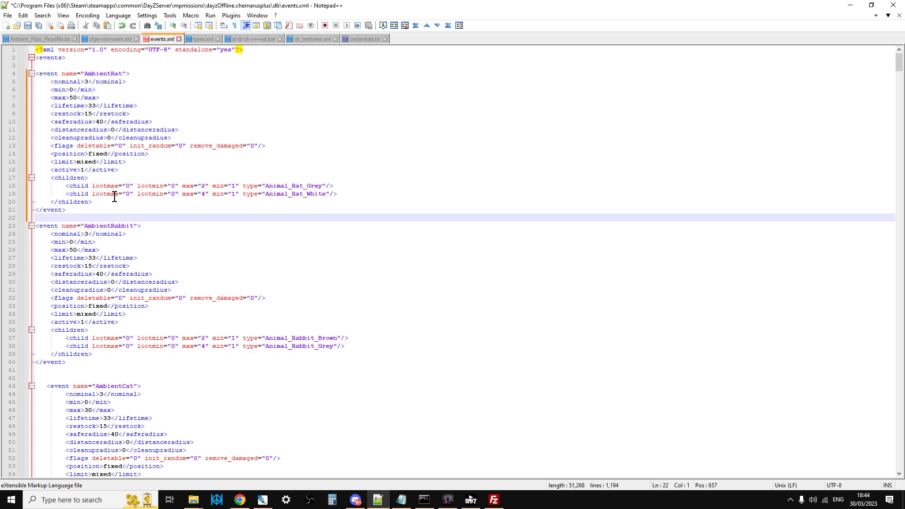
- Retype the closing bracket of the AmbientRat event's end tag and save events.xml
{"action": "left_click", "coordinate": [92, 210]}
{"action": "key", "text": "BackSpace"}
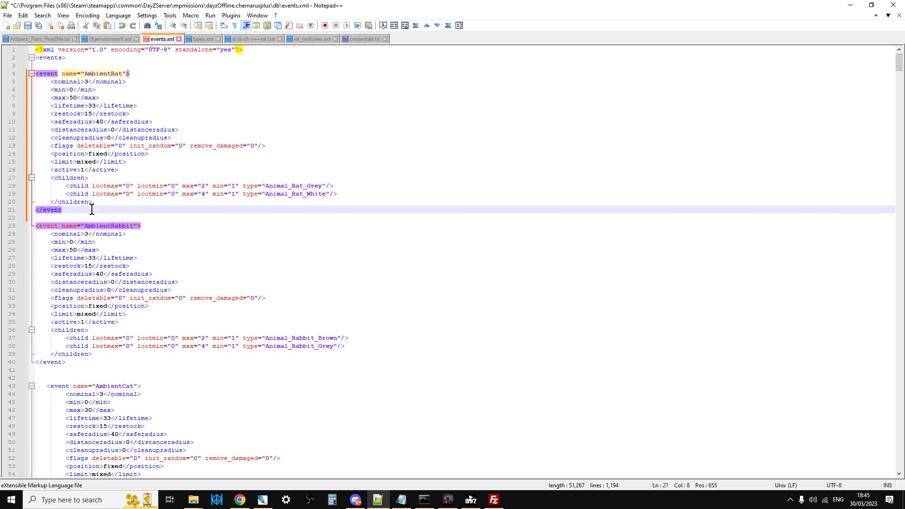
{"action": "type", "text": ">"}
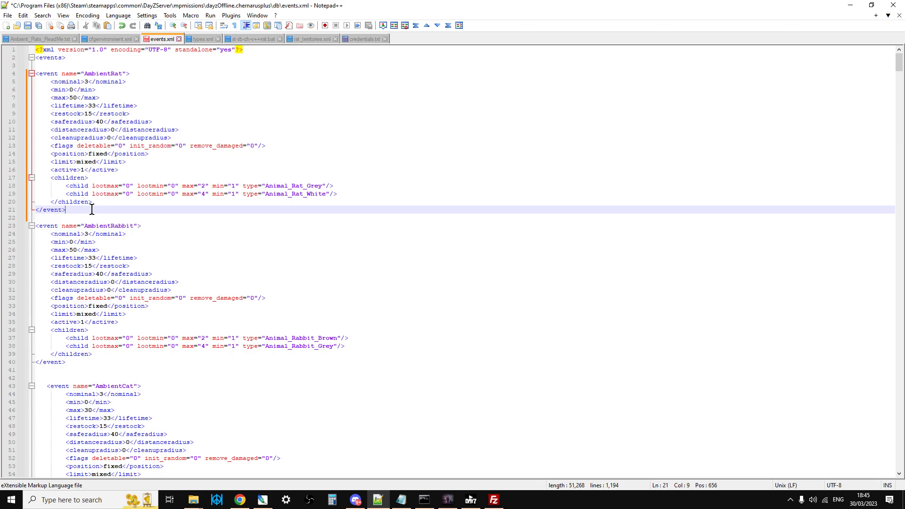
{"action": "left_click", "coordinate": [28, 25]}
- Open the types file from the mission's db folder in Notepad++ and return to the readme's Types.xml section
{"action": "left_click", "coordinate": [32, 38]}
{"action": "scroll", "coordinate": [153, 264], "scroll_direction": "down", "scroll_amount": 3}
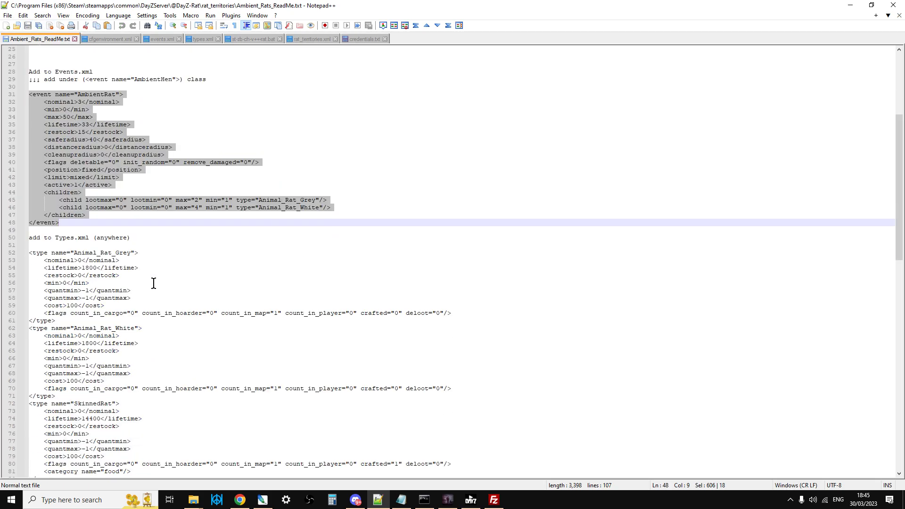
{"action": "left_click", "coordinate": [194, 501]}
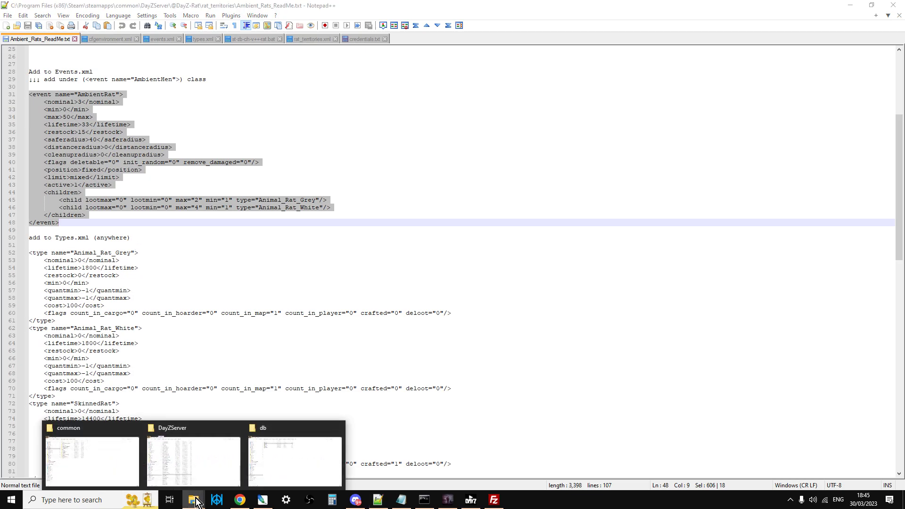
{"action": "left_click", "coordinate": [297, 461]}
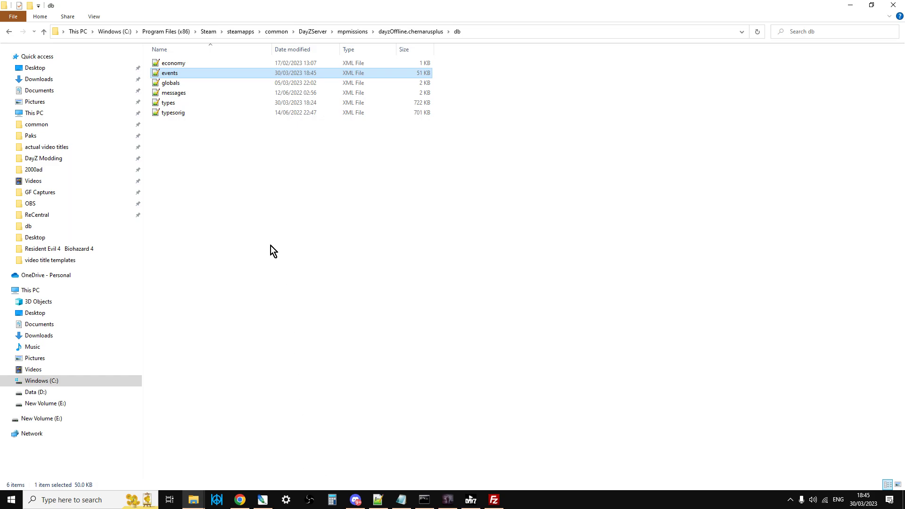
{"action": "right_click", "coordinate": [175, 103]}
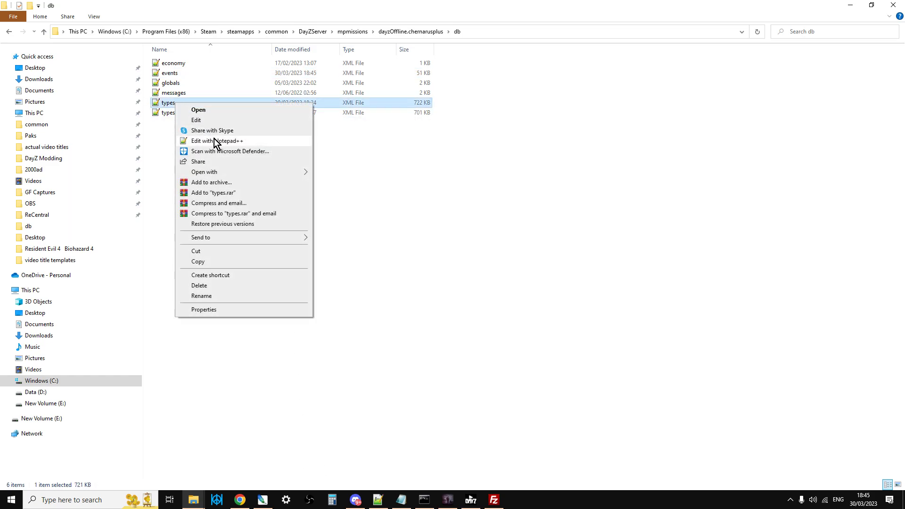
{"action": "left_click", "coordinate": [217, 141]}
{"action": "left_click", "coordinate": [36, 41]}
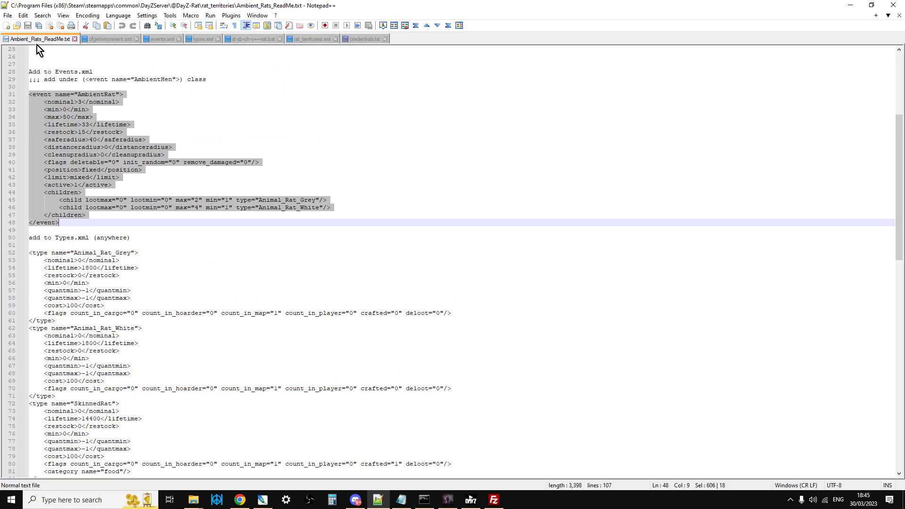
- Copy the rat type entries from Animal_Rat_Grey through DeadRat_White in the readme's Types.xml section
{"action": "left_click_drag", "start_coordinate": [29, 253], "coordinate": [163, 350]}
{"action": "scroll", "coordinate": [77, 284], "scroll_direction": "down", "scroll_amount": 13}
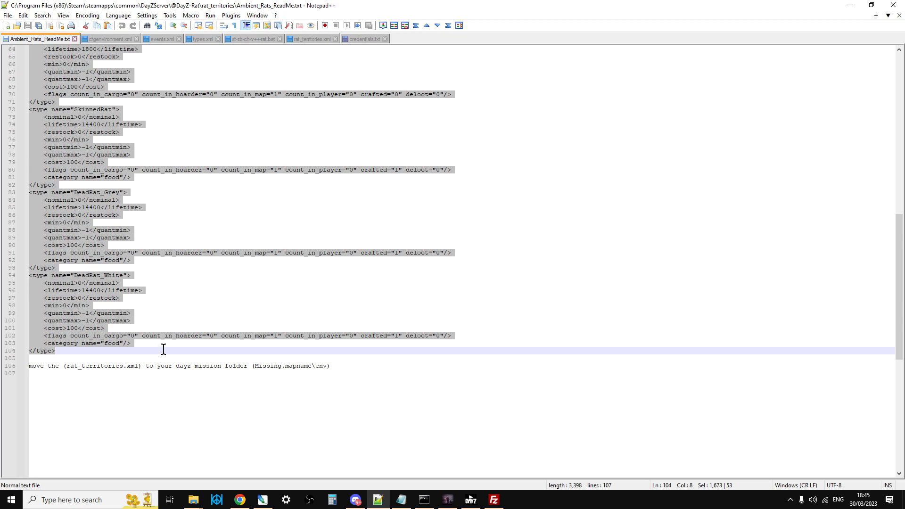
{"action": "right_click", "coordinate": [100, 222]}
{"action": "left_click", "coordinate": [140, 242]}
- Replace the rat entries at the start of types.xml, Animal_Rat_Grey through DeadRat_White, with the copied block and review them
{"action": "left_click", "coordinate": [208, 38]}
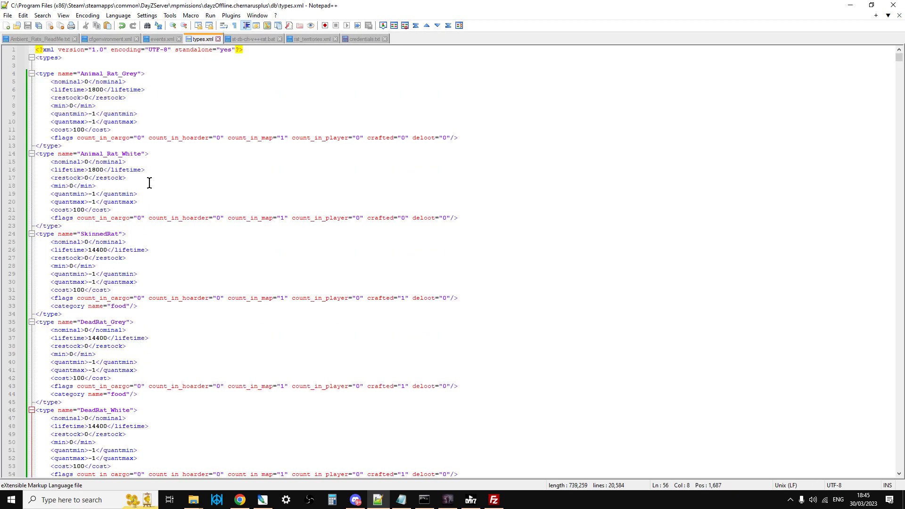
{"action": "left_click_drag", "start_coordinate": [34, 73], "coordinate": [165, 344]}
{"action": "scroll", "coordinate": [105, 202], "scroll_direction": "down", "scroll_amount": 4}
{"action": "scroll", "coordinate": [141, 231], "scroll_direction": "down", "scroll_amount": 2}
{"action": "right_click", "coordinate": [114, 207]}
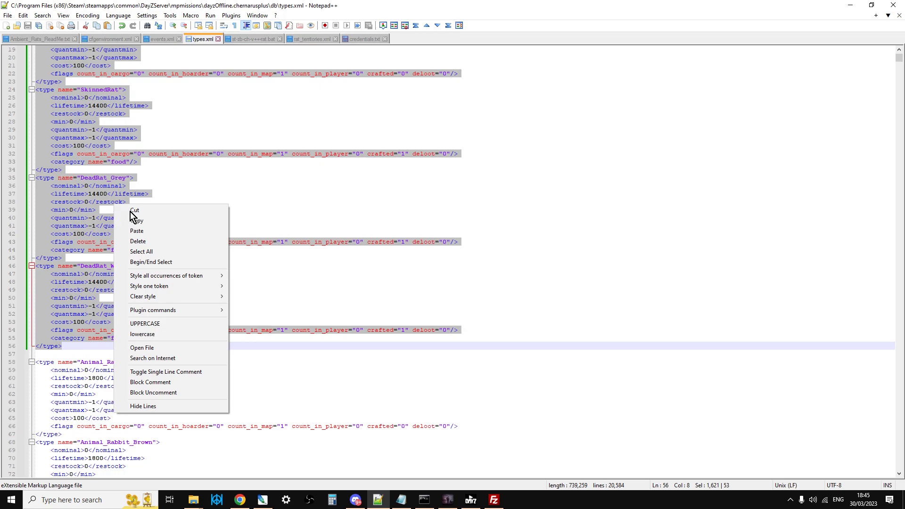
{"action": "left_click", "coordinate": [148, 229]}
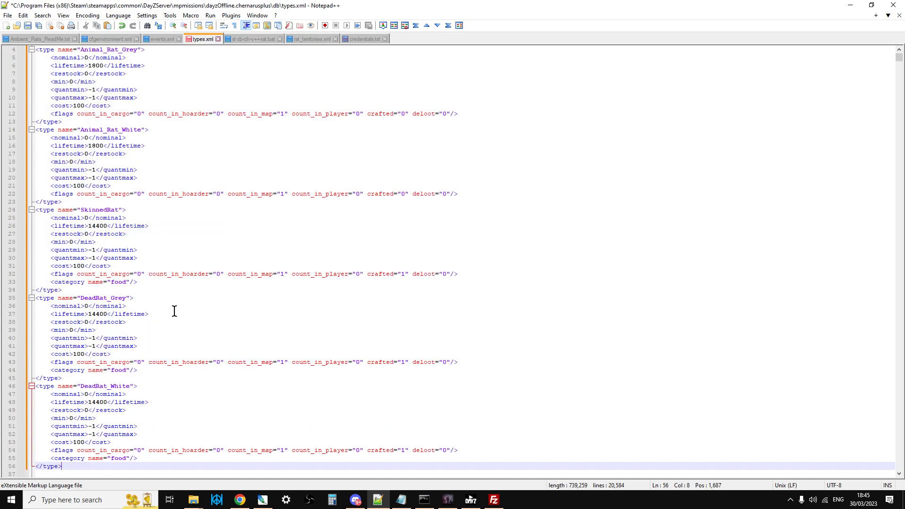
{"action": "scroll", "coordinate": [175, 322], "scroll_direction": "up", "scroll_amount": 1}
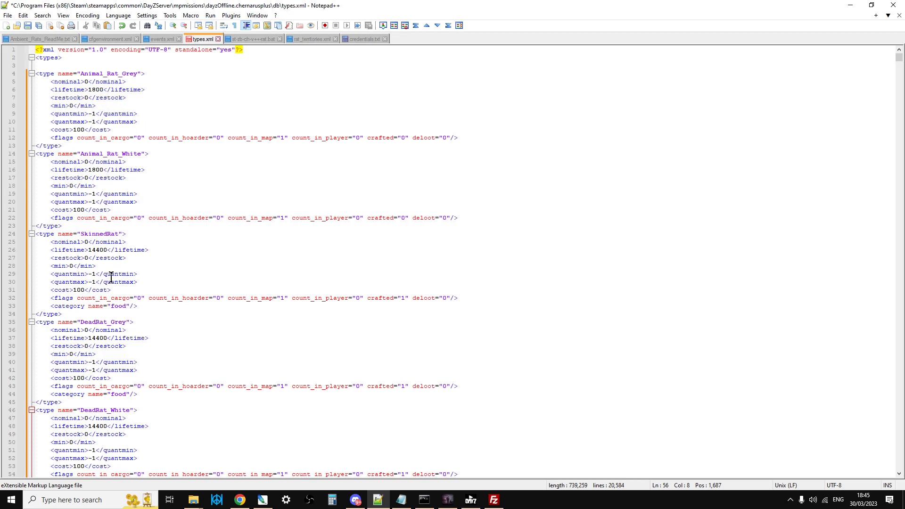
{"action": "scroll", "coordinate": [112, 277], "scroll_direction": "down", "scroll_amount": 2}
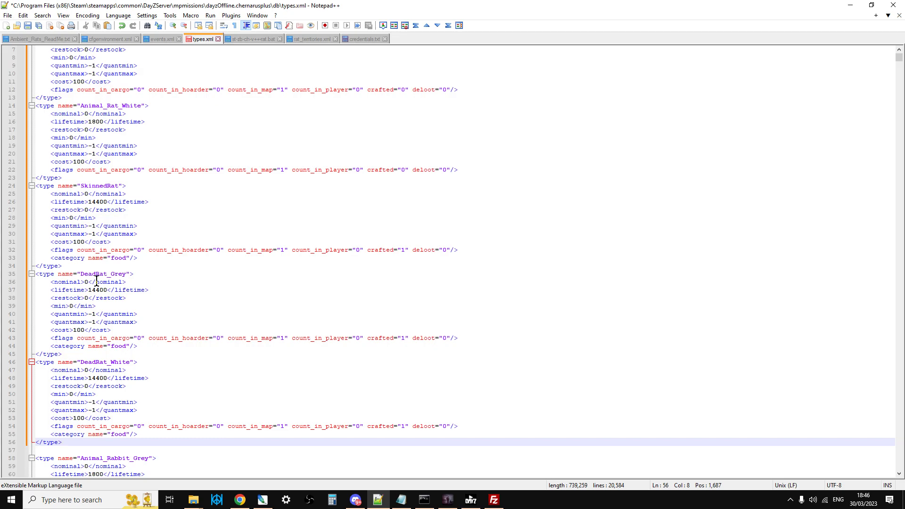
{"action": "left_click", "coordinate": [39, 39]}
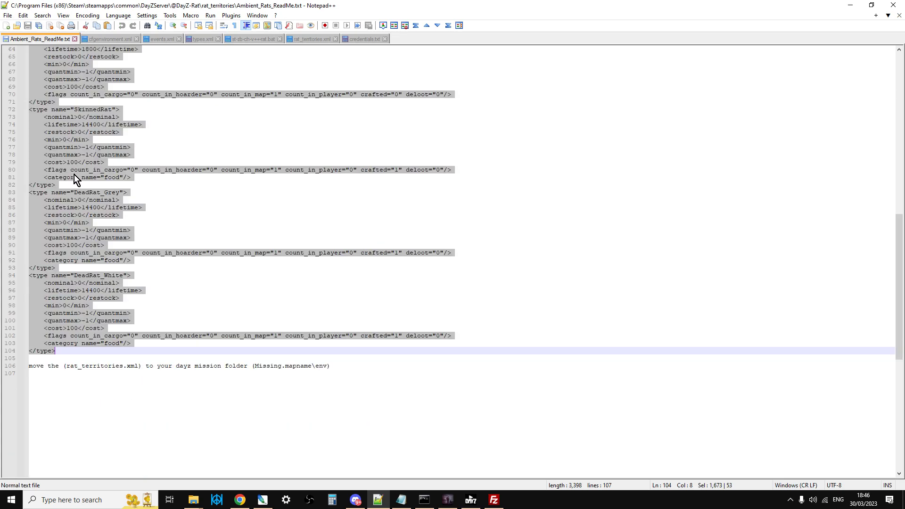
{"action": "left_click", "coordinate": [81, 358]}
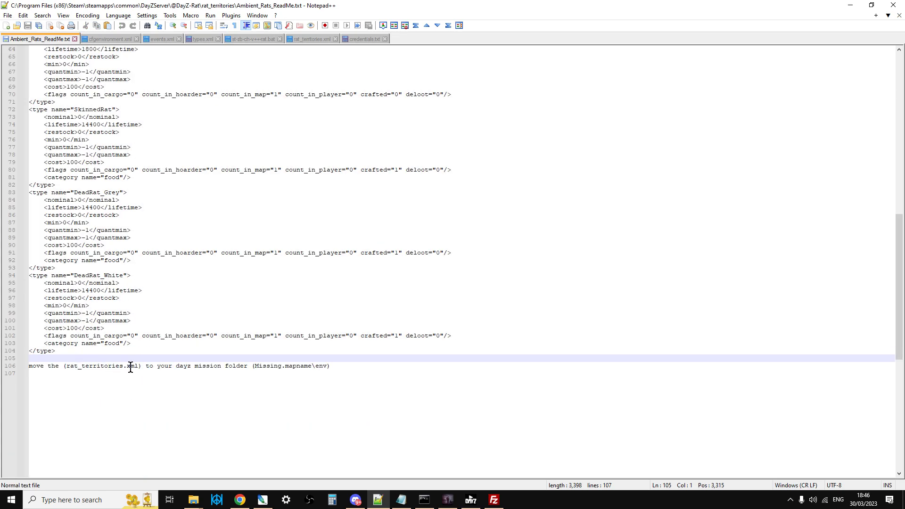
{"action": "left_click", "coordinate": [204, 502]}
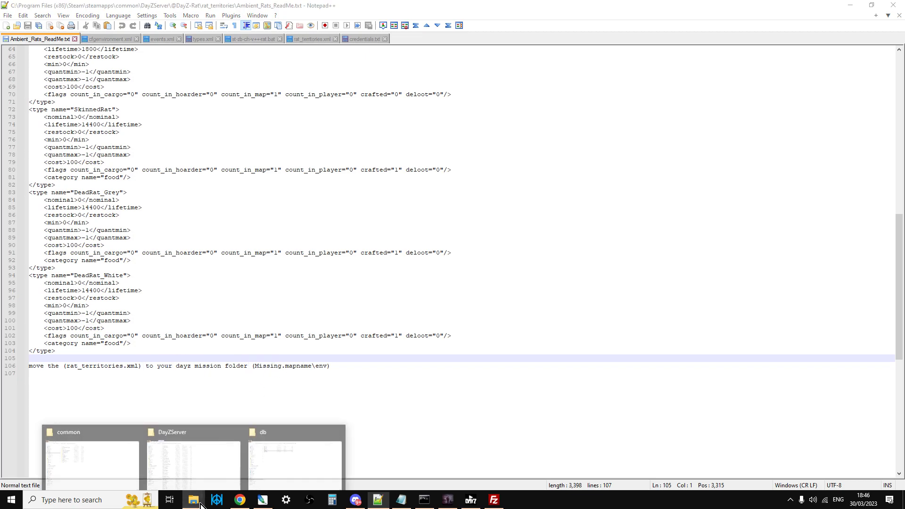
{"action": "left_click", "coordinate": [196, 457]}
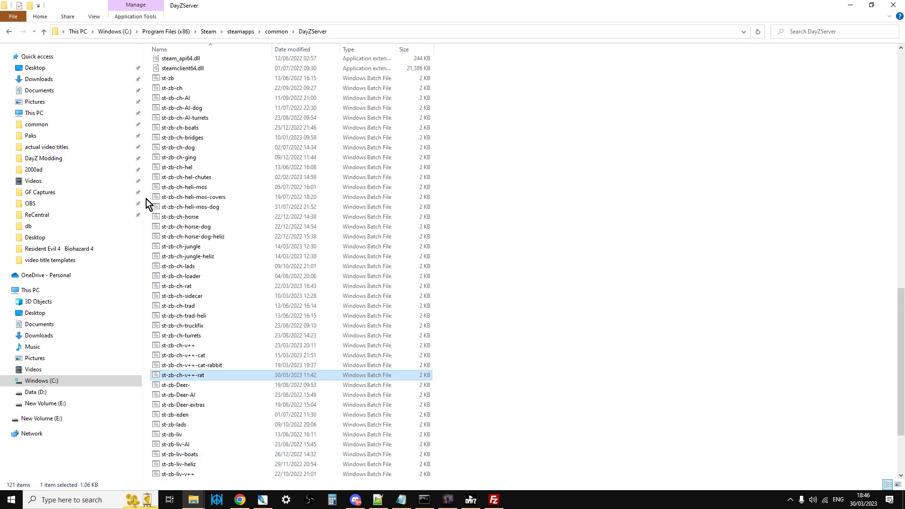
{"action": "scroll", "coordinate": [265, 251], "scroll_direction": "up", "scroll_amount": 15}
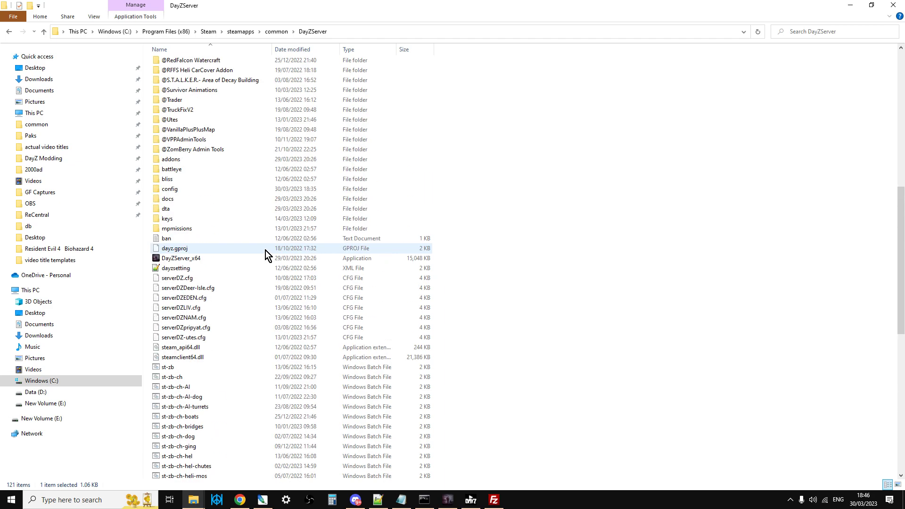
{"action": "scroll", "coordinate": [265, 250], "scroll_direction": "up", "scroll_amount": 6}
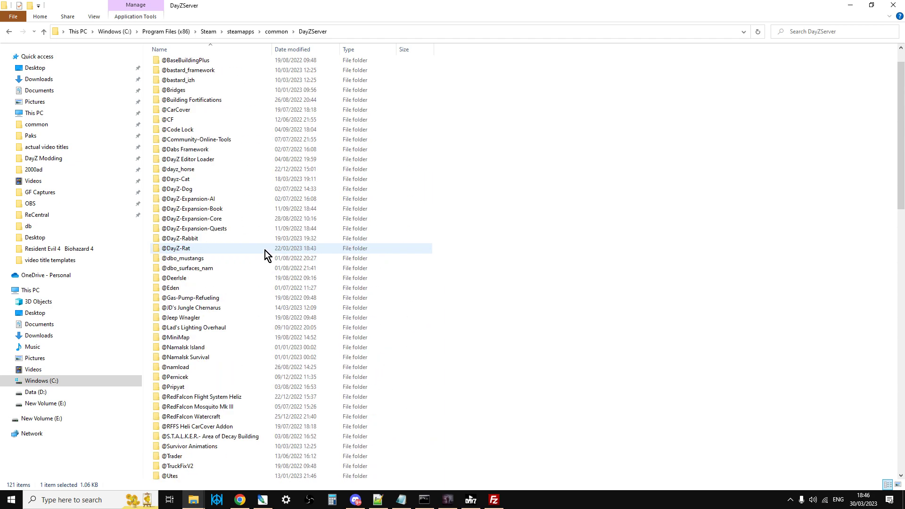
{"action": "double_click", "coordinate": [184, 250]}
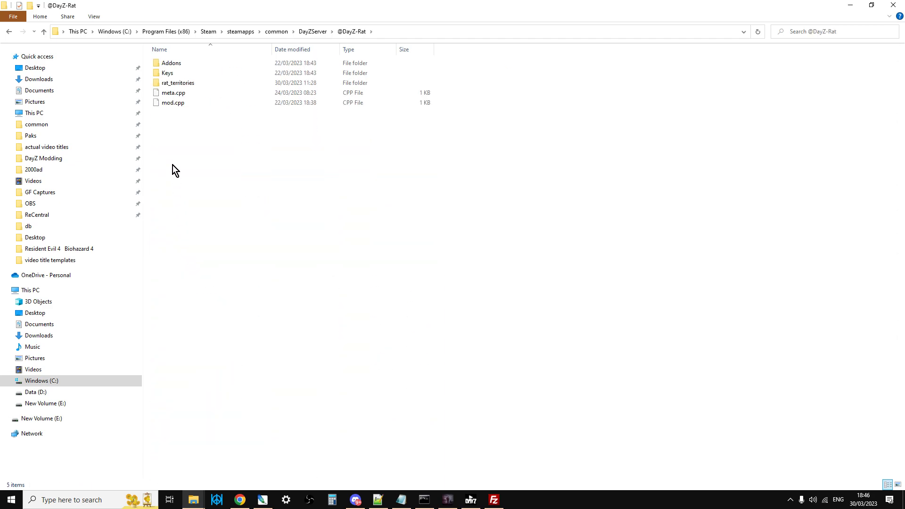
{"action": "double_click", "coordinate": [179, 83]}
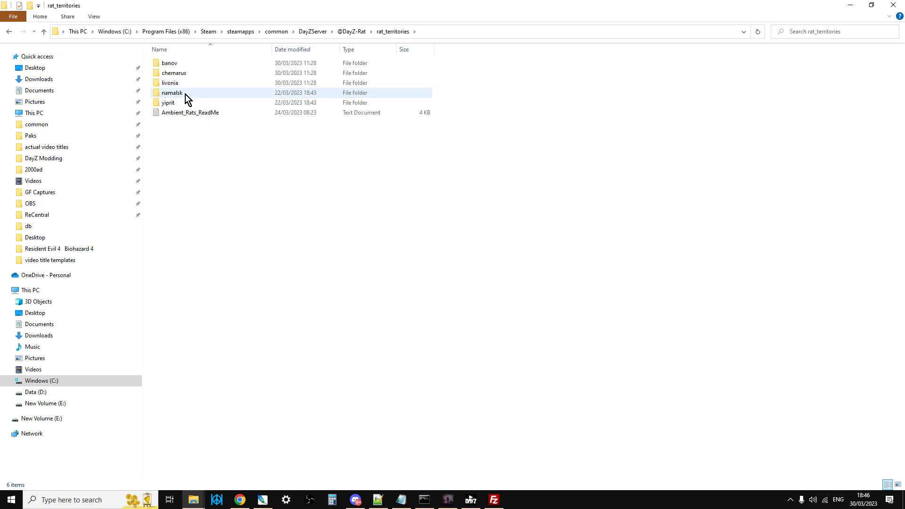
{"action": "double_click", "coordinate": [172, 75]}
{"action": "right_click", "coordinate": [174, 63]}
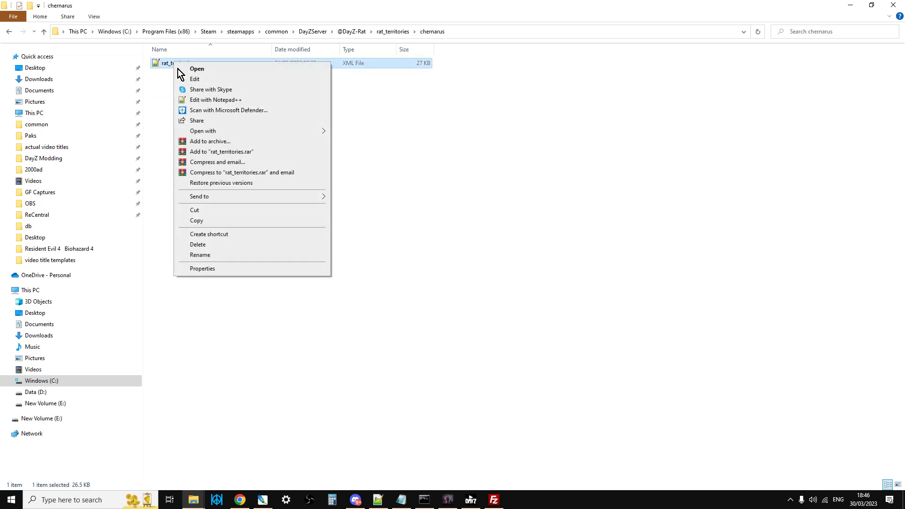
{"action": "left_click", "coordinate": [213, 219]}
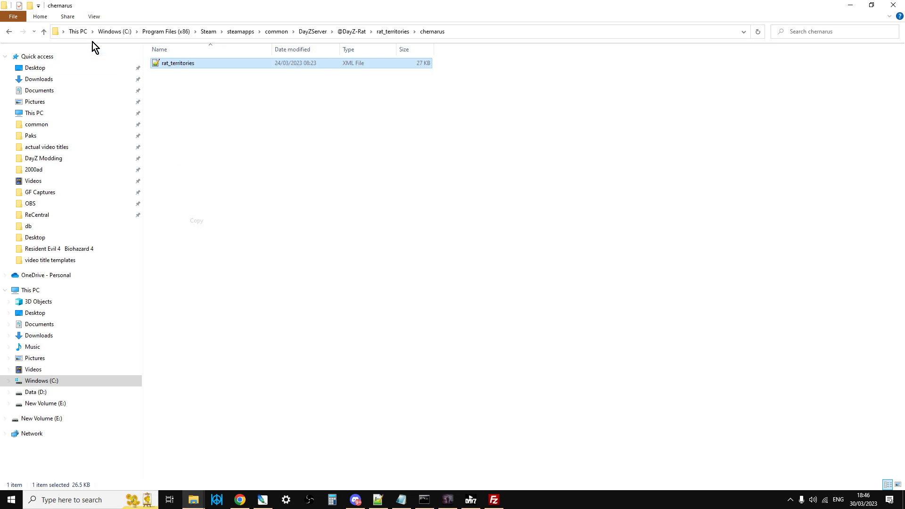
- Open the env folder of the dayzOffline.chernarusplus mission in mpmissions and check it for the rat_territories file
{"action": "left_click", "coordinate": [41, 34]}
{"action": "left_click", "coordinate": [41, 34]}
{"action": "left_click", "coordinate": [41, 35]}
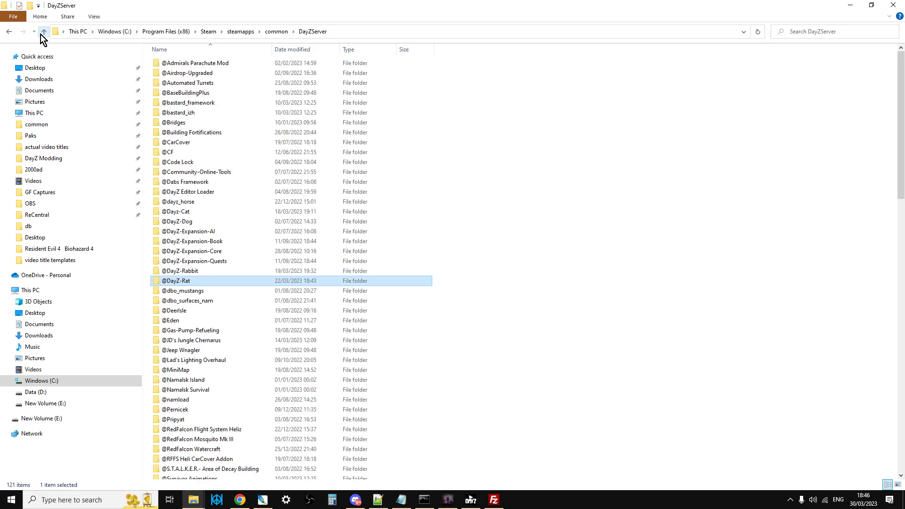
{"action": "scroll", "coordinate": [228, 306], "scroll_direction": "down", "scroll_amount": 1}
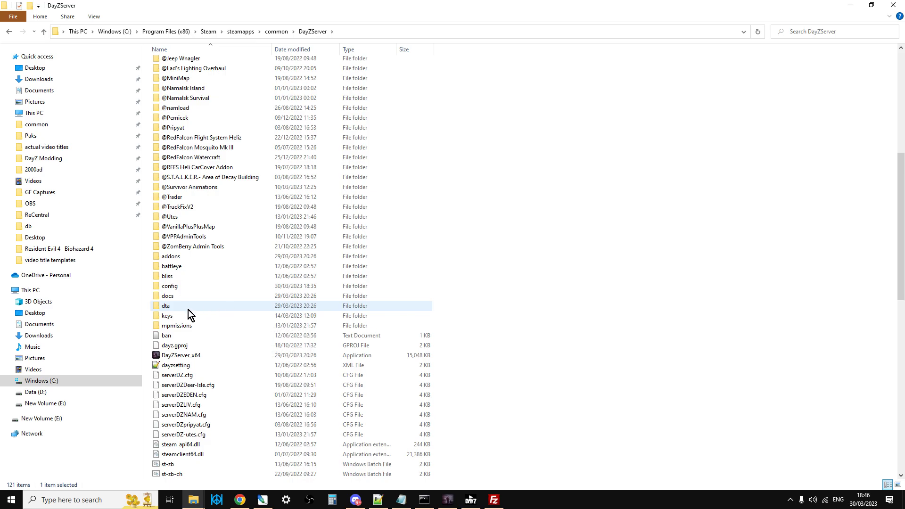
{"action": "double_click", "coordinate": [189, 326]}
{"action": "double_click", "coordinate": [182, 64]}
{"action": "double_click", "coordinate": [180, 92]}
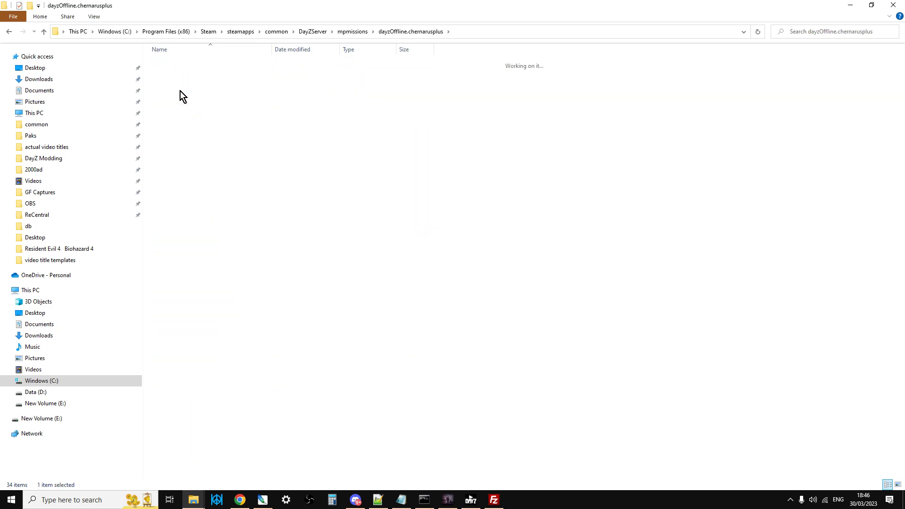
{"action": "right_click", "coordinate": [303, 352]}
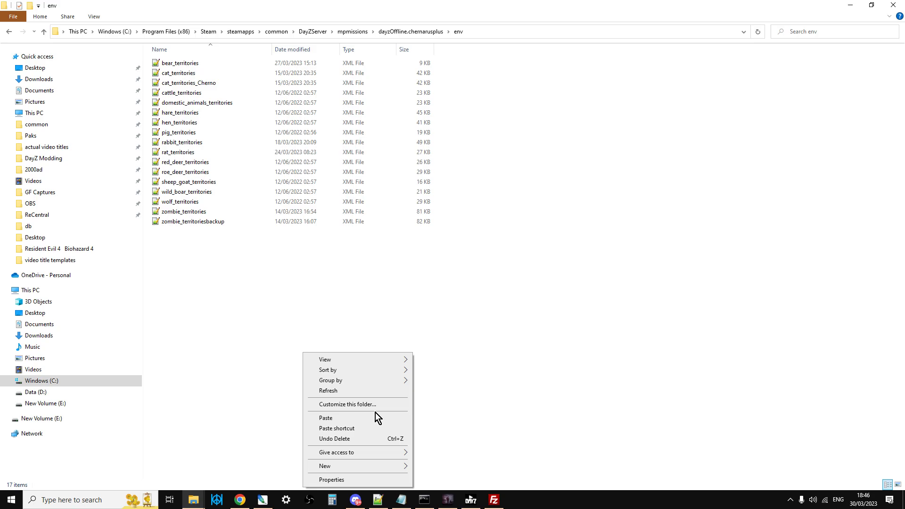
{"action": "left_click", "coordinate": [373, 310]}
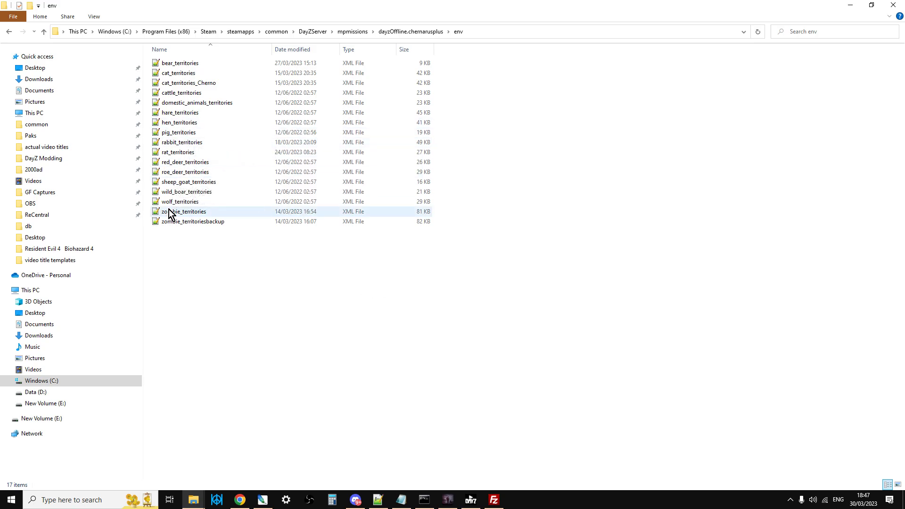
- Return to the DayZServer folder and open the st-zb-ch-v++-rat batch file in Notepad++
{"action": "left_click", "coordinate": [47, 34]}
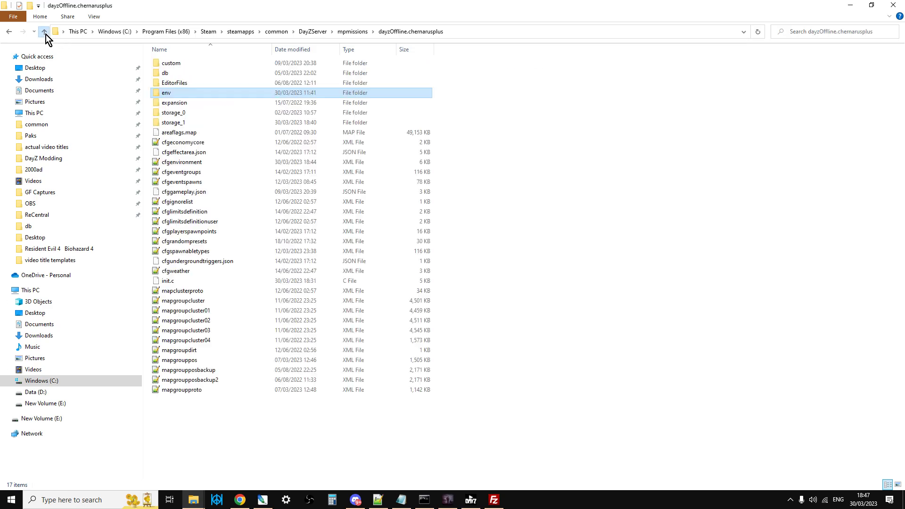
{"action": "left_click", "coordinate": [47, 35]}
{"action": "left_click", "coordinate": [46, 35]}
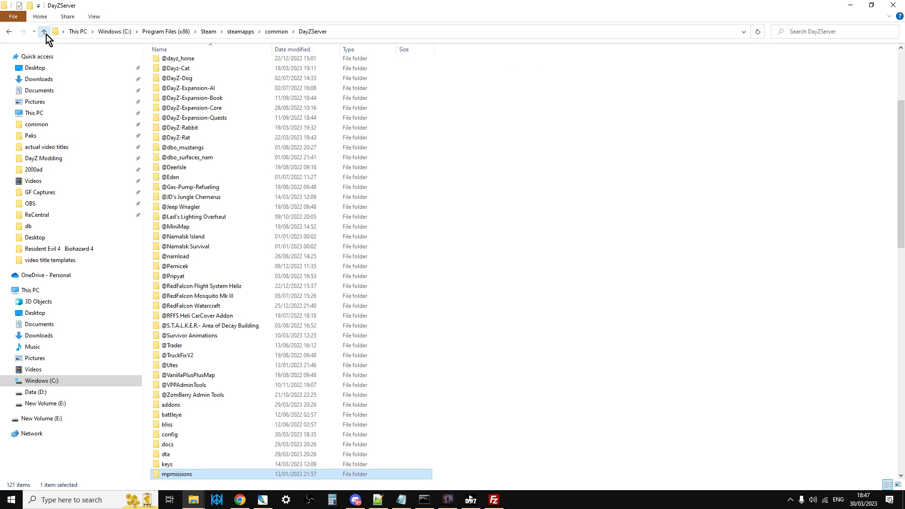
{"action": "scroll", "coordinate": [262, 208], "scroll_direction": "down", "scroll_amount": 7}
{"action": "scroll", "coordinate": [260, 221], "scroll_direction": "down", "scroll_amount": 2}
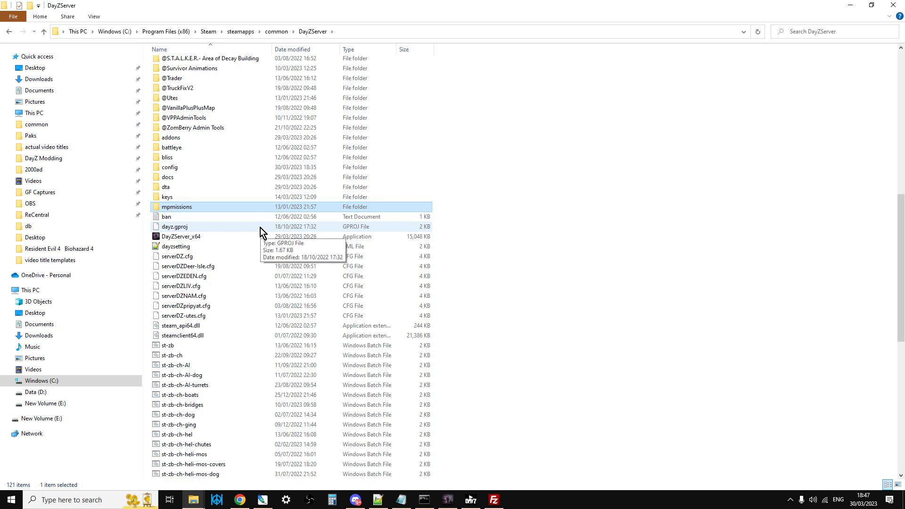
{"action": "scroll", "coordinate": [254, 245], "scroll_direction": "down", "scroll_amount": 5}
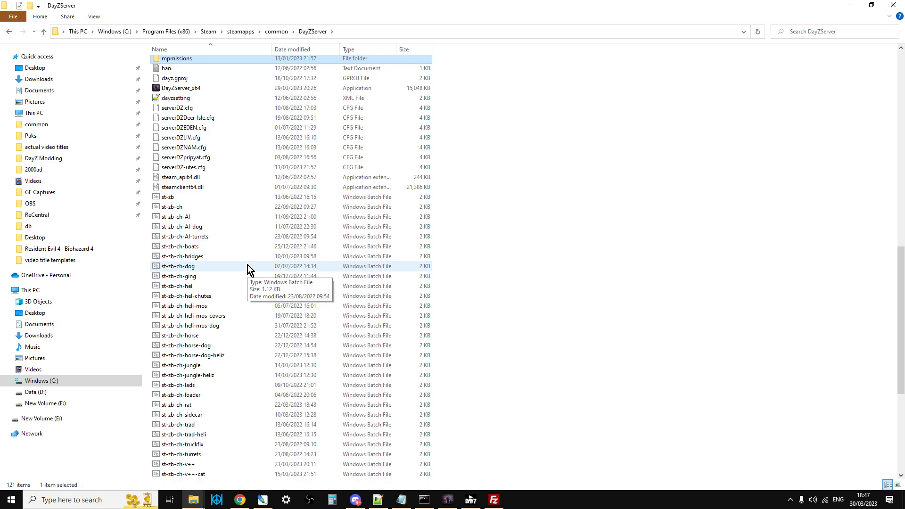
{"action": "scroll", "coordinate": [248, 268], "scroll_direction": "down", "scroll_amount": 4}
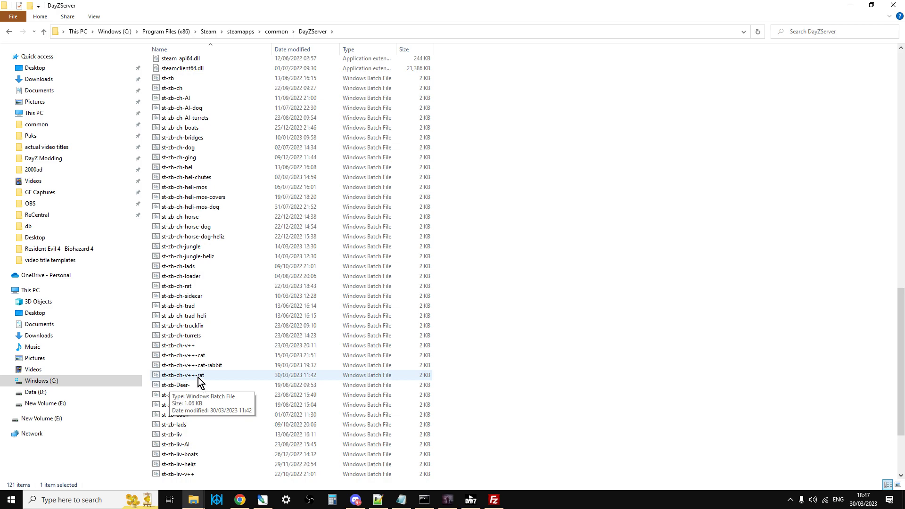
{"action": "right_click", "coordinate": [197, 378]}
{"action": "left_click", "coordinate": [244, 205]}
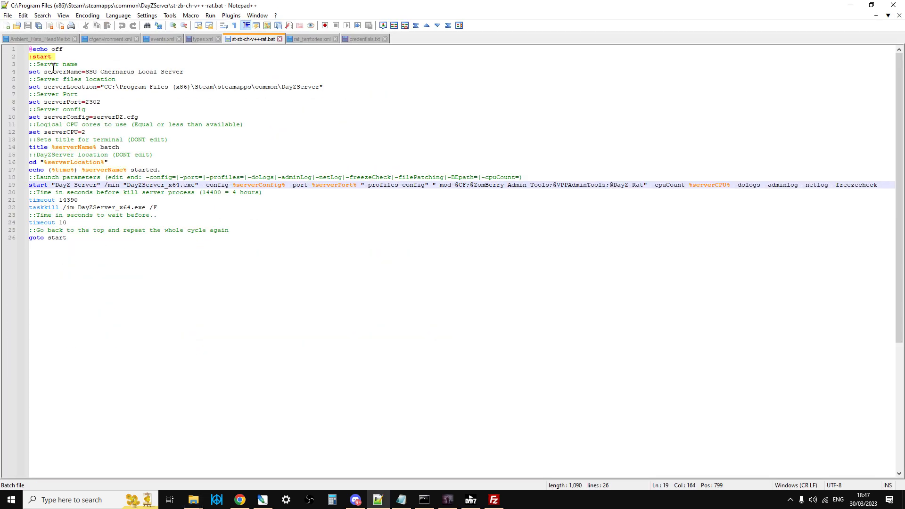
{"action": "double_click", "coordinate": [47, 184]}
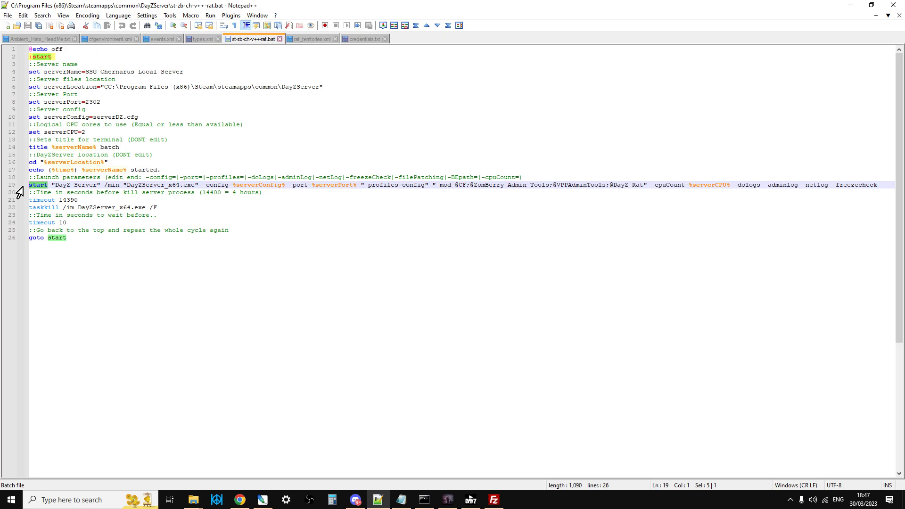
{"action": "left_click", "coordinate": [147, 259]}
{"action": "left_click_drag", "start_coordinate": [434, 185], "coordinate": [647, 187]}
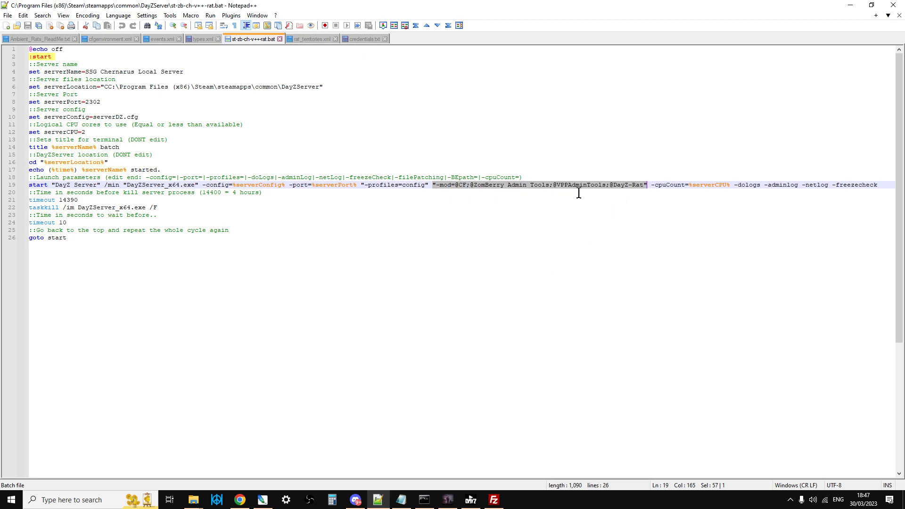
{"action": "left_click", "coordinate": [606, 186]}
{"action": "left_click_drag", "start_coordinate": [606, 186], "coordinate": [642, 183]}
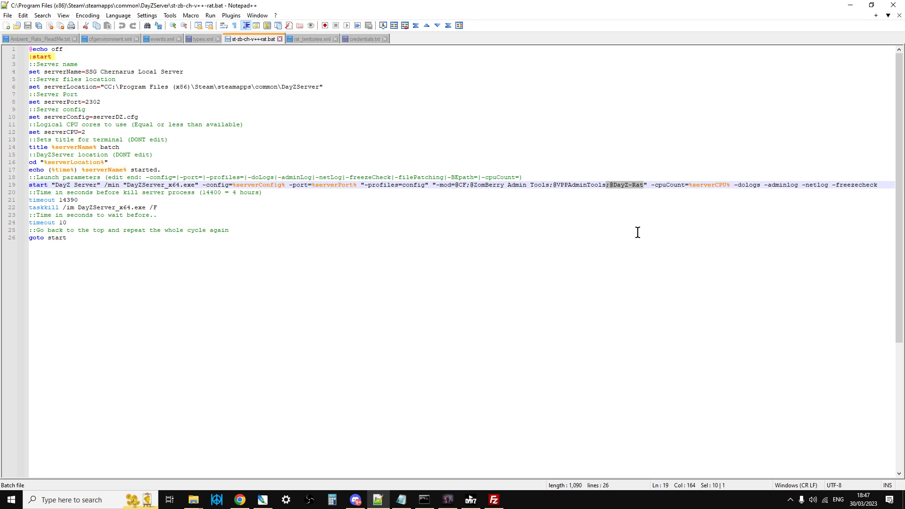
{"action": "left_click", "coordinate": [652, 185]}
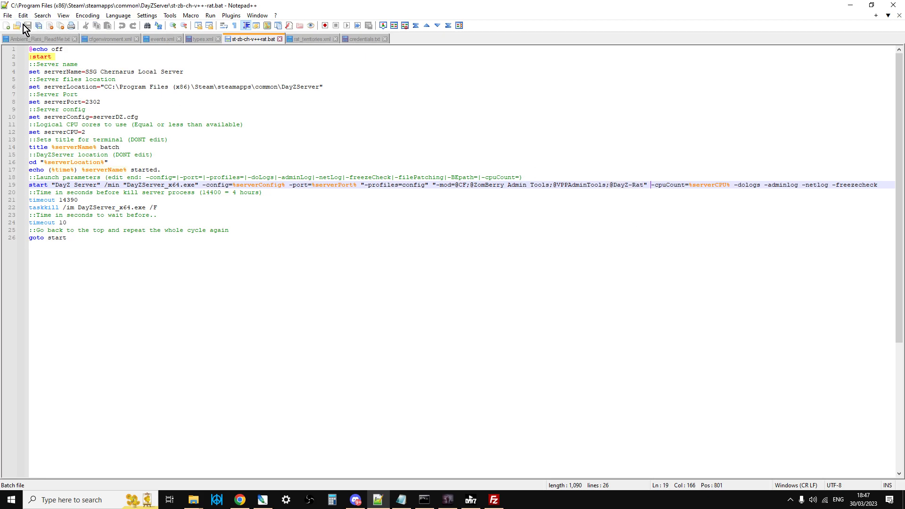
- Go back to the DayZServer folder's batch files, then switch to Discord and on to the DayZ-Rat Workshop page in Chrome
{"action": "left_click", "coordinate": [195, 504]}
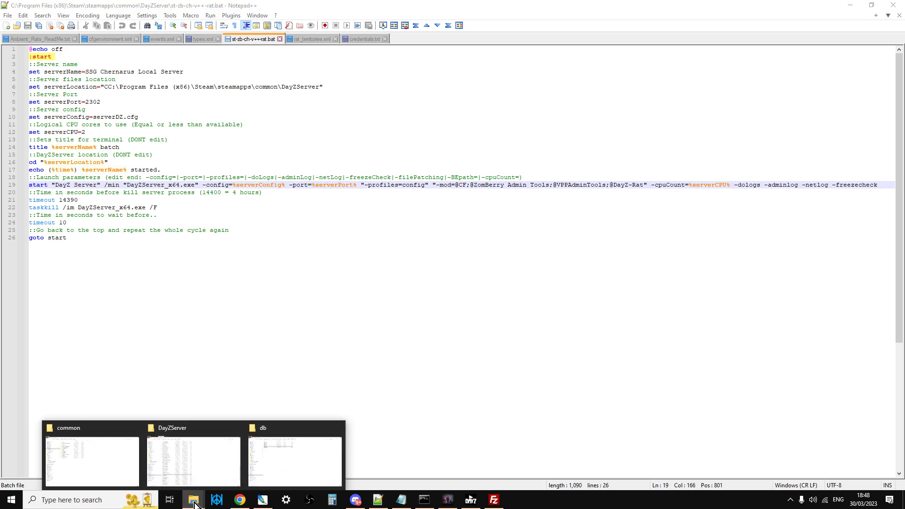
{"action": "left_click", "coordinate": [194, 471]}
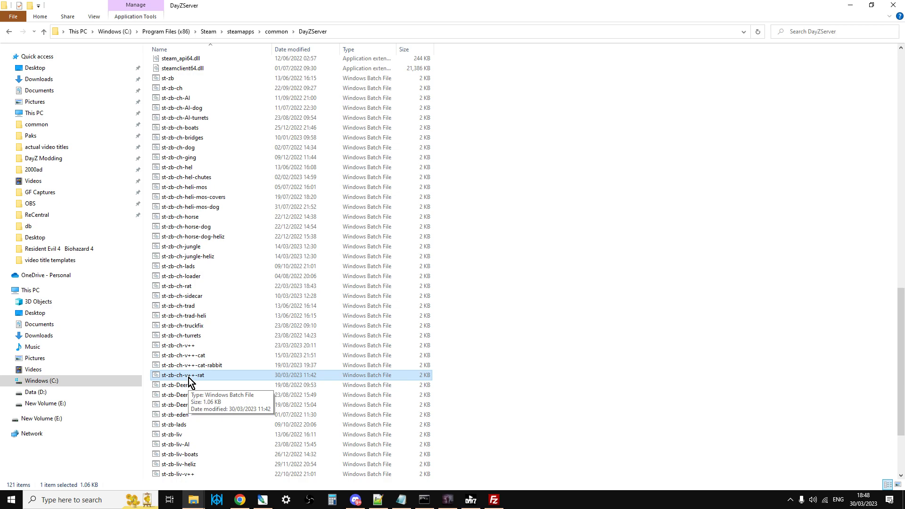
{"action": "left_click", "coordinate": [356, 499]}
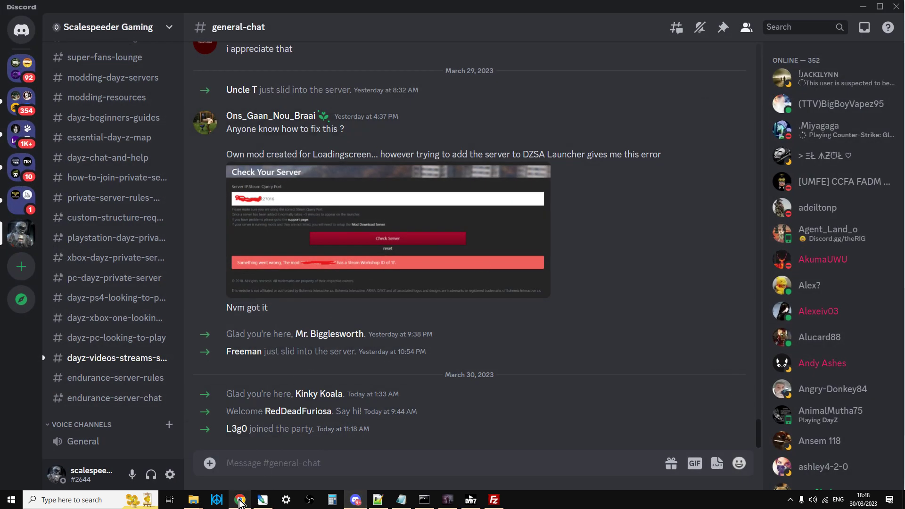
{"action": "left_click", "coordinate": [238, 501]}
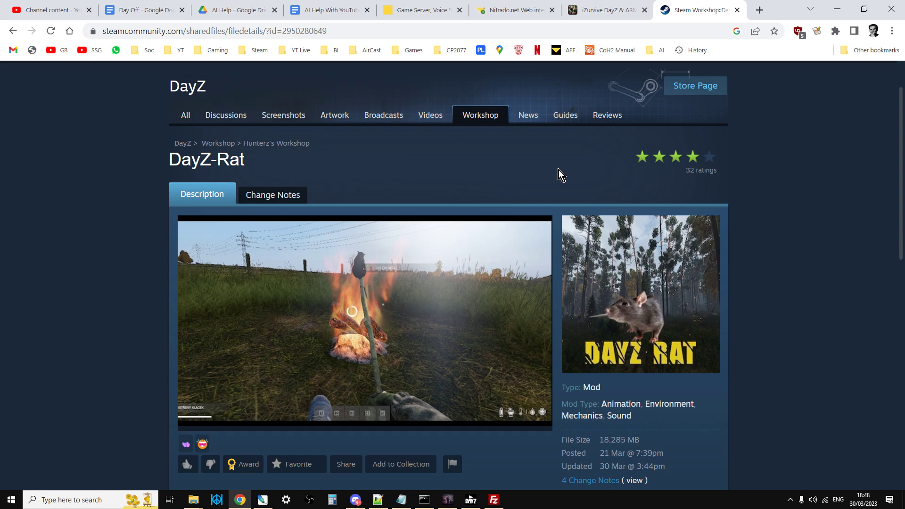
{"action": "left_click", "coordinate": [484, 10]}
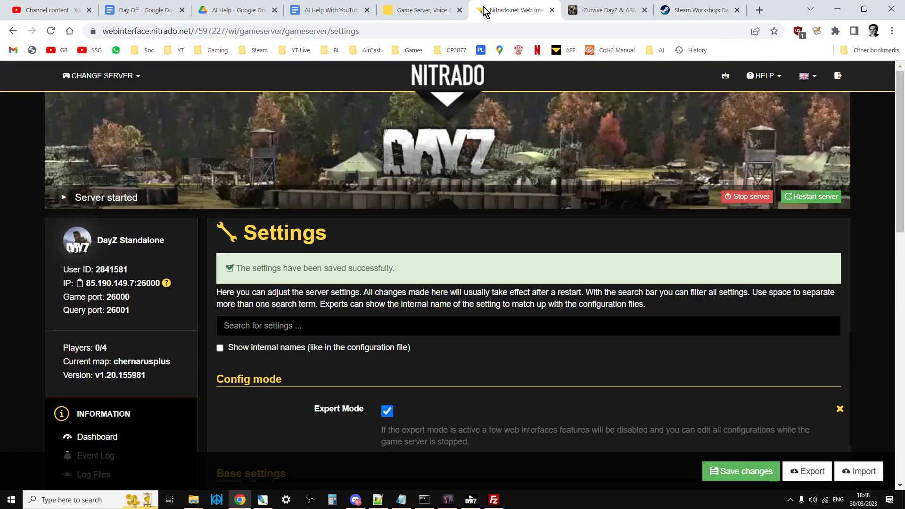
{"action": "scroll", "coordinate": [451, 245], "scroll_direction": "down", "scroll_amount": 4}
{"action": "left_click", "coordinate": [83, 351]}
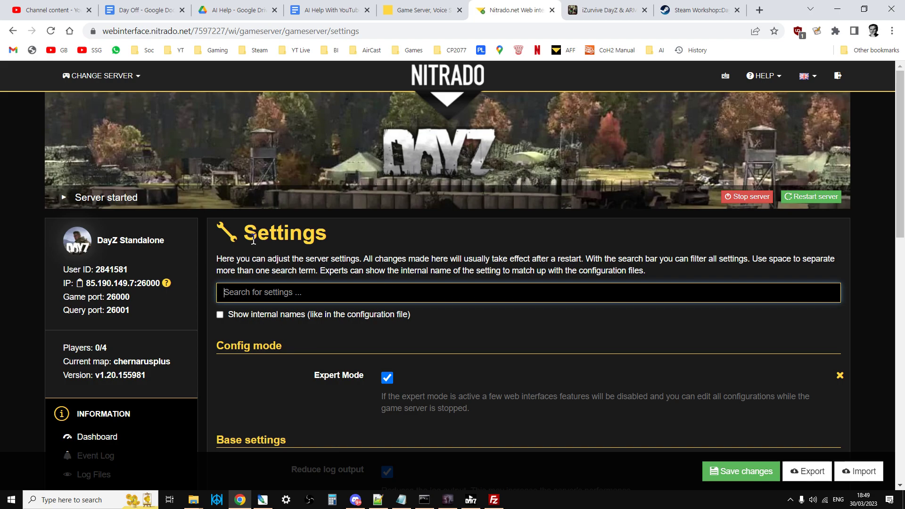
{"action": "scroll", "coordinate": [304, 233], "scroll_direction": "down", "scroll_amount": 12}
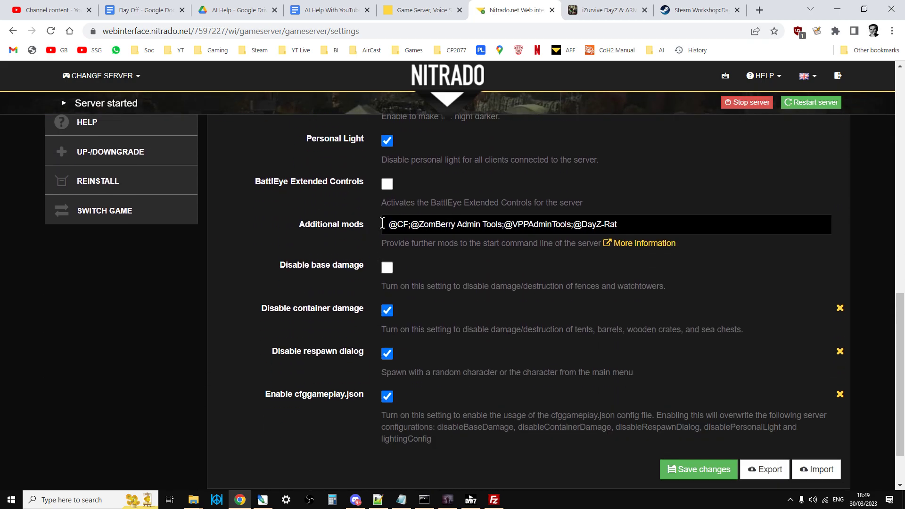
{"action": "left_click", "coordinate": [649, 227]}
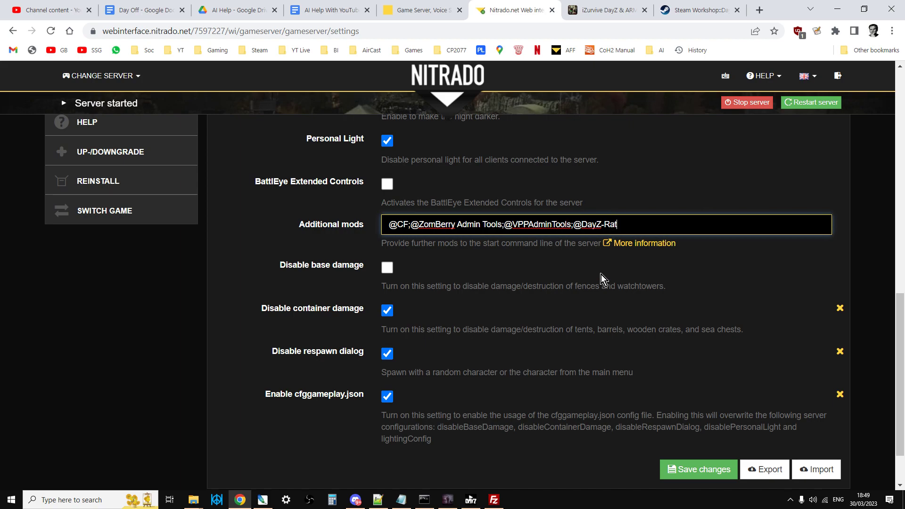
- Switch to FileZilla and collapse and re-expand the local DayZ !Workshop folder to show where the mod folders are stored
{"action": "left_click", "coordinate": [494, 501]}
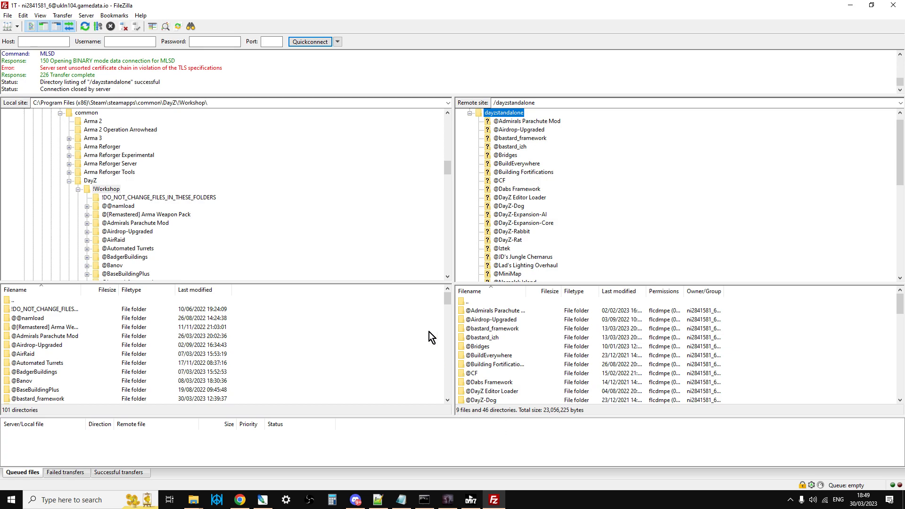
{"action": "left_click", "coordinate": [78, 190]}
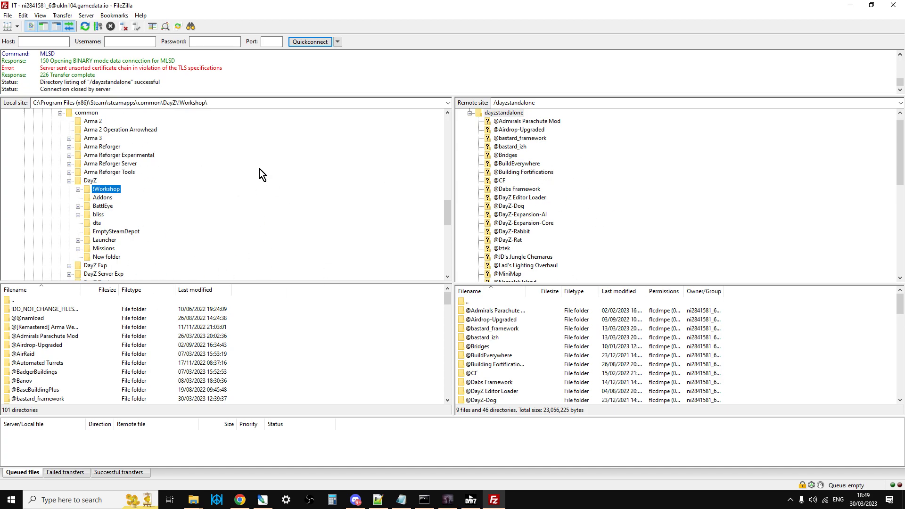
{"action": "left_click", "coordinate": [78, 189]}
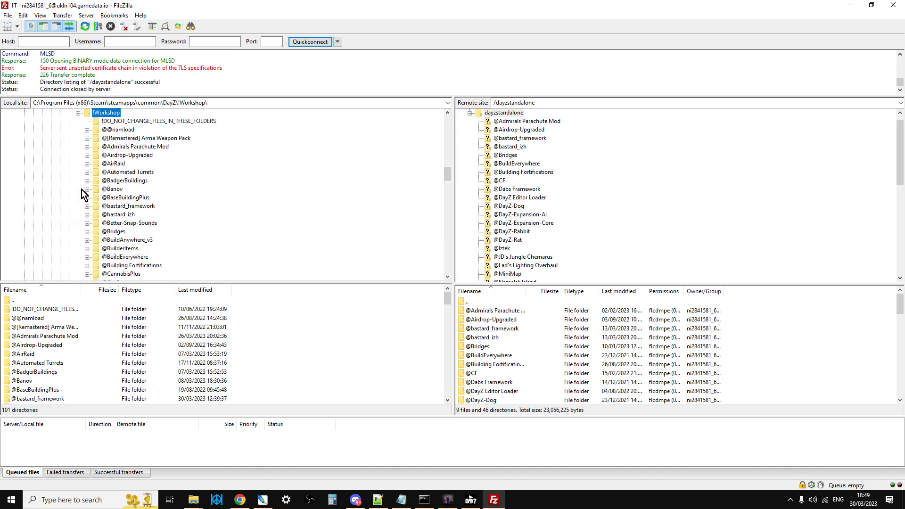
- Switch to the DayZ Launcher and open the DayZ-Rat mod's folder in Windows Explorer, accepting the Workshop cache warning
{"action": "left_click", "coordinate": [471, 501]}
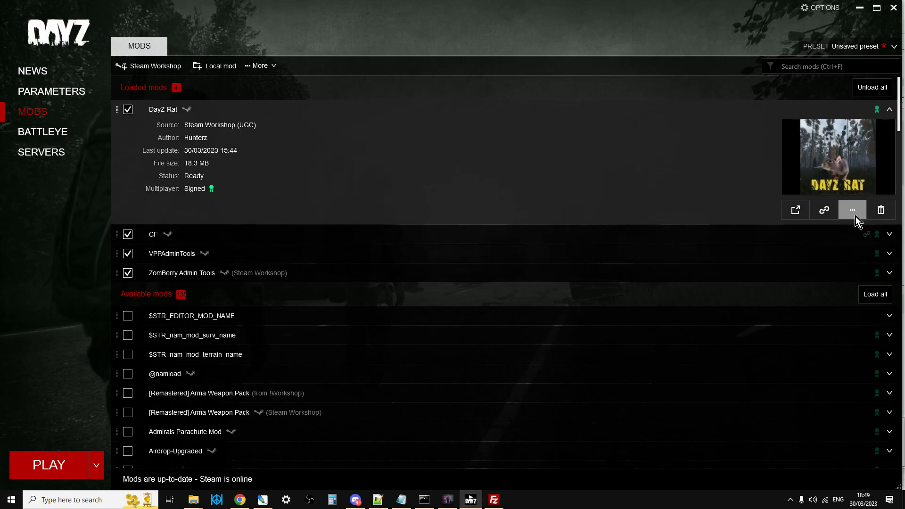
{"action": "left_click", "coordinate": [852, 212]}
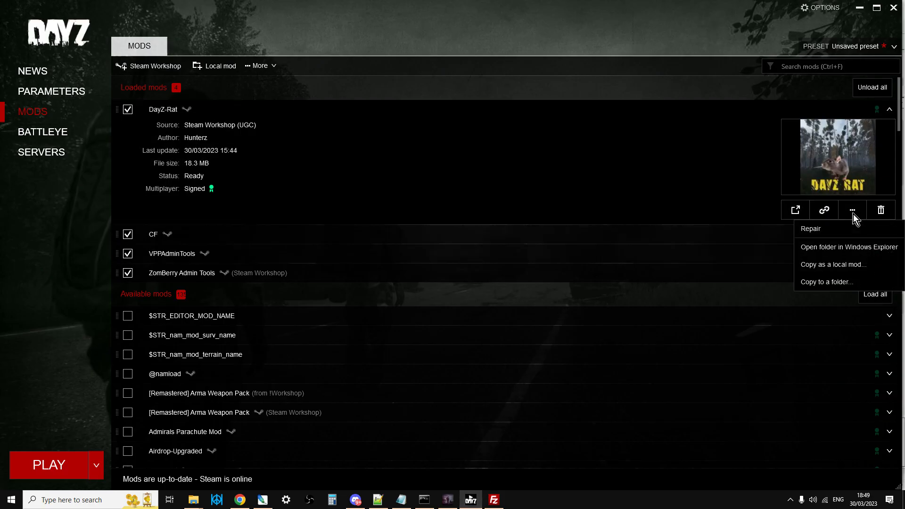
{"action": "left_click", "coordinate": [839, 247]}
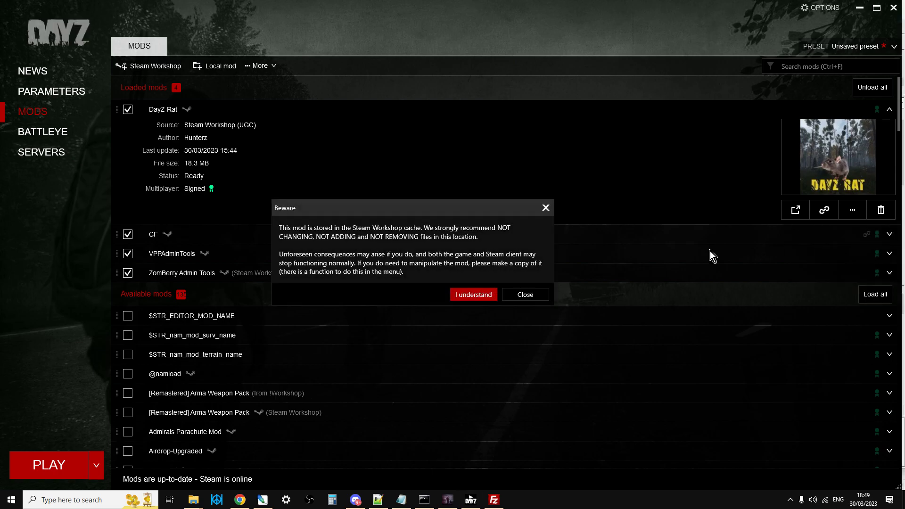
{"action": "left_click", "coordinate": [470, 294]}
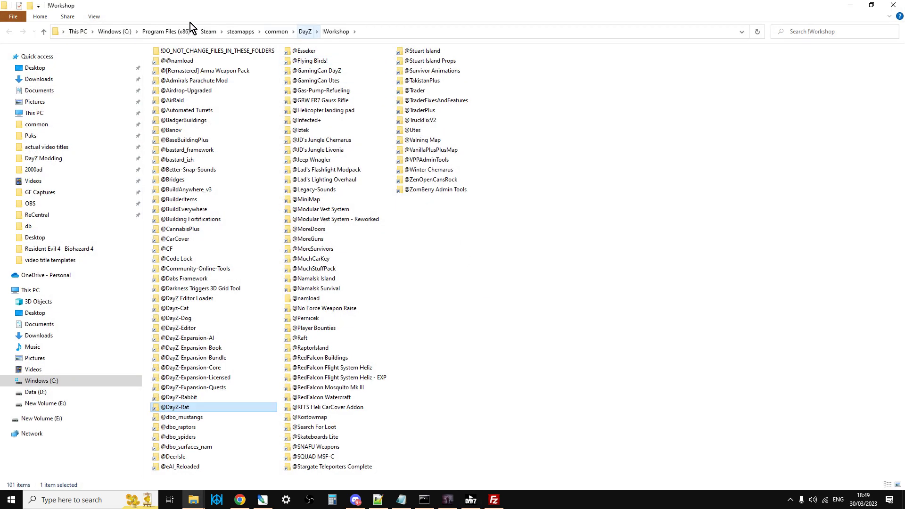
- Copy the !Workshop folder path from Explorer and paste it as the local site path in FileZilla
{"action": "left_click", "coordinate": [428, 32]}
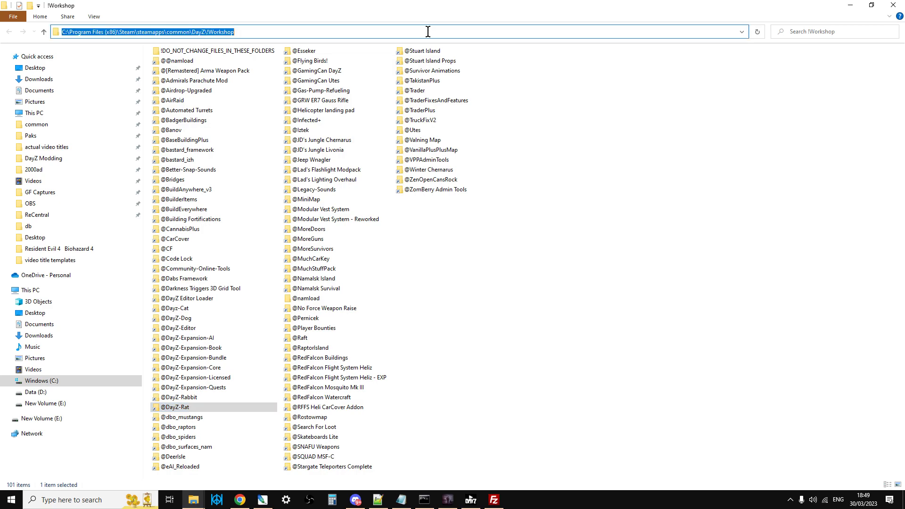
{"action": "right_click", "coordinate": [168, 33]}
{"action": "left_click", "coordinate": [207, 62]}
{"action": "left_click", "coordinate": [493, 499]}
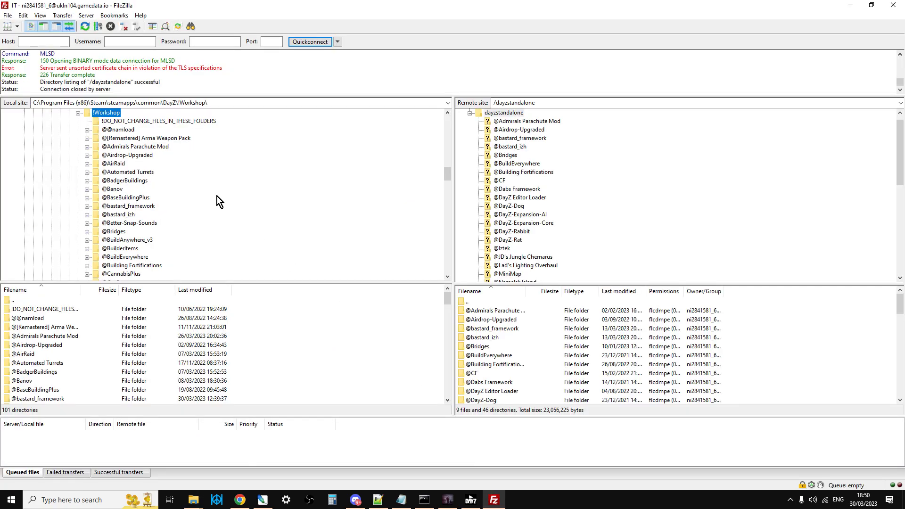
{"action": "left_click", "coordinate": [217, 102]}
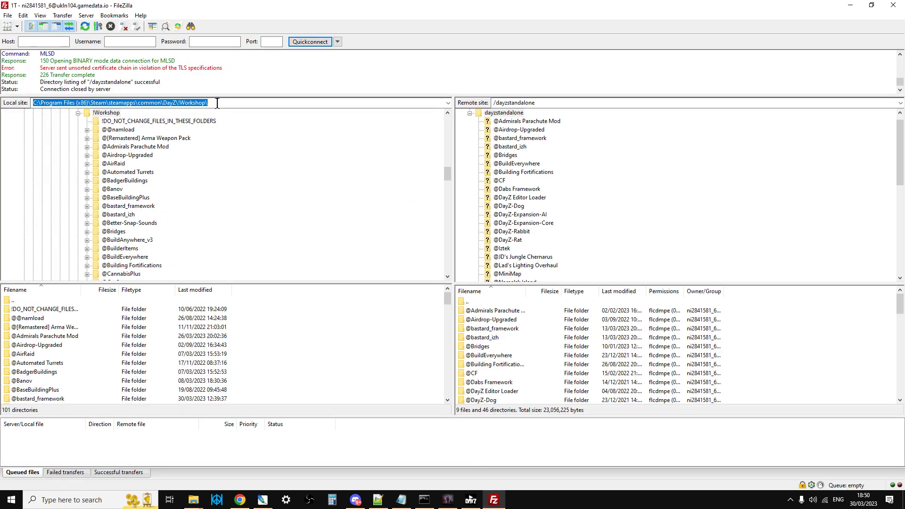
{"action": "right_click", "coordinate": [147, 102]}
{"action": "left_click", "coordinate": [185, 146]}
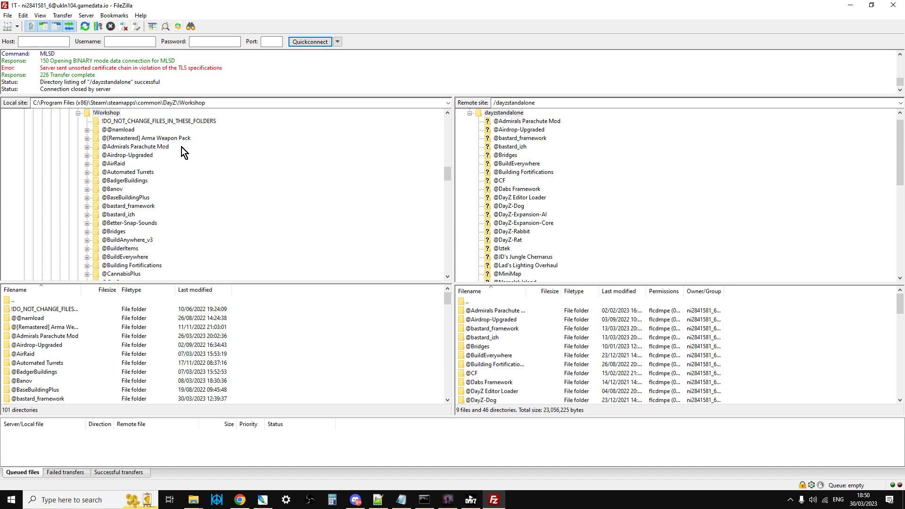
{"action": "scroll", "coordinate": [167, 156], "scroll_direction": "down", "scroll_amount": 3}
{"action": "scroll", "coordinate": [166, 160], "scroll_direction": "down", "scroll_amount": 6}
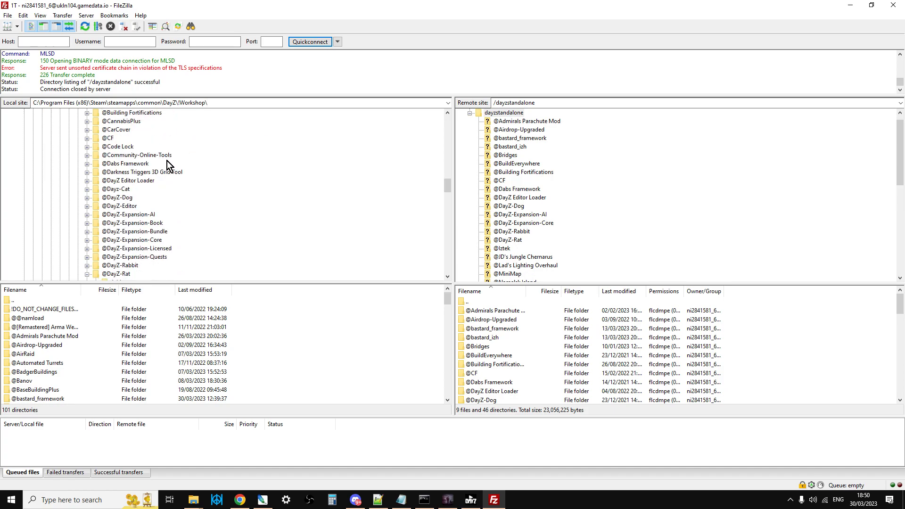
{"action": "left_click", "coordinate": [117, 198]}
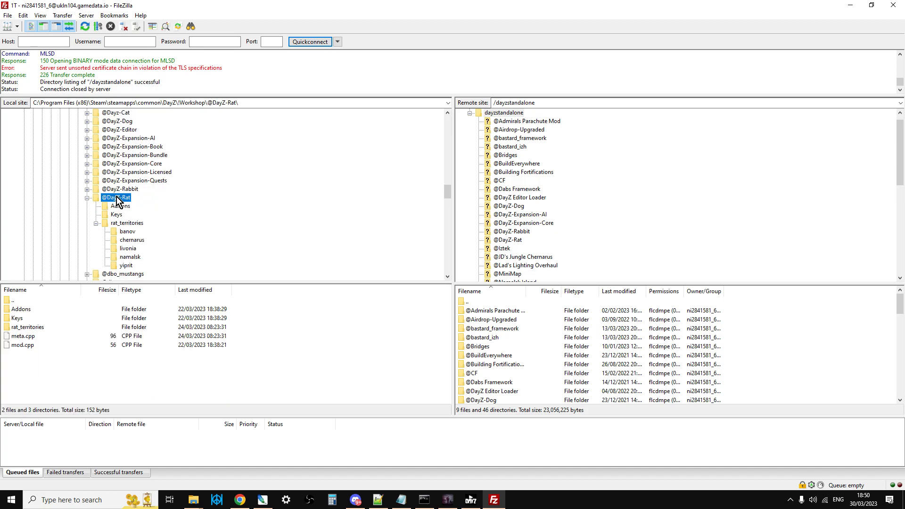
{"action": "left_click", "coordinate": [497, 112]}
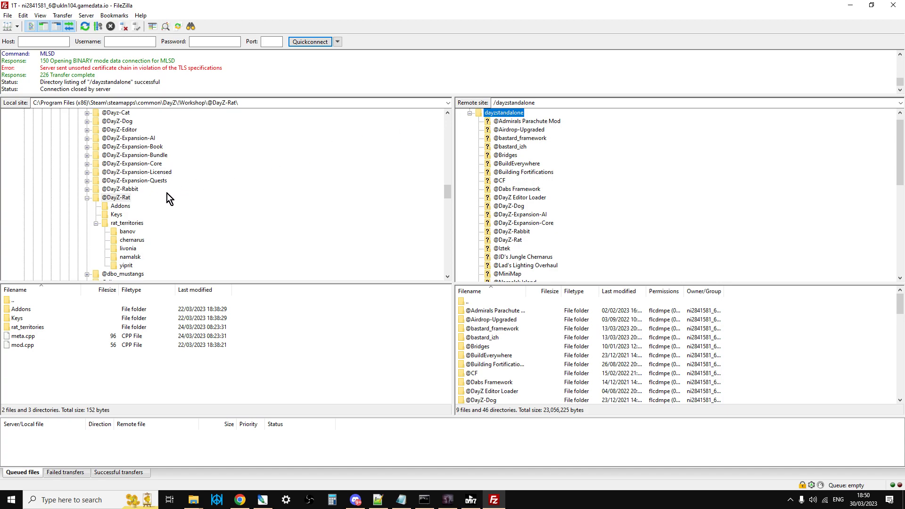
{"action": "left_click", "coordinate": [124, 198]}
{"action": "right_click", "coordinate": [123, 198]}
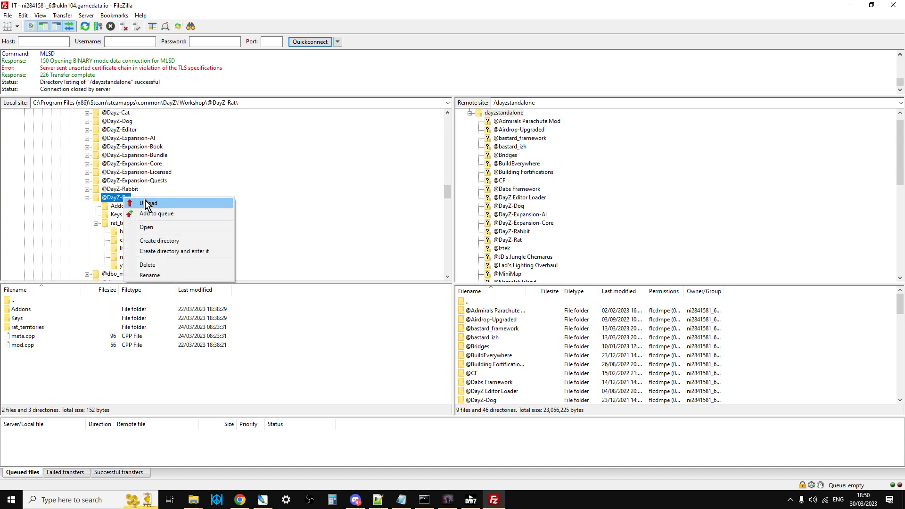
{"action": "left_click", "coordinate": [575, 221]}
{"action": "scroll", "coordinate": [586, 226], "scroll_direction": "down", "scroll_amount": 4}
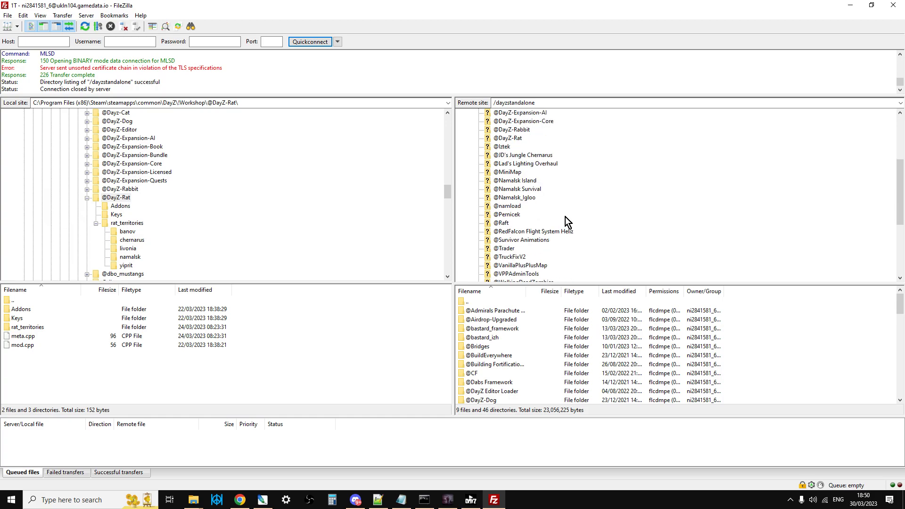
{"action": "left_click", "coordinate": [508, 138]}
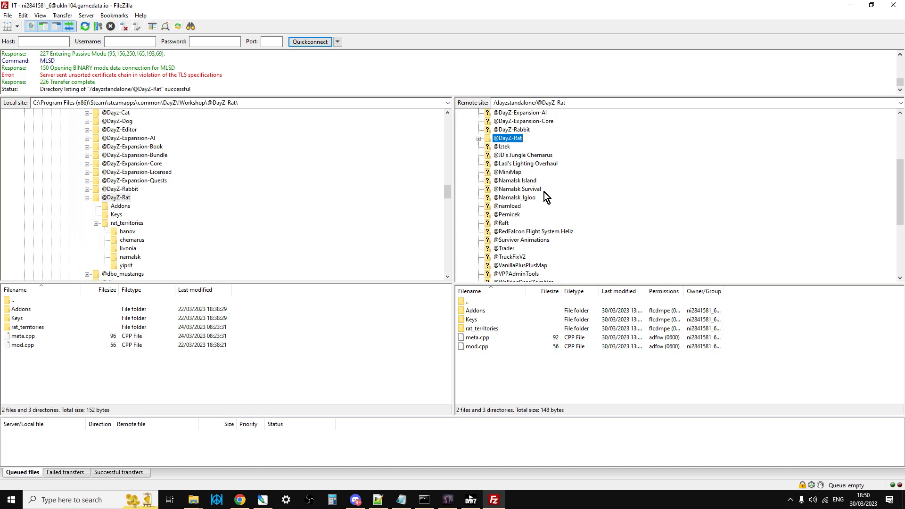
- Open the server's keys folder and the mod's local Keys folder, and show the upload option for Hunterz.bikey without uploading
{"action": "scroll", "coordinate": [543, 193], "scroll_direction": "down", "scroll_amount": 5}
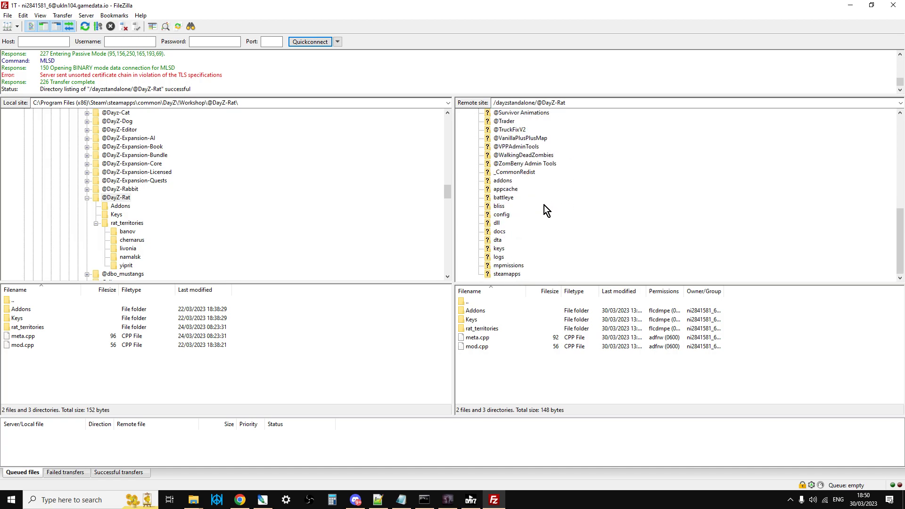
{"action": "left_click", "coordinate": [500, 249]}
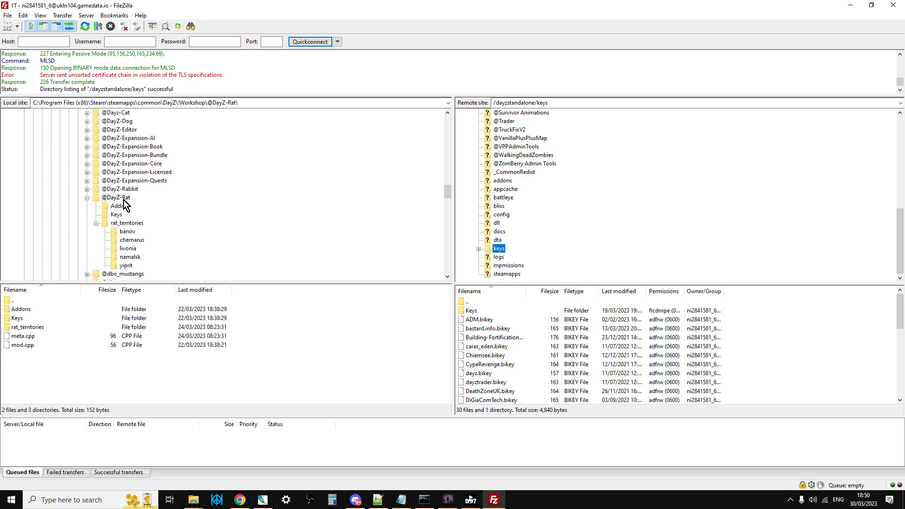
{"action": "left_click", "coordinate": [115, 215]}
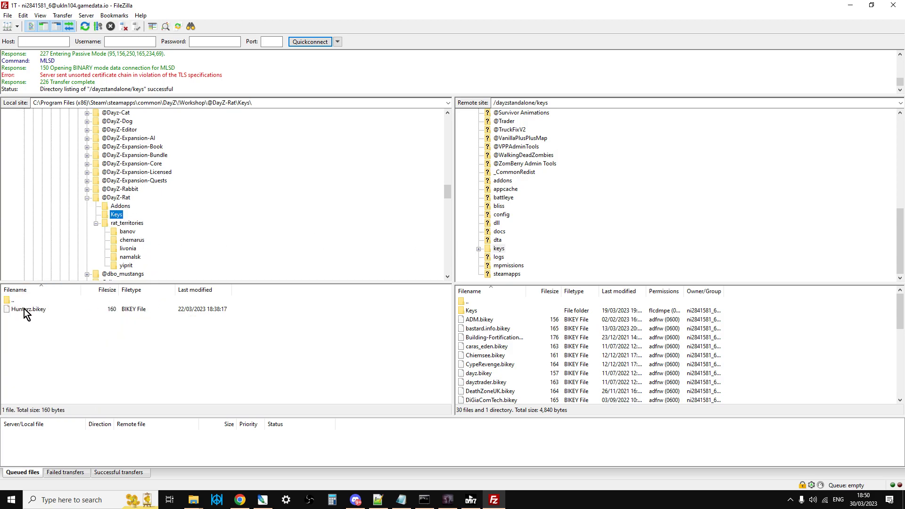
{"action": "left_click", "coordinate": [137, 310]}
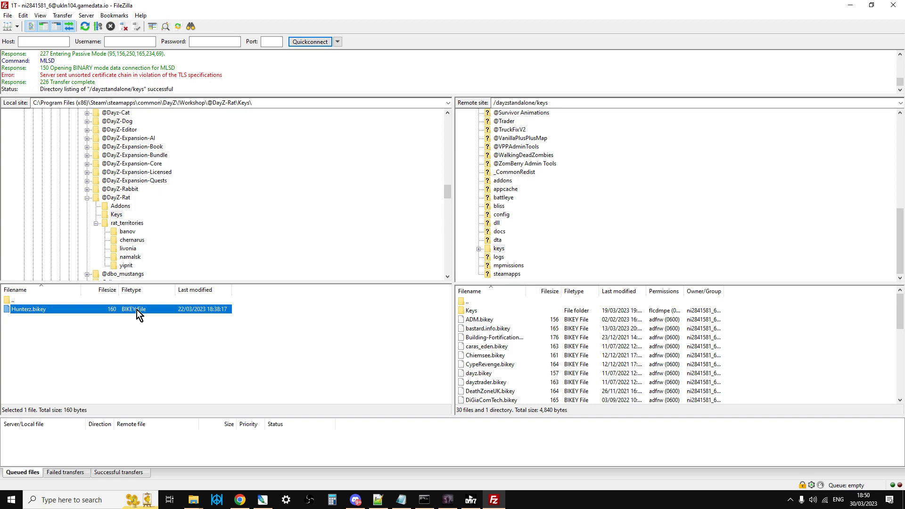
{"action": "right_click", "coordinate": [136, 310]}
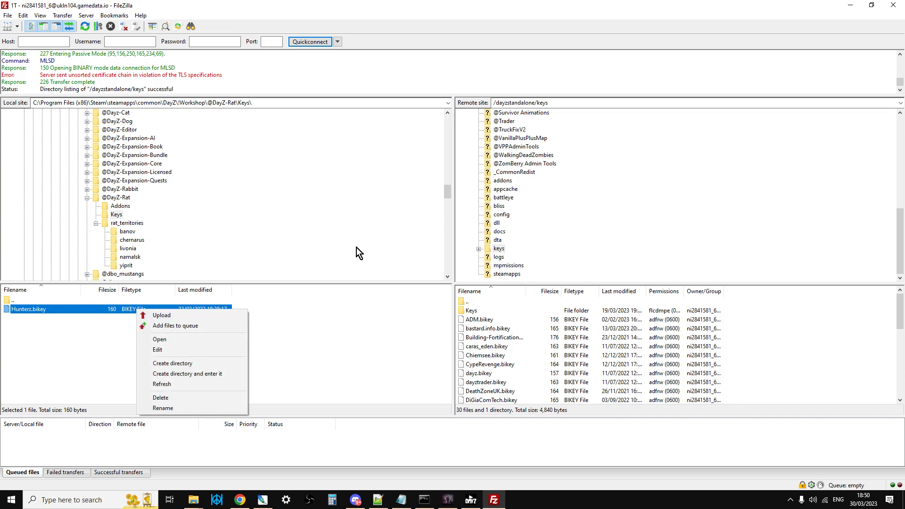
{"action": "left_click", "coordinate": [841, 365]}
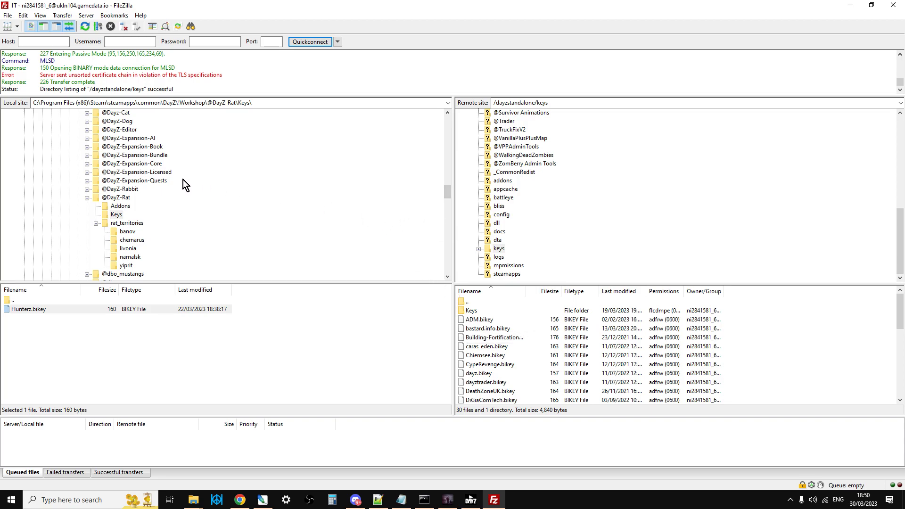
- Open the env folder of the dayzOffline.chernarusplus mission under the server's mpmissions
{"action": "scroll", "coordinate": [184, 181], "scroll_direction": "down", "scroll_amount": 1}
{"action": "left_click", "coordinate": [507, 267]}
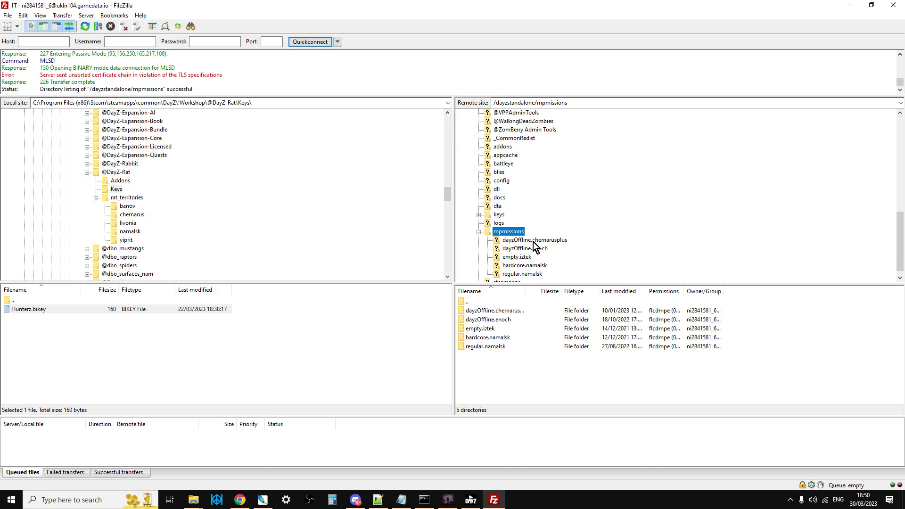
{"action": "left_click", "coordinate": [513, 240]}
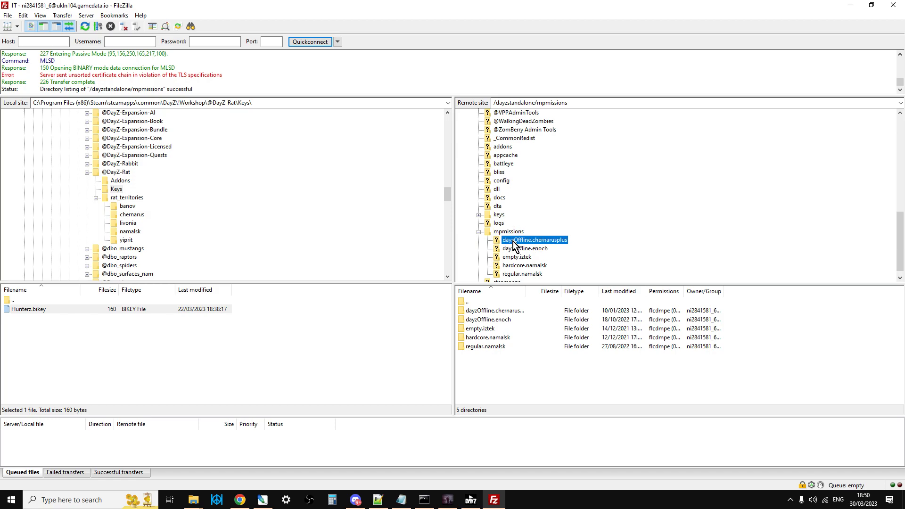
{"action": "scroll", "coordinate": [584, 227], "scroll_direction": "down", "scroll_amount": 1}
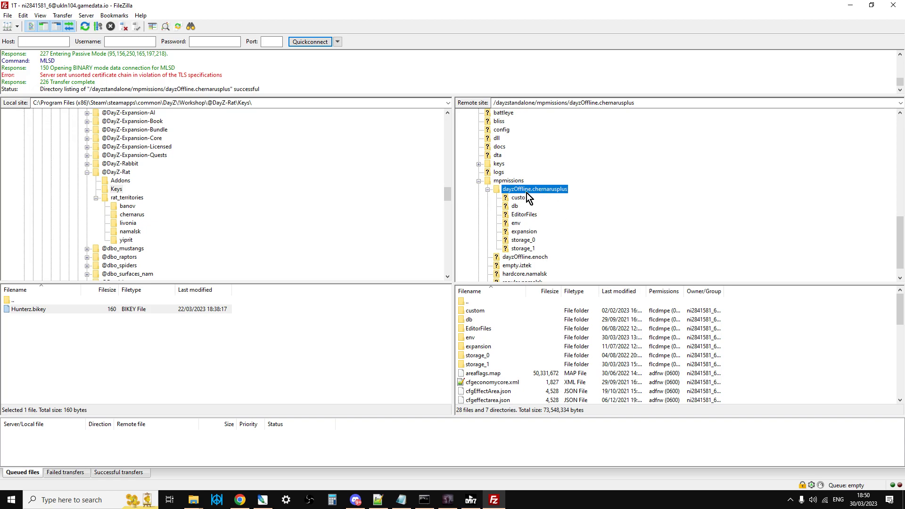
{"action": "scroll", "coordinate": [521, 196], "scroll_direction": "down", "scroll_amount": 1}
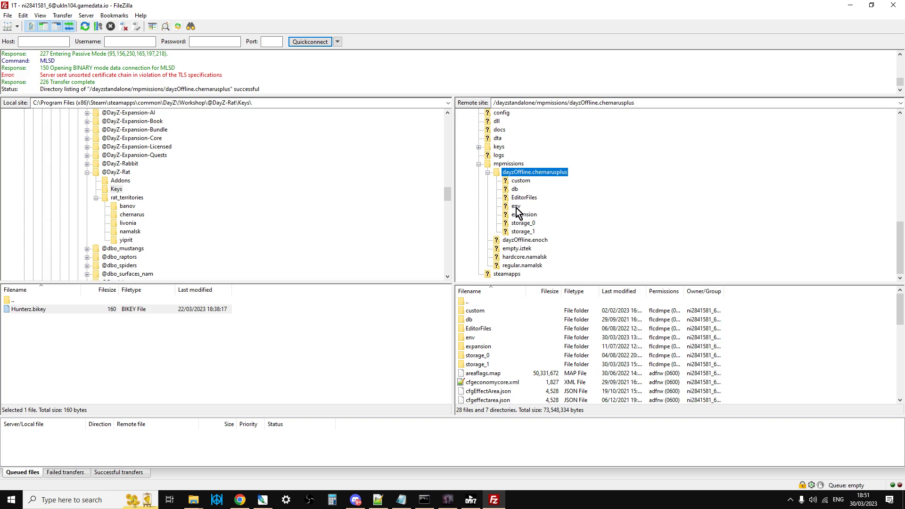
{"action": "left_click", "coordinate": [516, 209]}
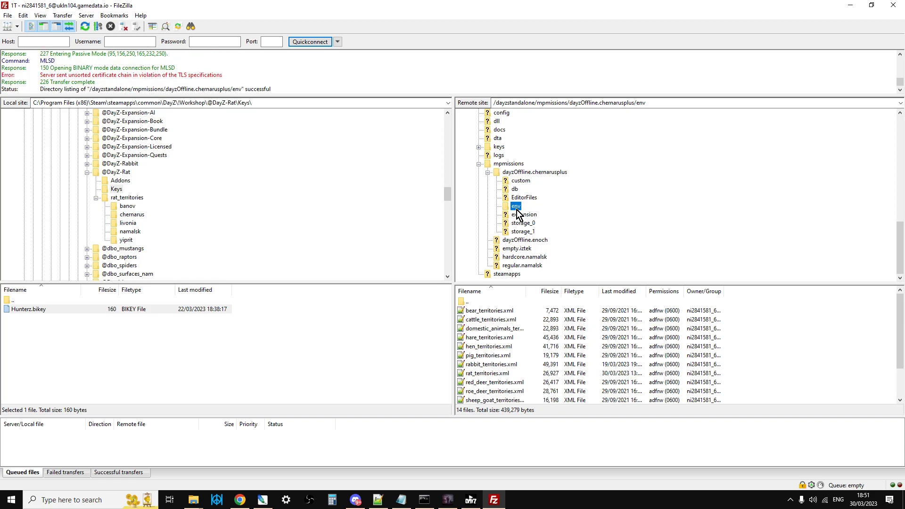
- Open the mod's local chernarus territories folder and locate rat_territories.xml both there and in the server's env folder
{"action": "left_click", "coordinate": [125, 214]}
{"action": "left_click", "coordinate": [39, 309]}
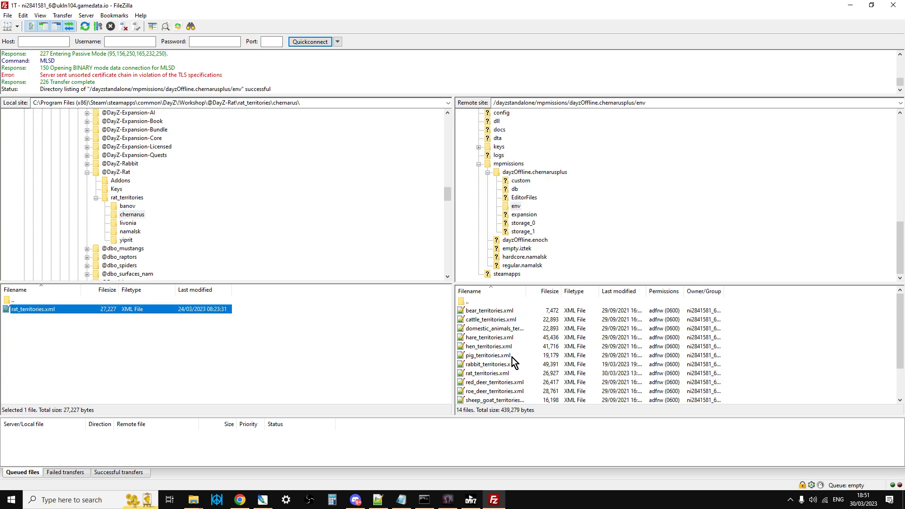
{"action": "right_click", "coordinate": [113, 310]}
{"action": "left_click", "coordinate": [497, 373]}
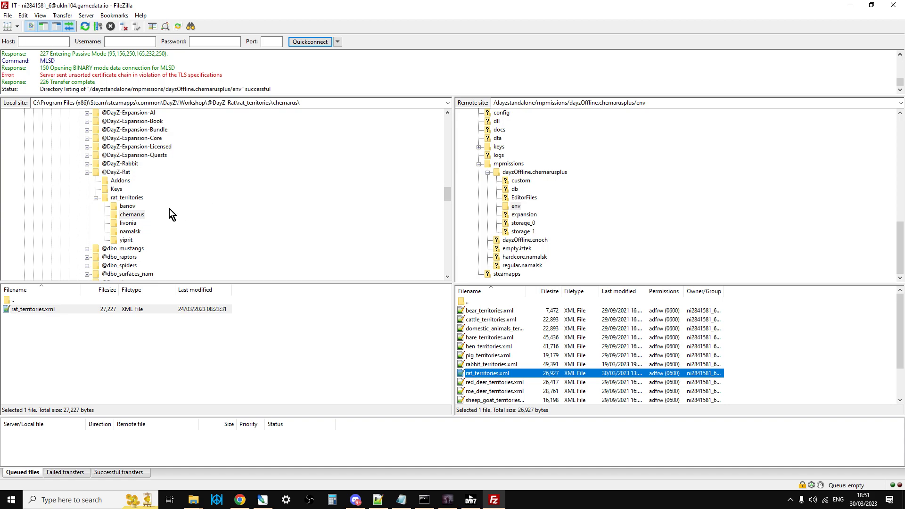
- Switch to the Nitrado web interface in Chrome, open its File Browser and find mpmissions inside the dayzstandalone folder
{"action": "left_click", "coordinate": [240, 499]}
{"action": "scroll", "coordinate": [360, 269], "scroll_direction": "up", "scroll_amount": 4}
{"action": "scroll", "coordinate": [360, 270], "scroll_direction": "up", "scroll_amount": 1}
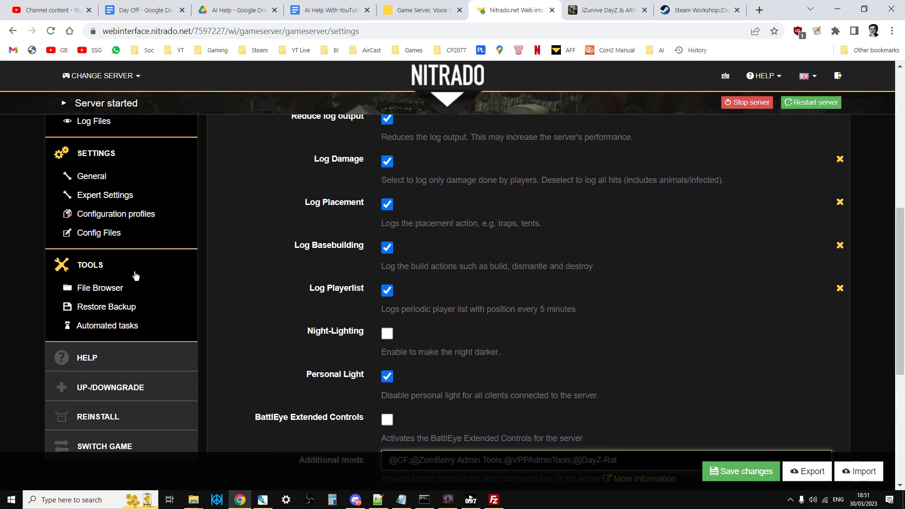
{"action": "left_click", "coordinate": [88, 287]}
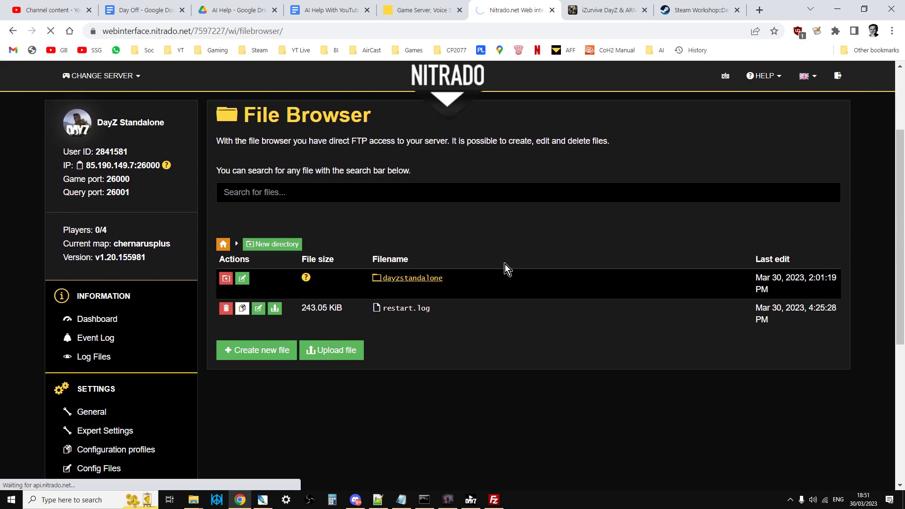
{"action": "scroll", "coordinate": [496, 270], "scroll_direction": "down", "scroll_amount": 6}
{"action": "scroll", "coordinate": [489, 272], "scroll_direction": "down", "scroll_amount": 18}
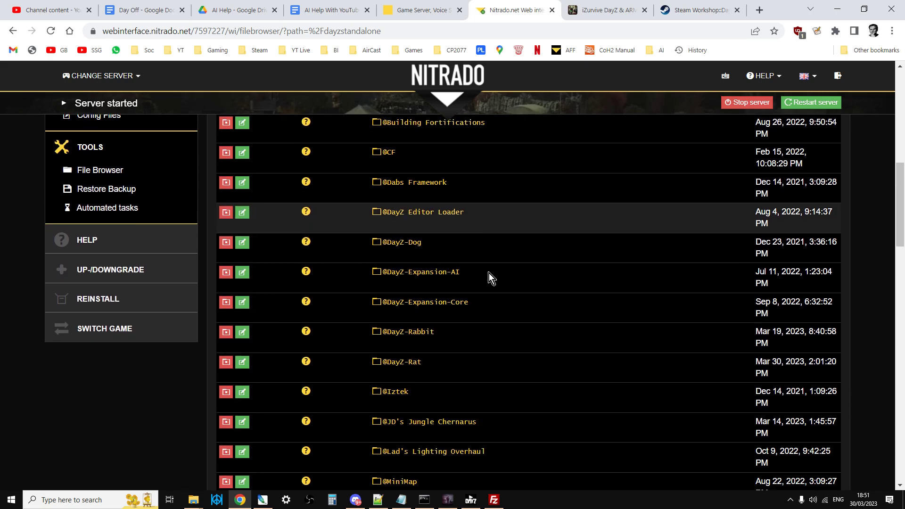
{"action": "scroll", "coordinate": [487, 275], "scroll_direction": "down", "scroll_amount": 6}
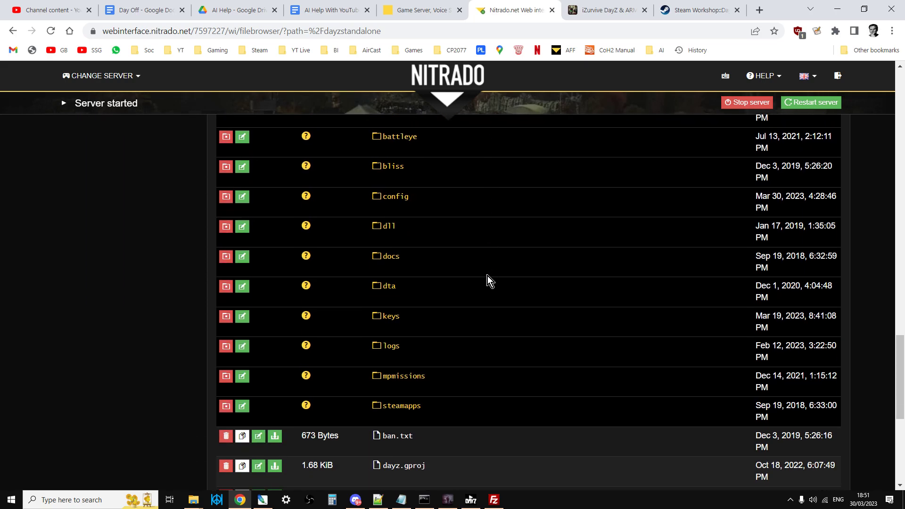
- Open the dayzOffline.chernarusplus mission folder under mpmissions and locate cfgenvironment.xml in its file list
{"action": "left_click", "coordinate": [404, 318]}
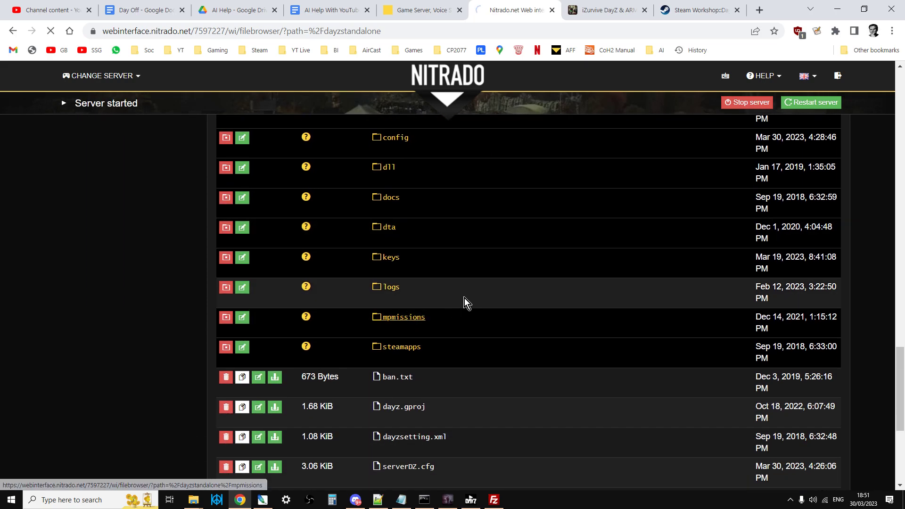
{"action": "scroll", "coordinate": [465, 302], "scroll_direction": "down", "scroll_amount": 4}
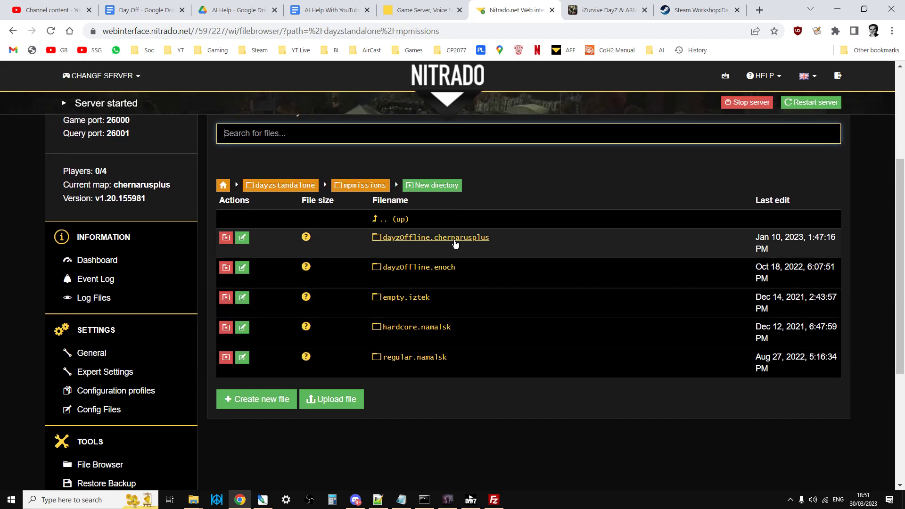
{"action": "left_click", "coordinate": [455, 243]}
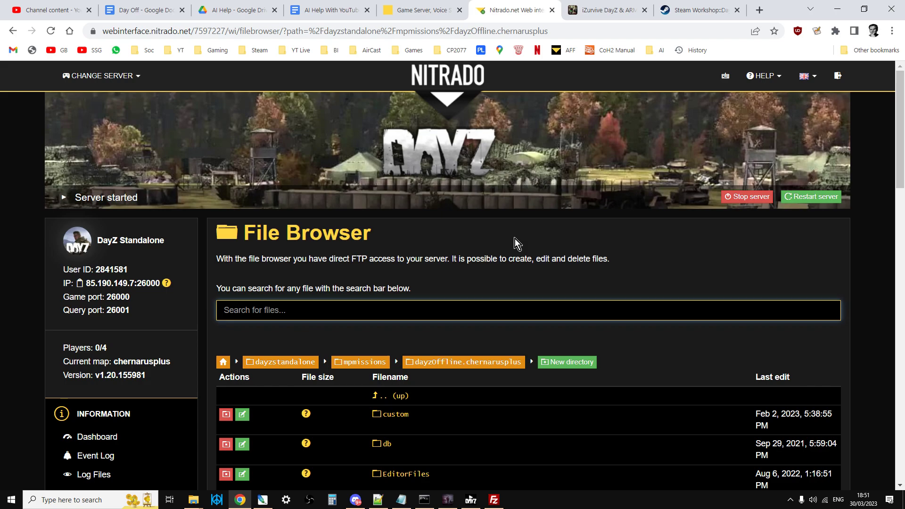
{"action": "scroll", "coordinate": [514, 238], "scroll_direction": "down", "scroll_amount": 5}
{"action": "scroll", "coordinate": [512, 239], "scroll_direction": "down", "scroll_amount": 1}
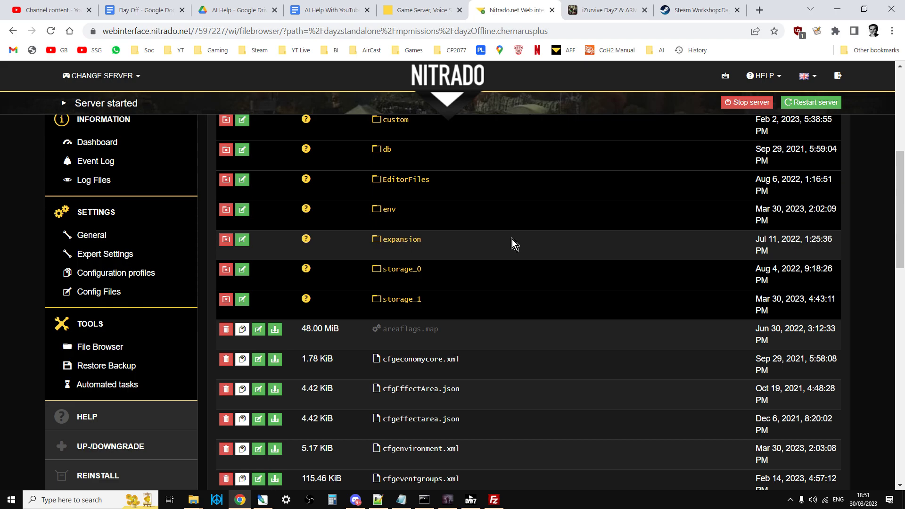
{"action": "scroll", "coordinate": [485, 314], "scroll_direction": "down", "scroll_amount": 2}
{"action": "scroll", "coordinate": [484, 314], "scroll_direction": "down", "scroll_amount": 2}
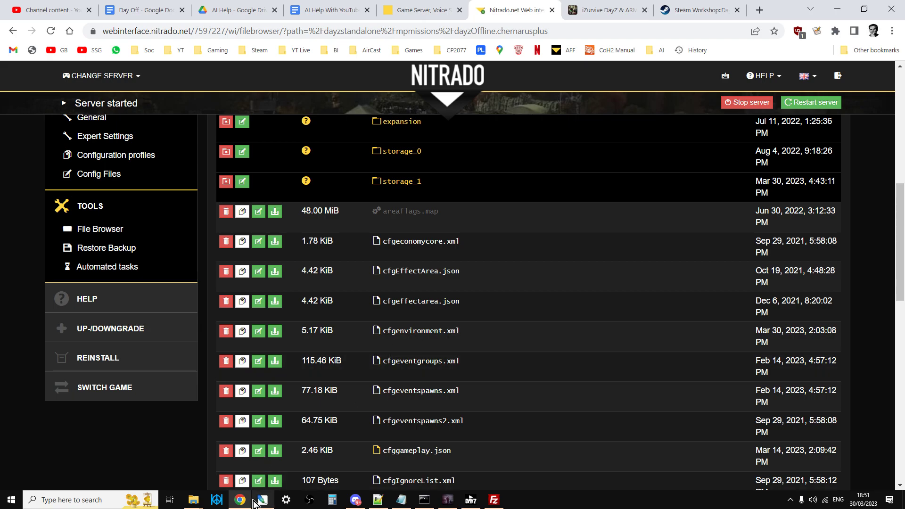
{"action": "left_click", "coordinate": [198, 503]}
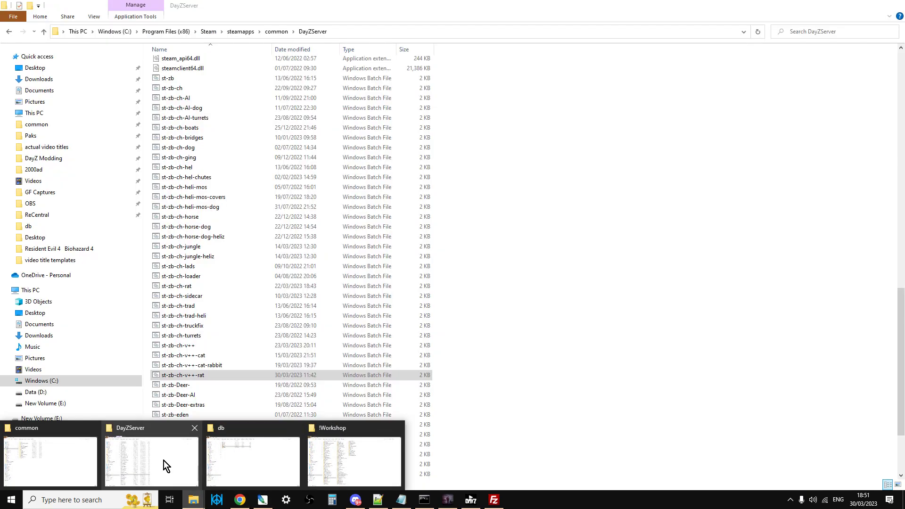
{"action": "left_click", "coordinate": [163, 460]}
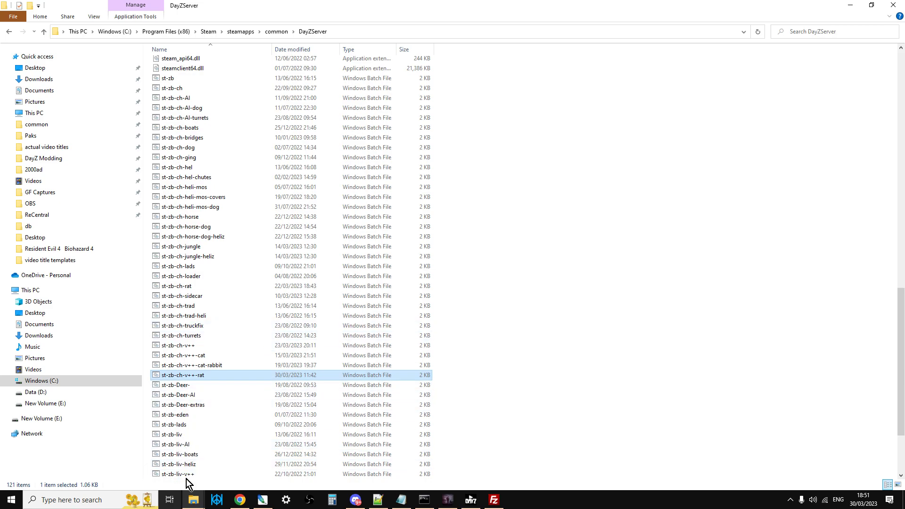
{"action": "left_click", "coordinate": [42, 30]}
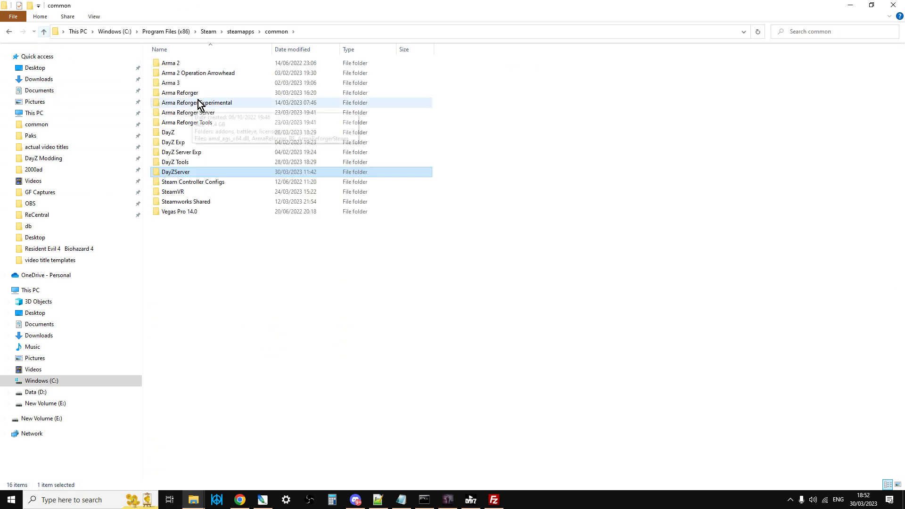
{"action": "double_click", "coordinate": [197, 135]}
{"action": "double_click", "coordinate": [179, 63]}
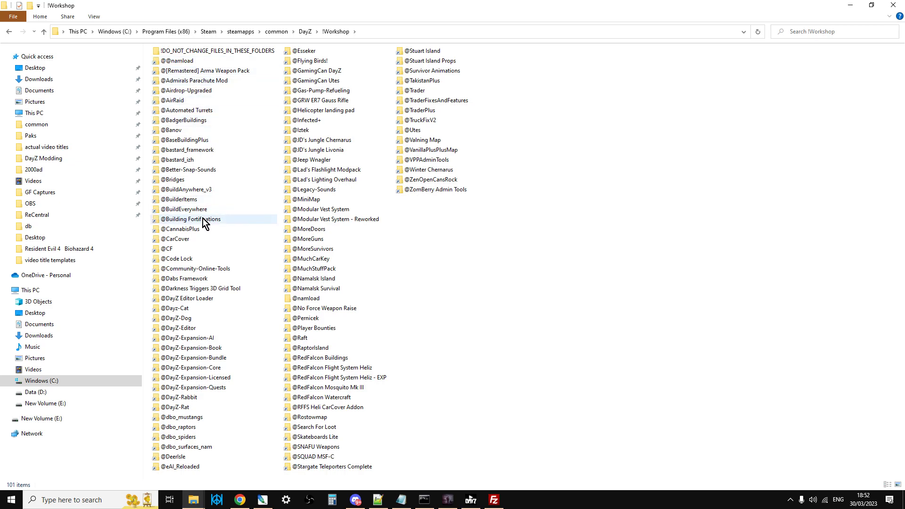
{"action": "double_click", "coordinate": [180, 408]}
{"action": "double_click", "coordinate": [172, 84]}
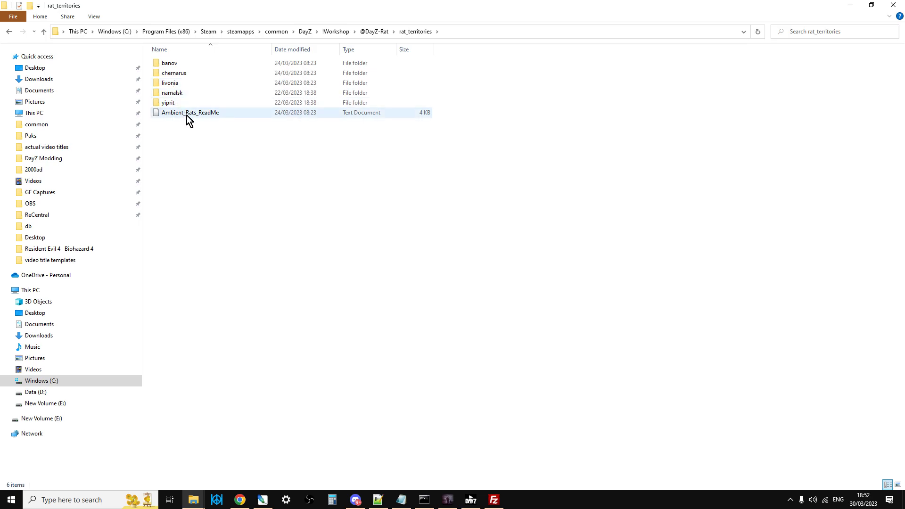
{"action": "right_click", "coordinate": [186, 115]}
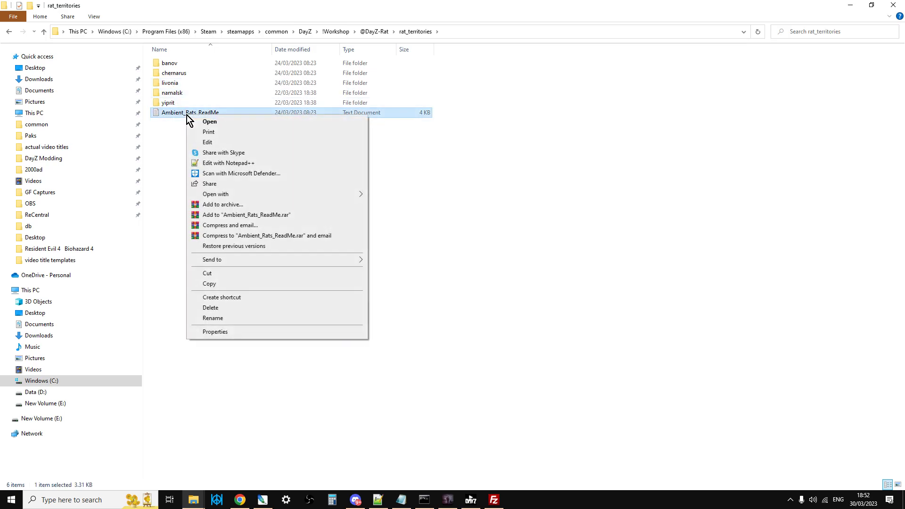
{"action": "left_click", "coordinate": [228, 163]}
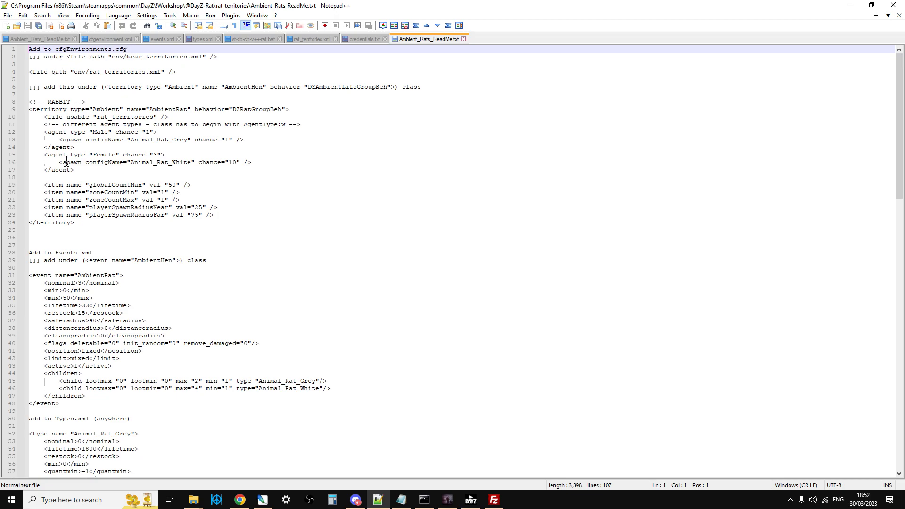
- Review the readme's rat_territories line and AmbientRat territory block, the Events.xml entry and the Types.xml entries
{"action": "left_click_drag", "start_coordinate": [29, 72], "coordinate": [182, 72]}
{"action": "left_click_drag", "start_coordinate": [86, 221], "coordinate": [29, 112]}
{"action": "scroll", "coordinate": [103, 194], "scroll_direction": "down", "scroll_amount": 2}
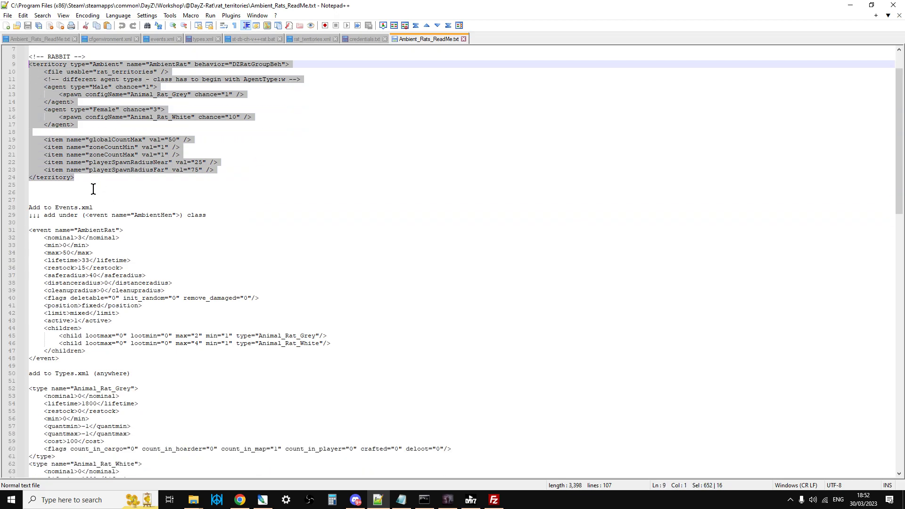
{"action": "left_click", "coordinate": [29, 229]}
{"action": "left_click_drag", "start_coordinate": [30, 228], "coordinate": [135, 360]}
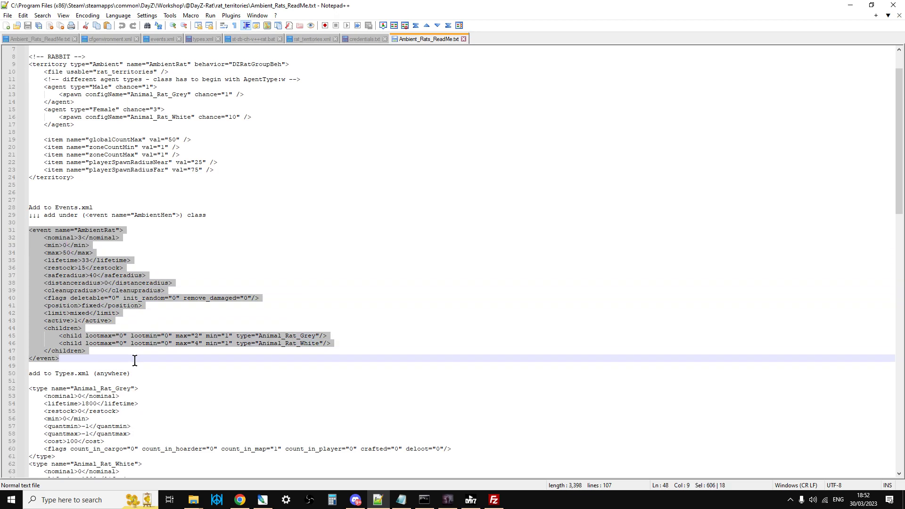
{"action": "scroll", "coordinate": [134, 361], "scroll_direction": "down", "scroll_amount": 3}
{"action": "left_click_drag", "start_coordinate": [32, 321], "coordinate": [137, 368]}
{"action": "scroll", "coordinate": [94, 360], "scroll_direction": "down", "scroll_amount": 6}
{"action": "scroll", "coordinate": [102, 395], "scroll_direction": "down", "scroll_amount": 9}
{"action": "scroll", "coordinate": [197, 273], "scroll_direction": "up", "scroll_amount": 20}
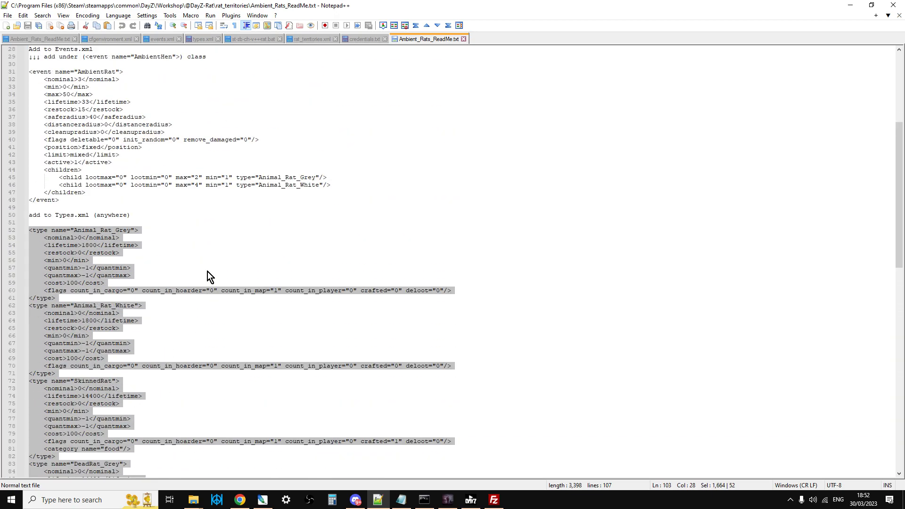
{"action": "left_click", "coordinate": [328, 130]}
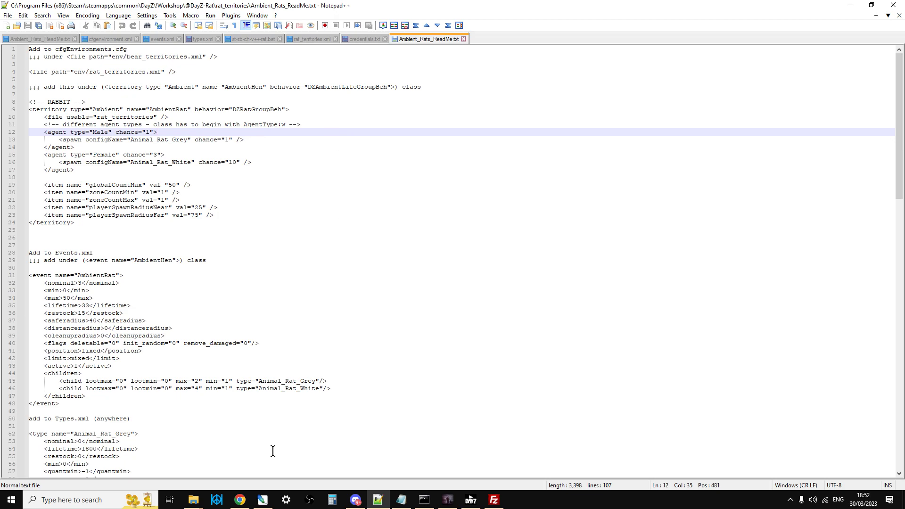
- Return to Nitrado's File Browser in Chrome and look over the folders and files of the Chernarus mission
{"action": "left_click", "coordinate": [240, 499]}
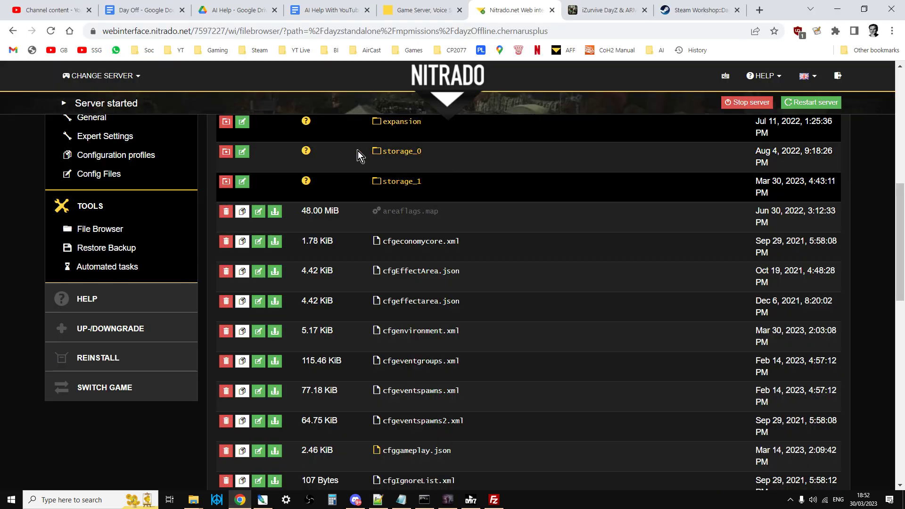
{"action": "scroll", "coordinate": [454, 312], "scroll_direction": "up", "scroll_amount": 5}
{"action": "scroll", "coordinate": [454, 312], "scroll_direction": "down", "scroll_amount": 3}
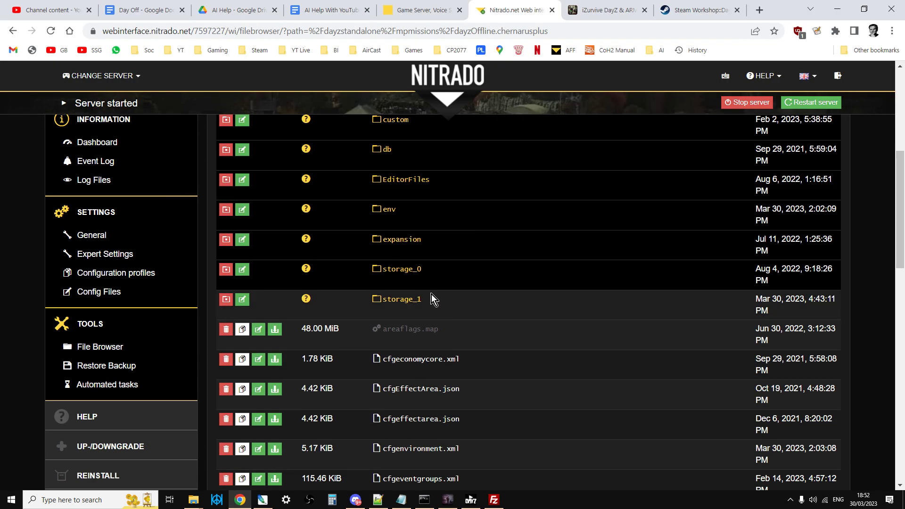
- Switch to FileZilla and open cfgenvironment.xml from the server's dayzOffline.chernarusplus folder for editing
{"action": "left_click", "coordinate": [493, 500]}
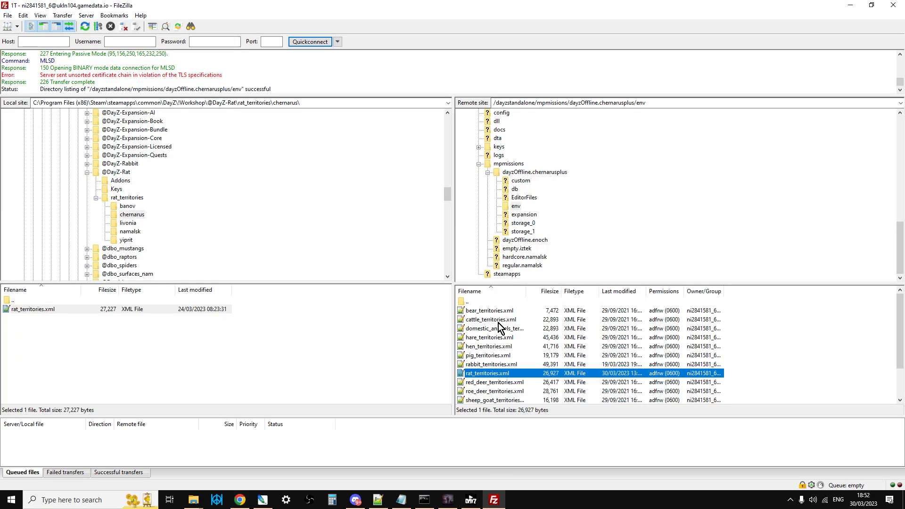
{"action": "left_click", "coordinate": [515, 175]}
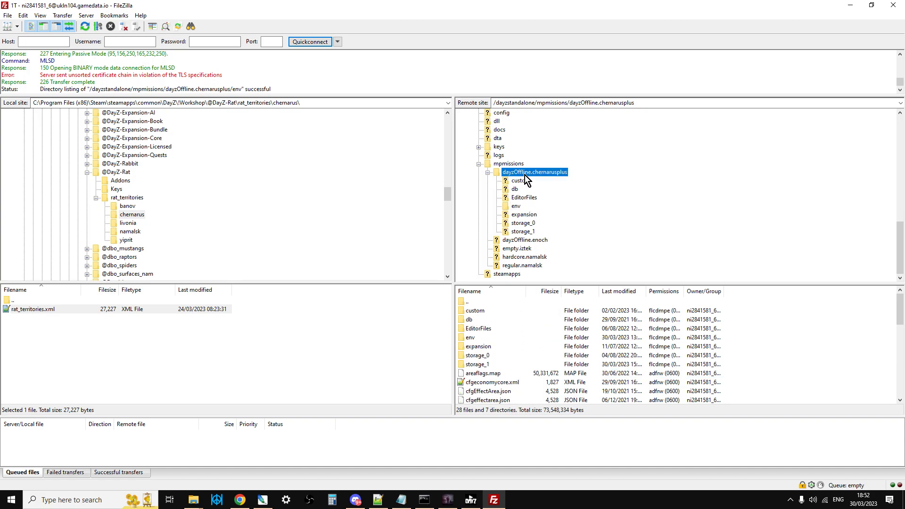
{"action": "scroll", "coordinate": [524, 338], "scroll_direction": "down", "scroll_amount": 1}
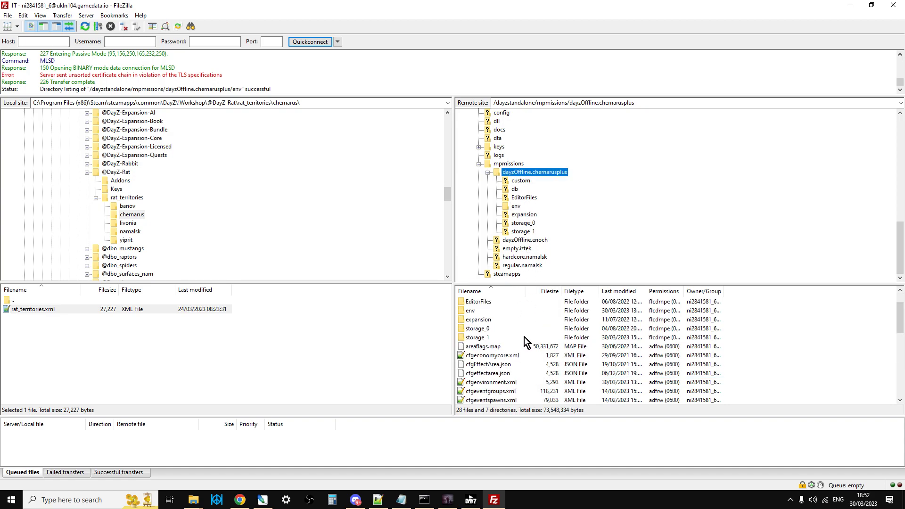
{"action": "scroll", "coordinate": [524, 337], "scroll_direction": "down", "scroll_amount": 1}
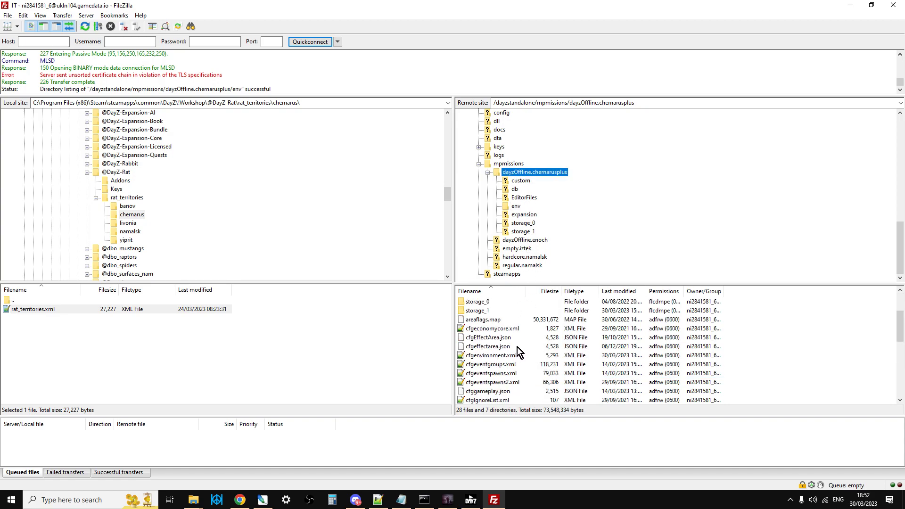
{"action": "right_click", "coordinate": [486, 356]}
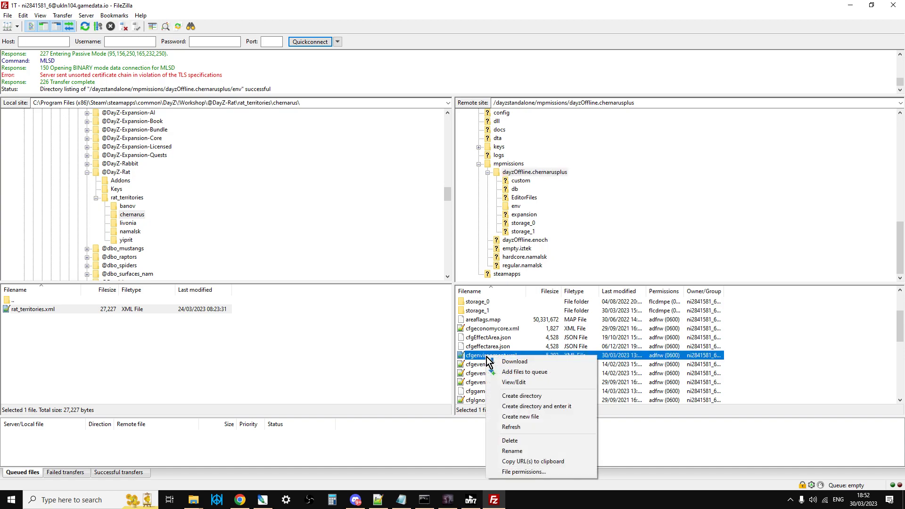
{"action": "left_click", "coordinate": [518, 382]}
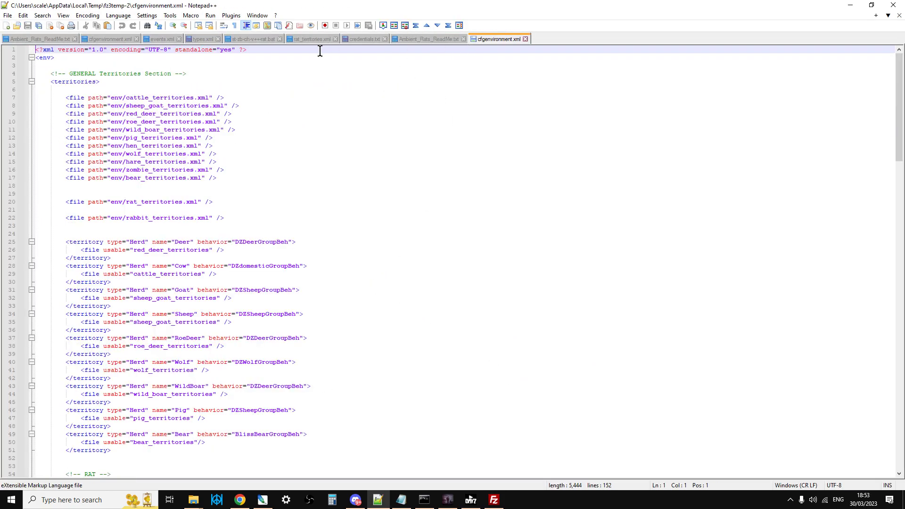
- Copy the env/rat_territories.xml file path line from the readme and paste it over the matching line below bear_territories in cfgenvironment.xml
{"action": "left_click", "coordinate": [408, 37]}
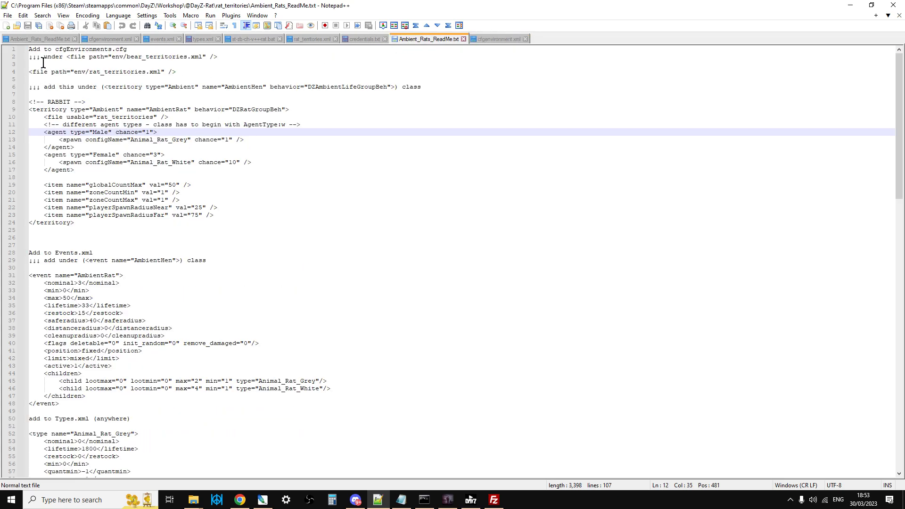
{"action": "left_click_drag", "start_coordinate": [29, 72], "coordinate": [176, 72]}
{"action": "right_click", "coordinate": [155, 73]}
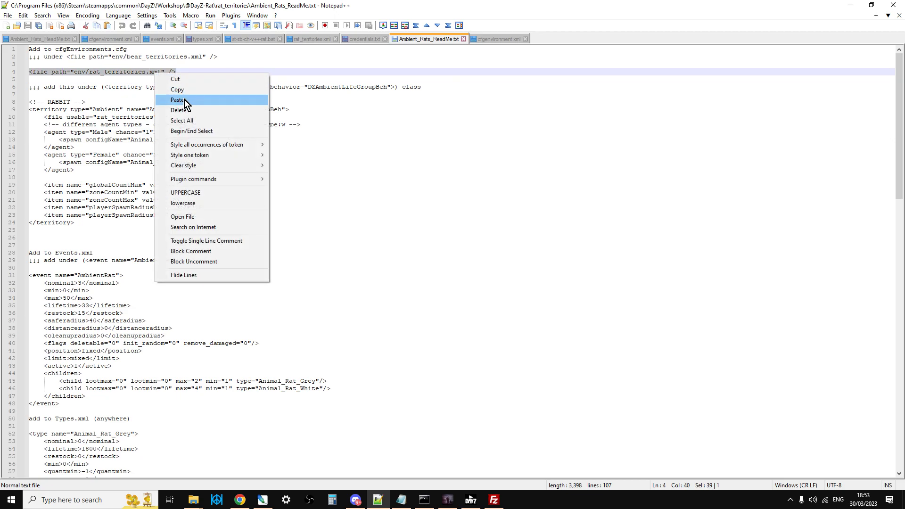
{"action": "left_click", "coordinate": [187, 92]}
{"action": "left_click", "coordinate": [502, 40]}
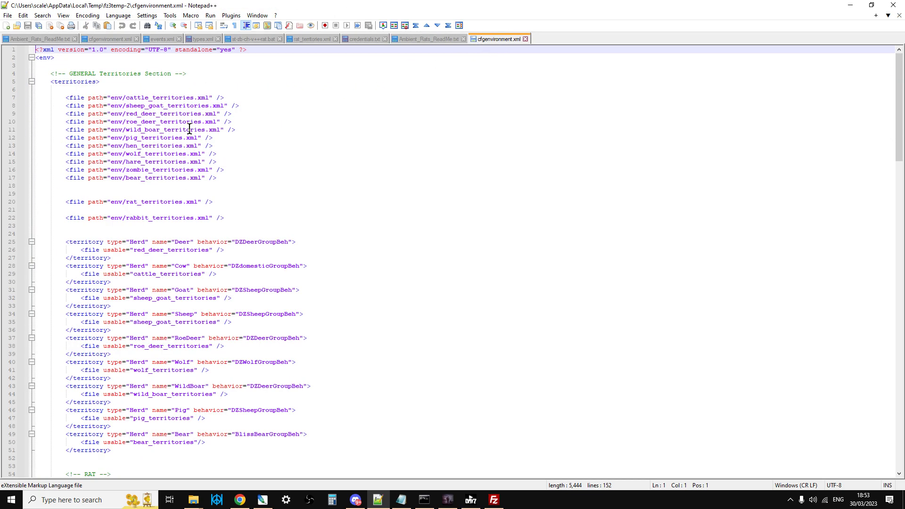
{"action": "left_click_drag", "start_coordinate": [238, 201], "coordinate": [66, 202]}
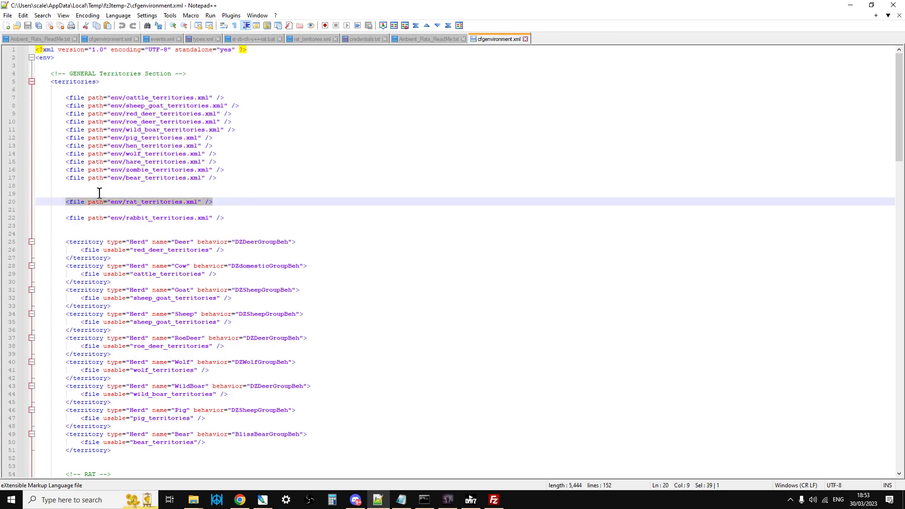
{"action": "right_click", "coordinate": [134, 201]}
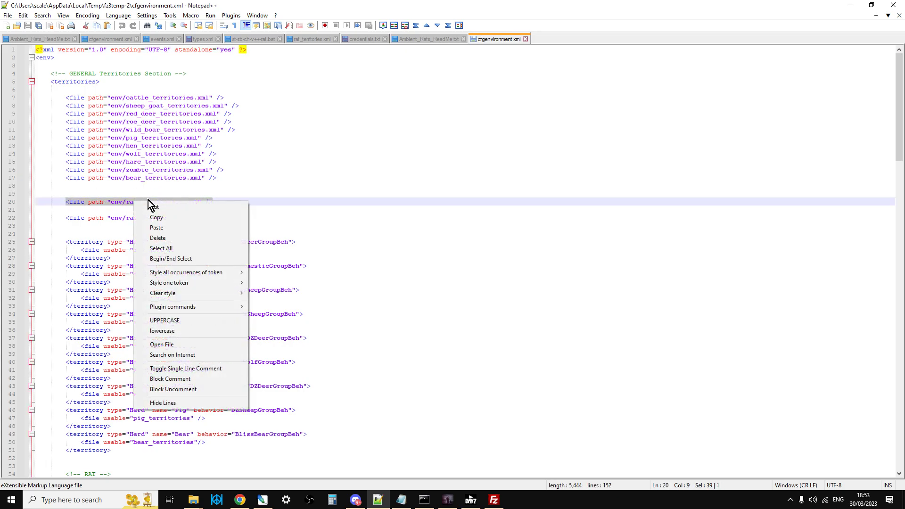
{"action": "left_click", "coordinate": [165, 228]}
- Copy the whole AmbientRat territory block from the Ambient_Rats_ReadMe.txt file
{"action": "left_click", "coordinate": [426, 39]}
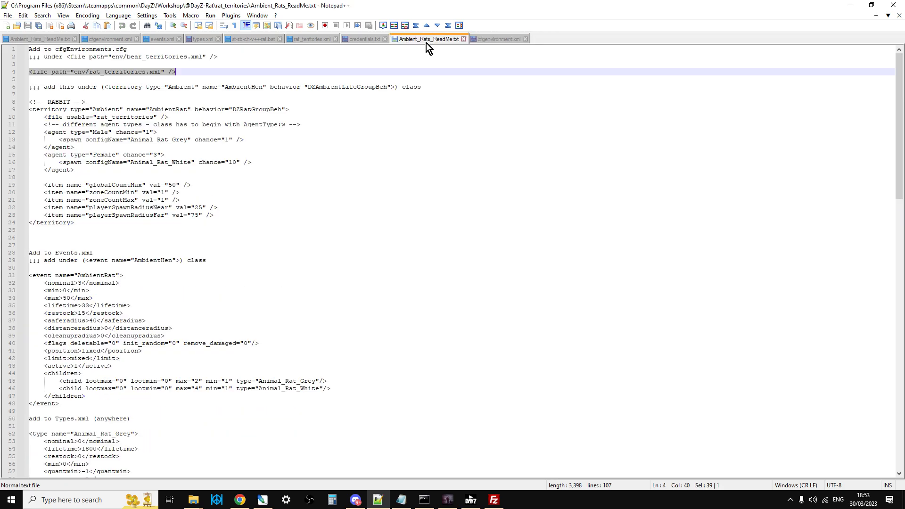
{"action": "scroll", "coordinate": [191, 219], "scroll_direction": "down", "scroll_amount": 2}
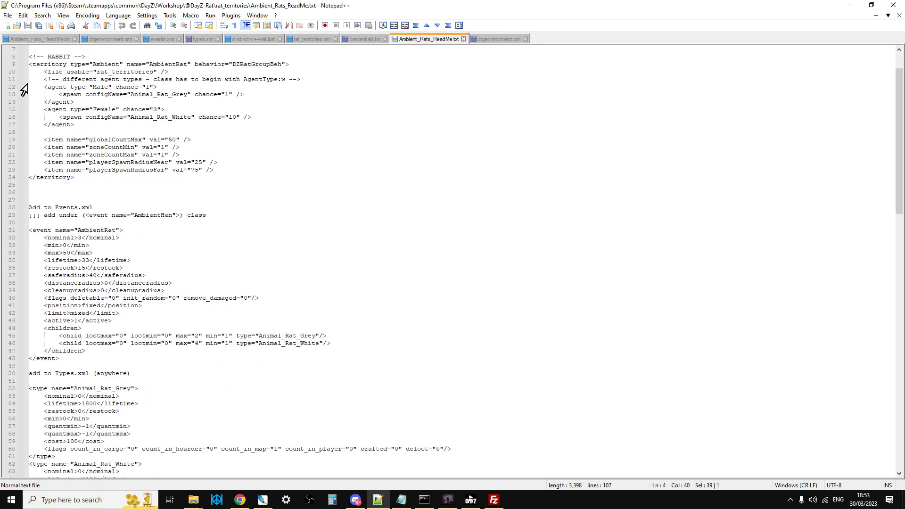
{"action": "scroll", "coordinate": [61, 101], "scroll_direction": "up", "scroll_amount": 2}
{"action": "left_click_drag", "start_coordinate": [29, 109], "coordinate": [154, 223]}
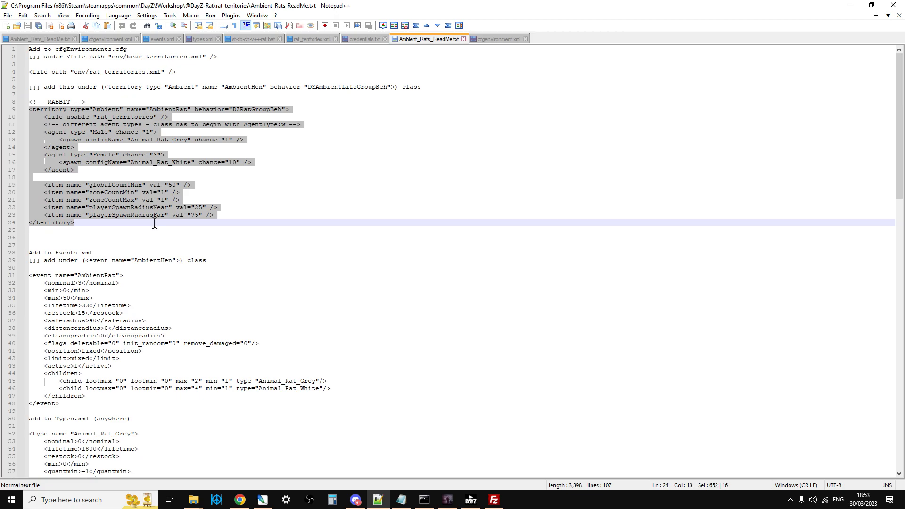
{"action": "right_click", "coordinate": [118, 160]}
{"action": "left_click", "coordinate": [157, 179]}
- Paste the copied block over the existing AmbientRat territory block, below the Bear territory and RAT comment in cfgenvironment.xml
{"action": "left_click", "coordinate": [491, 37]}
{"action": "scroll", "coordinate": [224, 198], "scroll_direction": "down", "scroll_amount": 7}
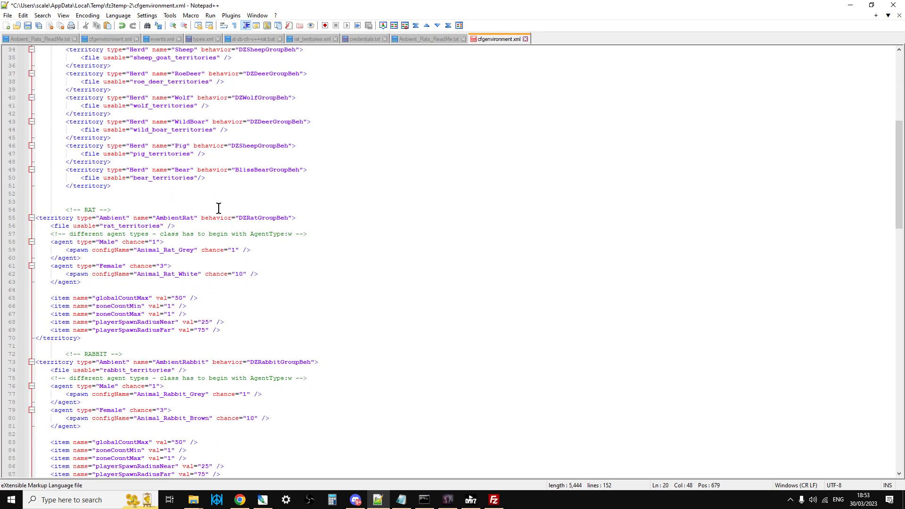
{"action": "left_click_drag", "start_coordinate": [64, 170], "coordinate": [118, 187]}
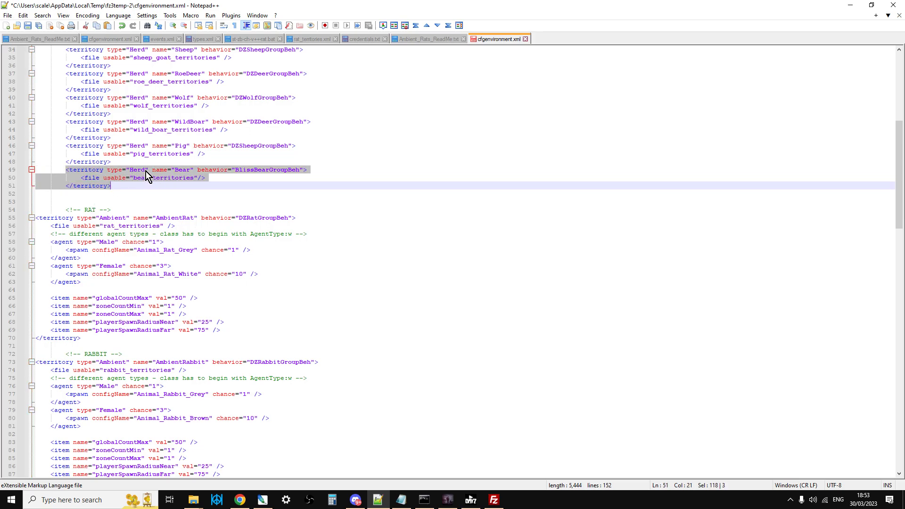
{"action": "left_click", "coordinate": [138, 186]}
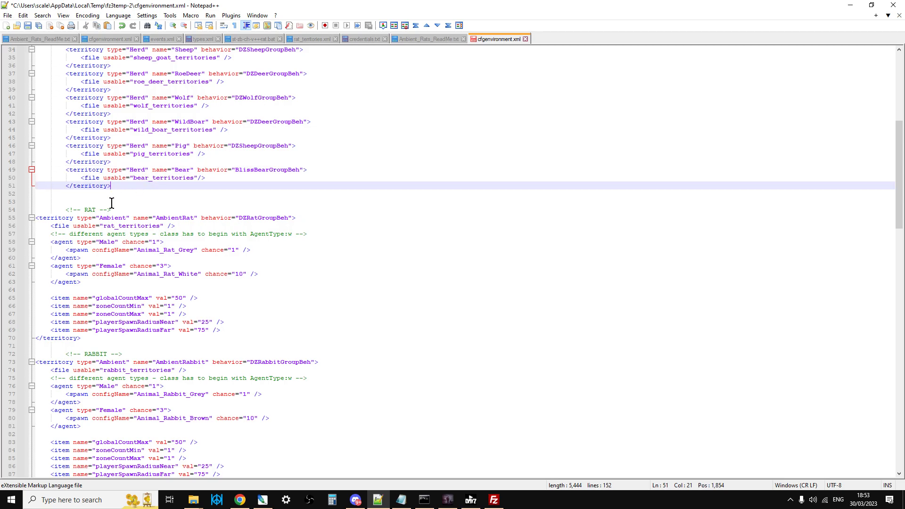
{"action": "left_click_drag", "start_coordinate": [37, 218], "coordinate": [231, 338]}
{"action": "right_click", "coordinate": [151, 250]}
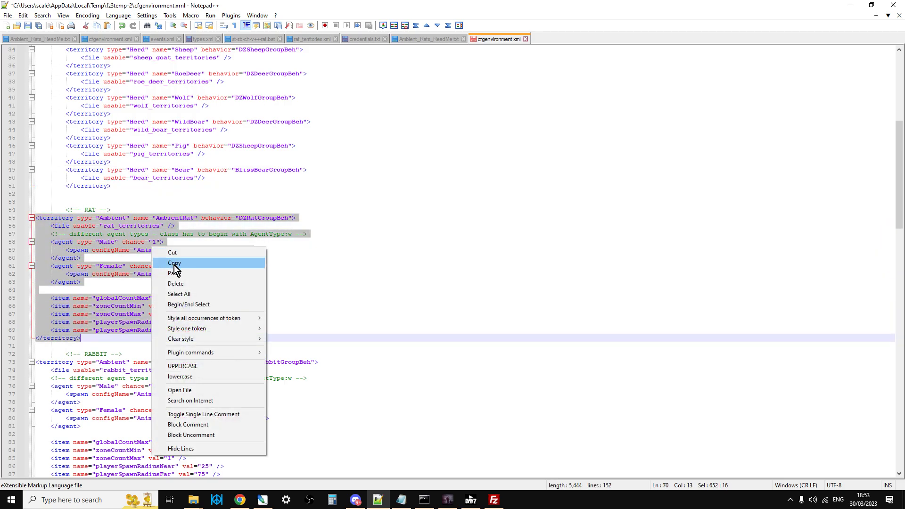
{"action": "left_click", "coordinate": [178, 272]}
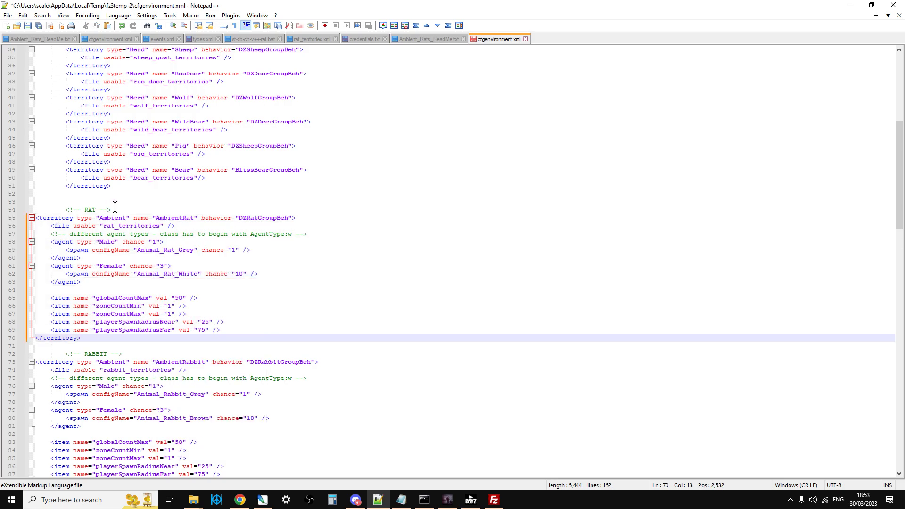
{"action": "left_click_drag", "start_coordinate": [112, 209], "coordinate": [60, 209]}
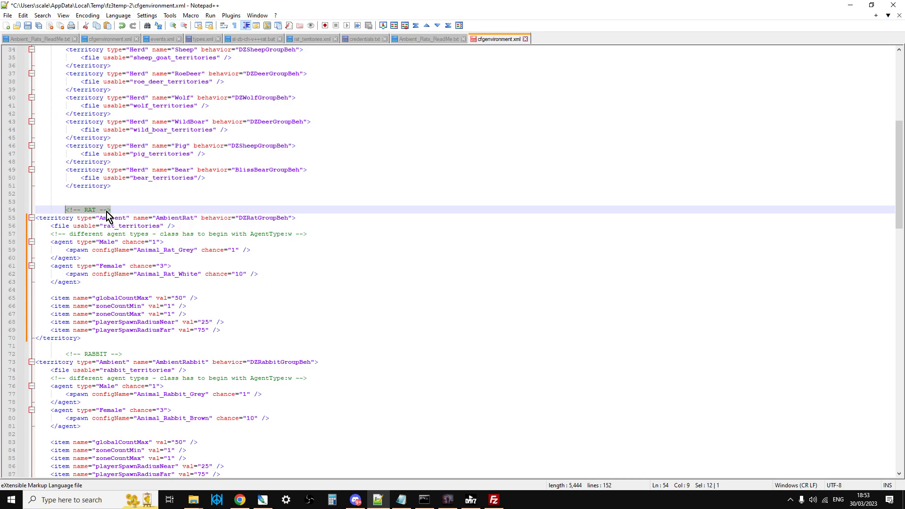
{"action": "left_click", "coordinate": [124, 208]}
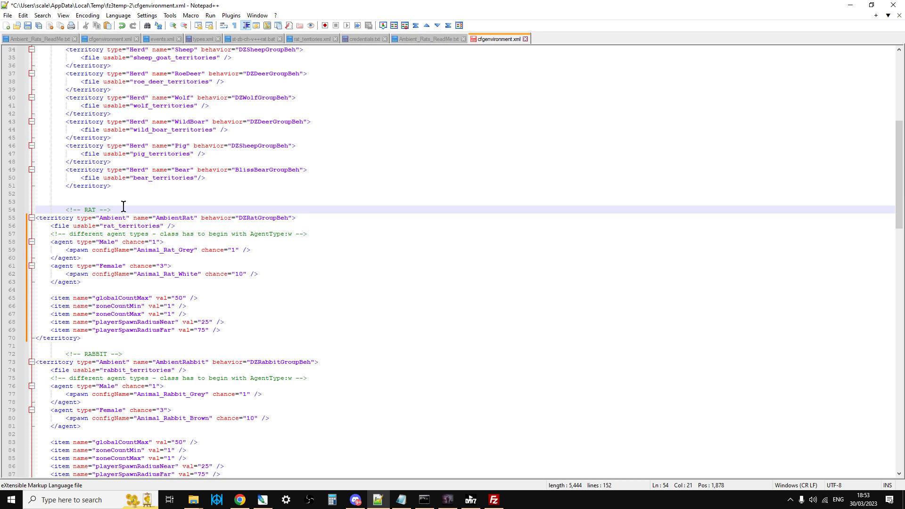
{"action": "left_click_drag", "start_coordinate": [112, 209], "coordinate": [62, 209]}
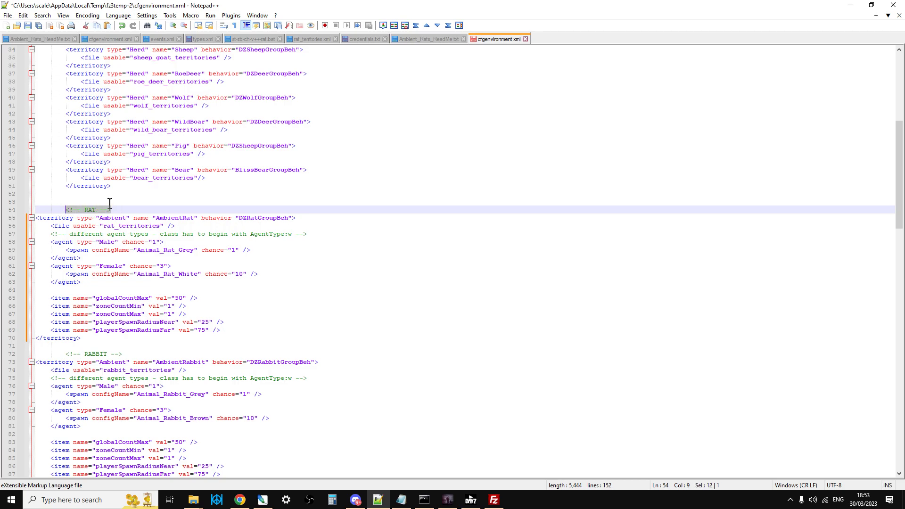
{"action": "left_click", "coordinate": [157, 209]}
- Save cfgenvironment.xml, switch to FileZilla and upload the changed file back to the server
{"action": "left_click", "coordinate": [26, 26]}
{"action": "left_click", "coordinate": [494, 500]}
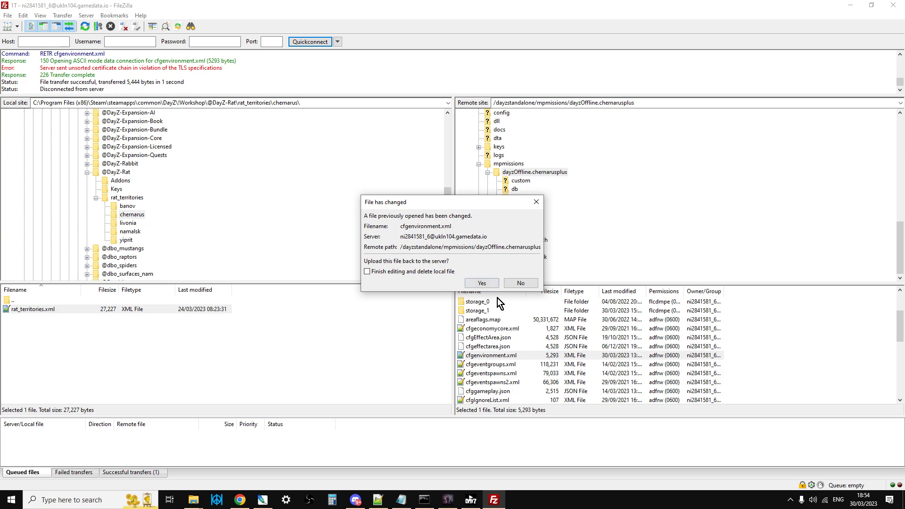
{"action": "left_click", "coordinate": [481, 283]}
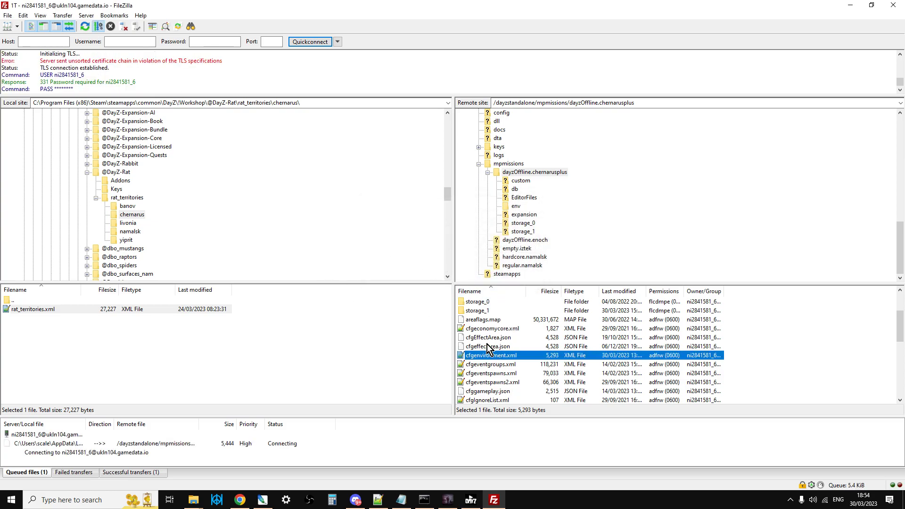
- Open events.xml from the db folder of the server's dayzOffline.chernarusplus mission for editing
{"action": "scroll", "coordinate": [512, 374], "scroll_direction": "up", "scroll_amount": 2}
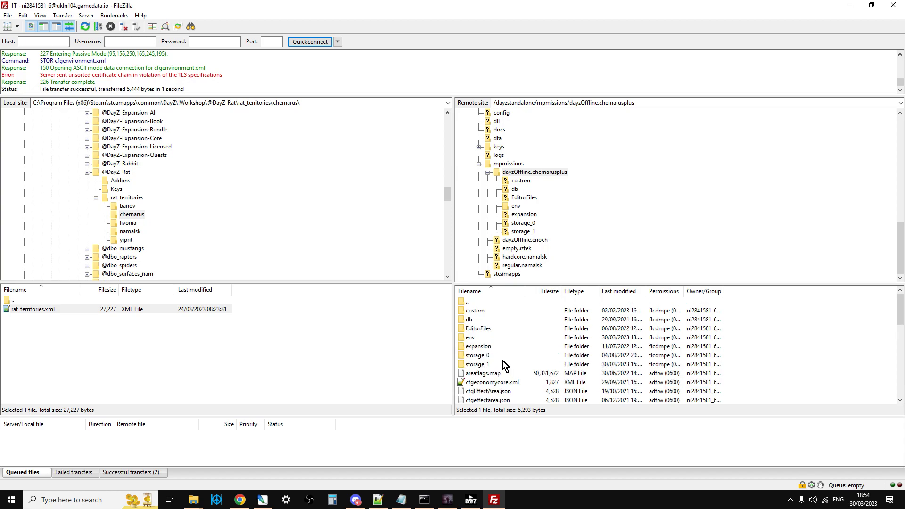
{"action": "double_click", "coordinate": [474, 320]}
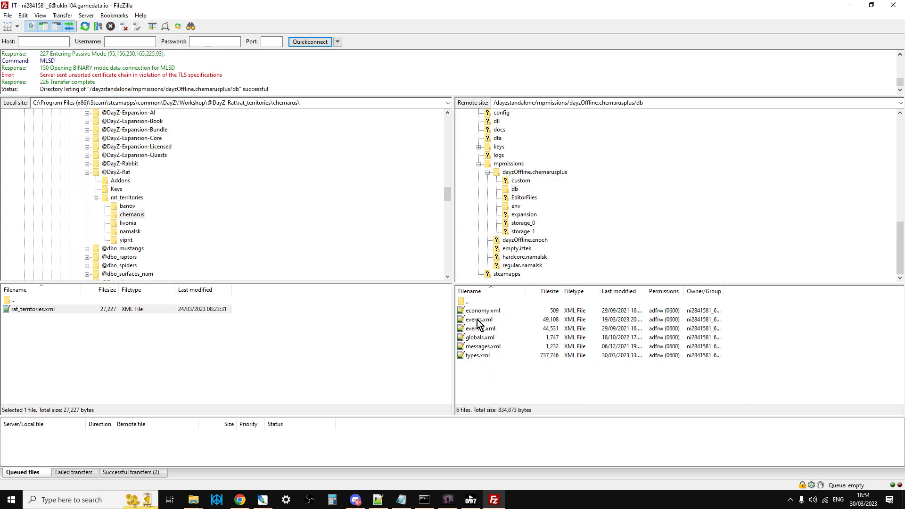
{"action": "right_click", "coordinate": [477, 319]}
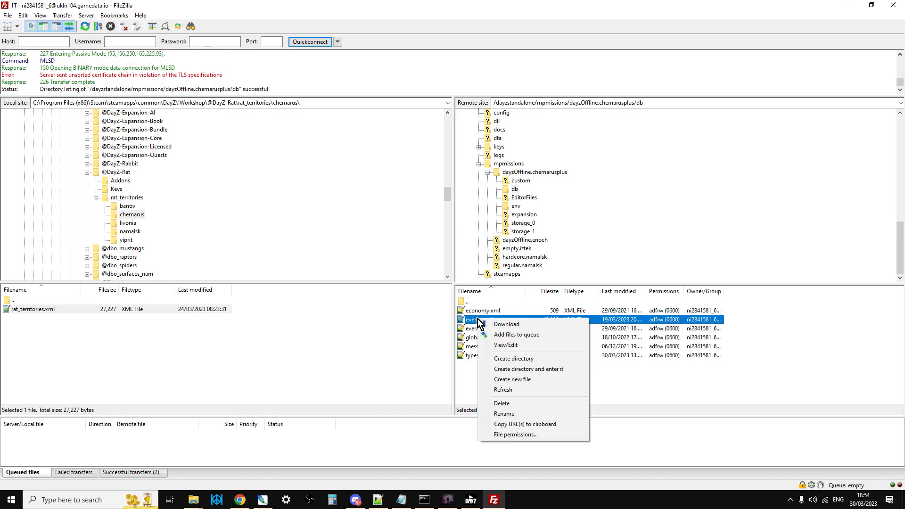
{"action": "left_click", "coordinate": [517, 345]}
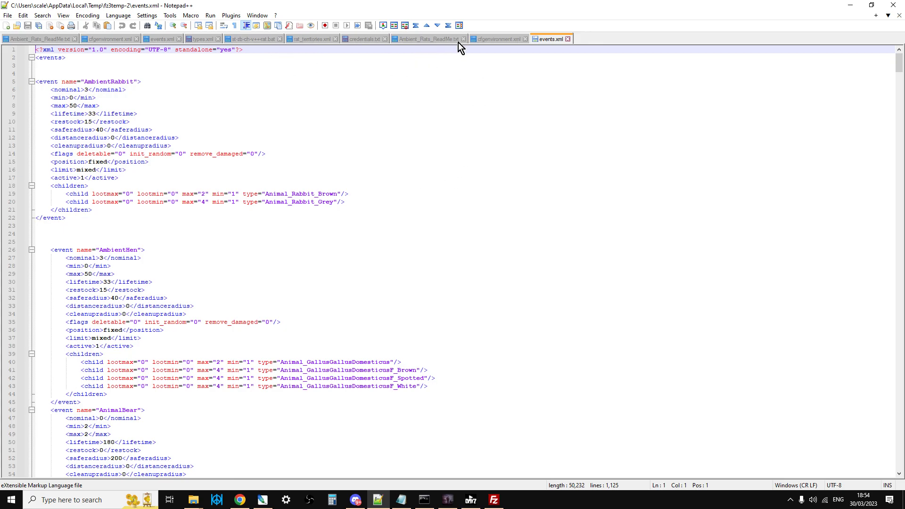
- Copy the complete AmbientRat event block from the Events.xml section of the readme
{"action": "left_click", "coordinate": [429, 39]}
{"action": "left_click", "coordinate": [142, 222]}
{"action": "scroll", "coordinate": [125, 239], "scroll_direction": "down", "scroll_amount": 3}
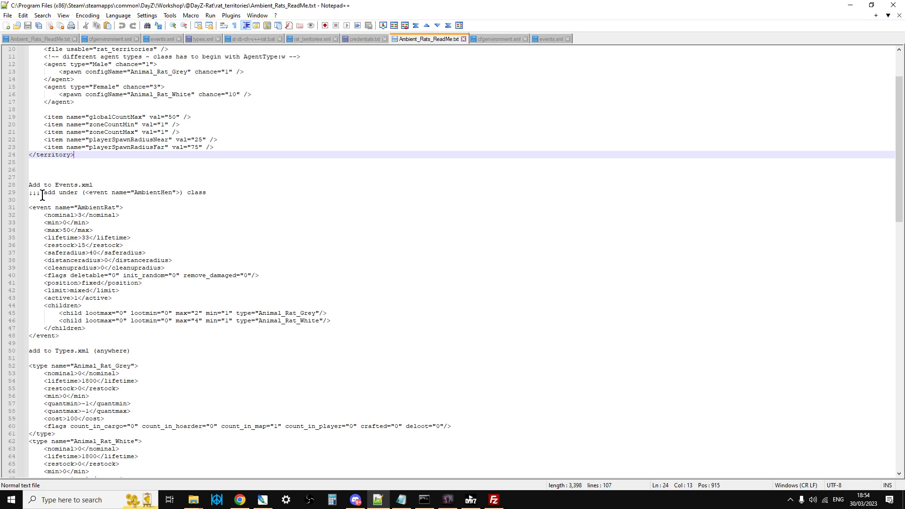
{"action": "left_click_drag", "start_coordinate": [29, 208], "coordinate": [59, 336]}
{"action": "right_click", "coordinate": [105, 278]}
{"action": "left_click", "coordinate": [139, 295]}
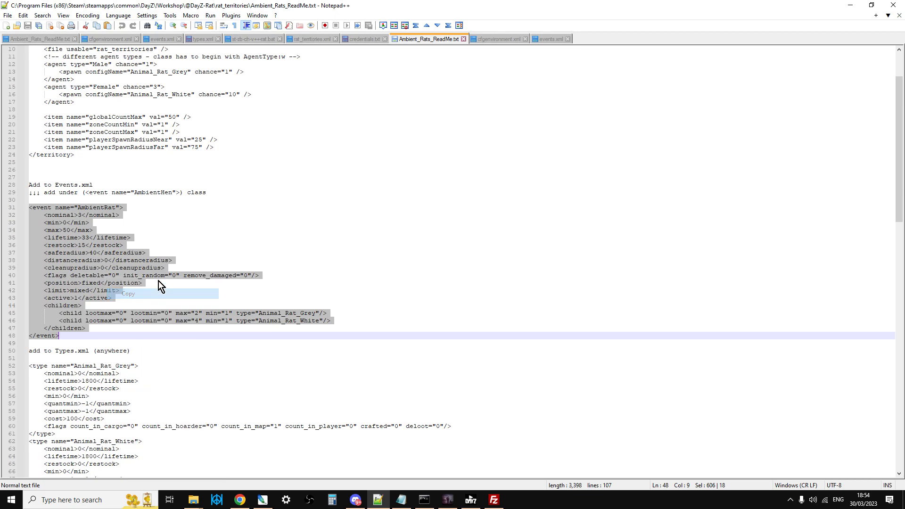
- Add blank lines below the opening events tag in events.xml and paste the AmbientRat event above the AmbientRabbit event
{"action": "left_click", "coordinate": [542, 40]}
{"action": "left_click_drag", "start_coordinate": [76, 218], "coordinate": [34, 89]}
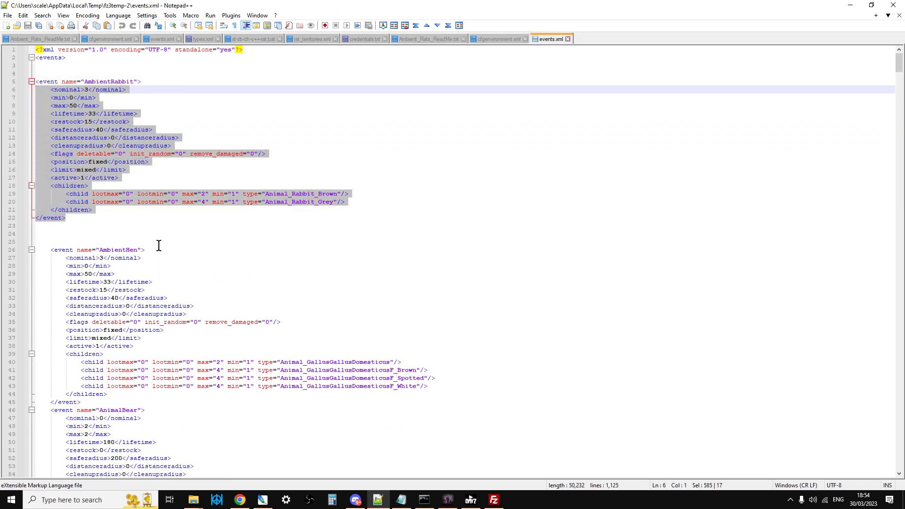
{"action": "left_click", "coordinate": [97, 67]}
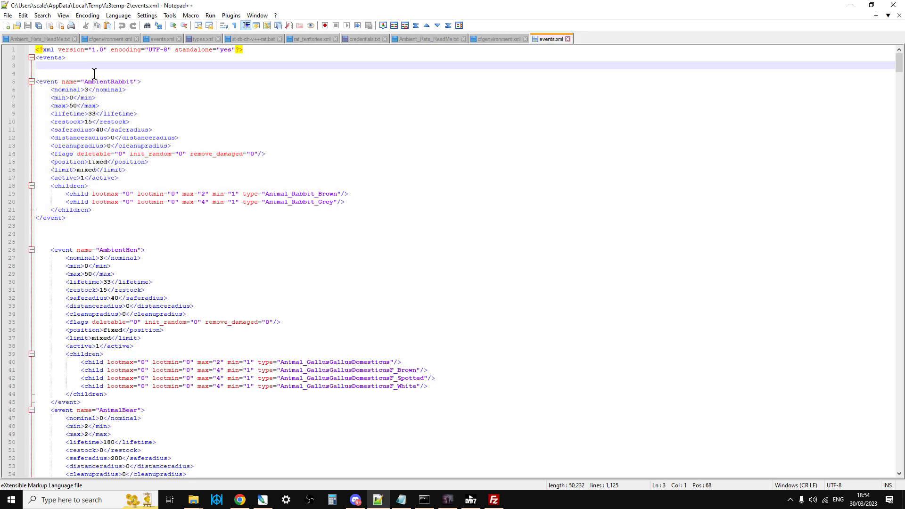
{"action": "key", "text": "Return"}
{"action": "key", "text": "Return"}
{"action": "key", "text": "Return"}
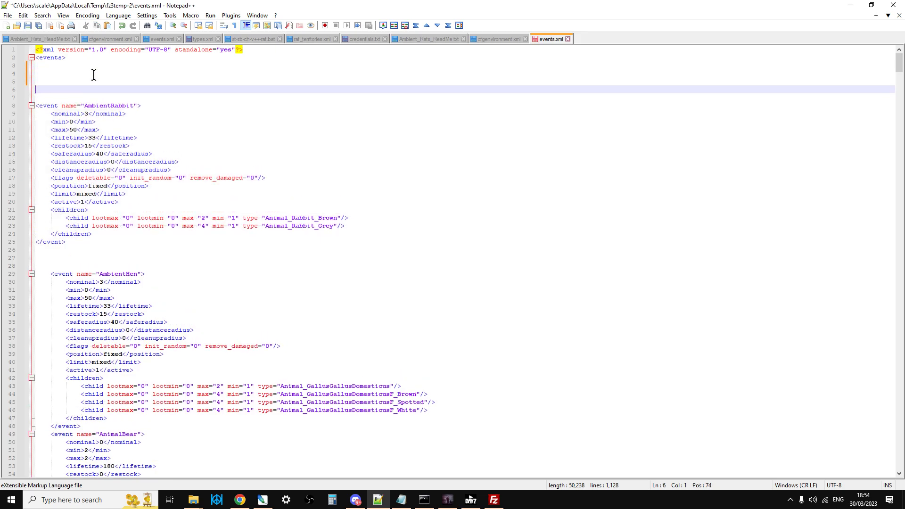
{"action": "left_click", "coordinate": [56, 83]}
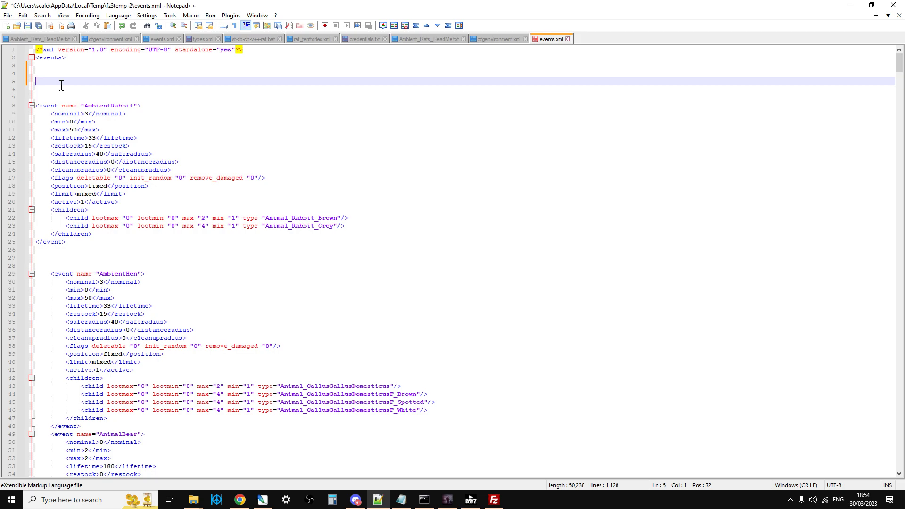
{"action": "key", "text": "ctrl+v"}
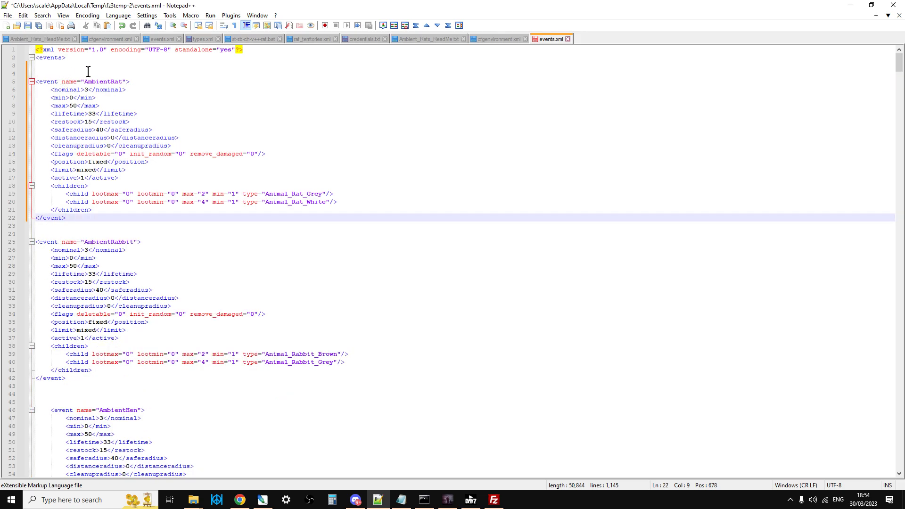
- Save events.xml, switch to FileZilla and upload the changed file back to the server
{"action": "left_click", "coordinate": [27, 26]}
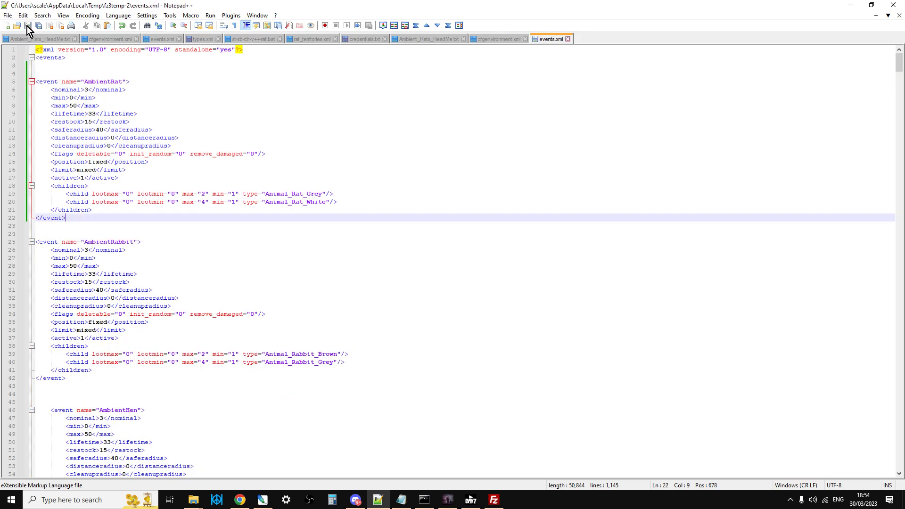
{"action": "left_click", "coordinate": [494, 500]}
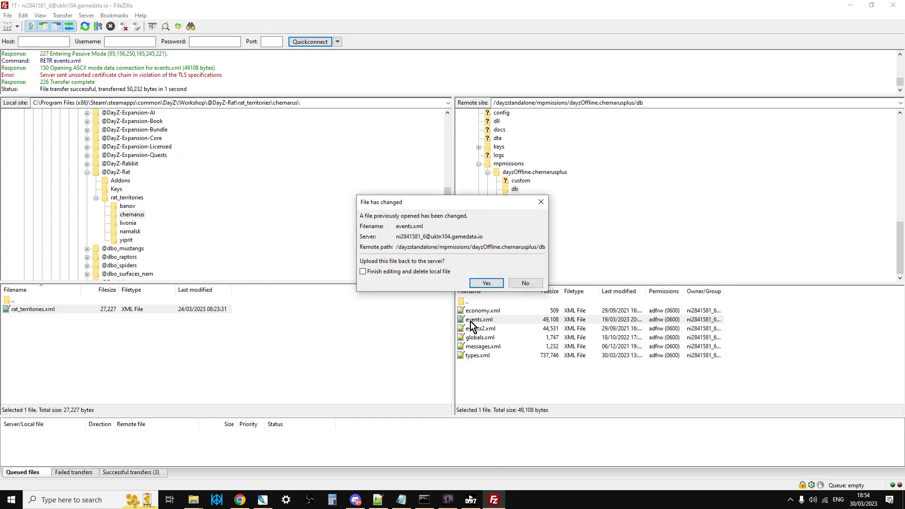
{"action": "left_click", "coordinate": [494, 284]}
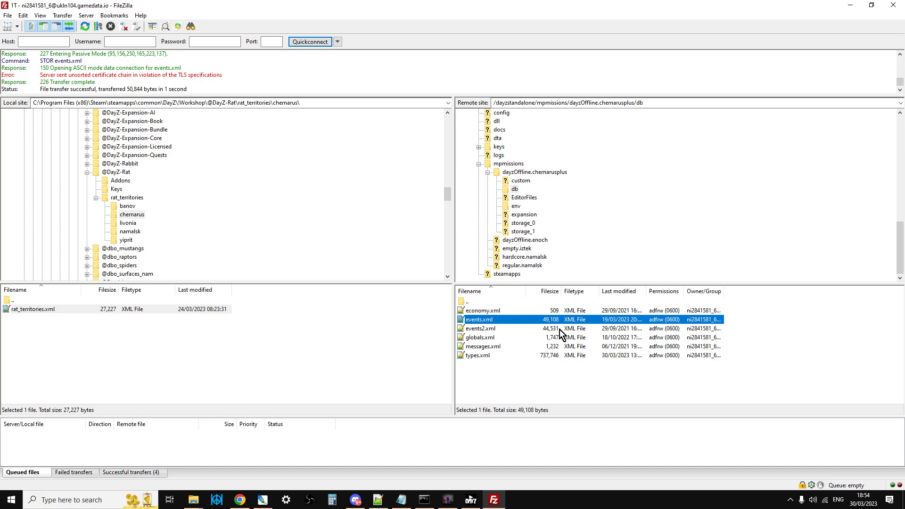
- Open the server's types.xml for editing and copy all rat type entries, Animal_Rat_Grey through DeadRat_White, from the readme
{"action": "right_click", "coordinate": [485, 357]}
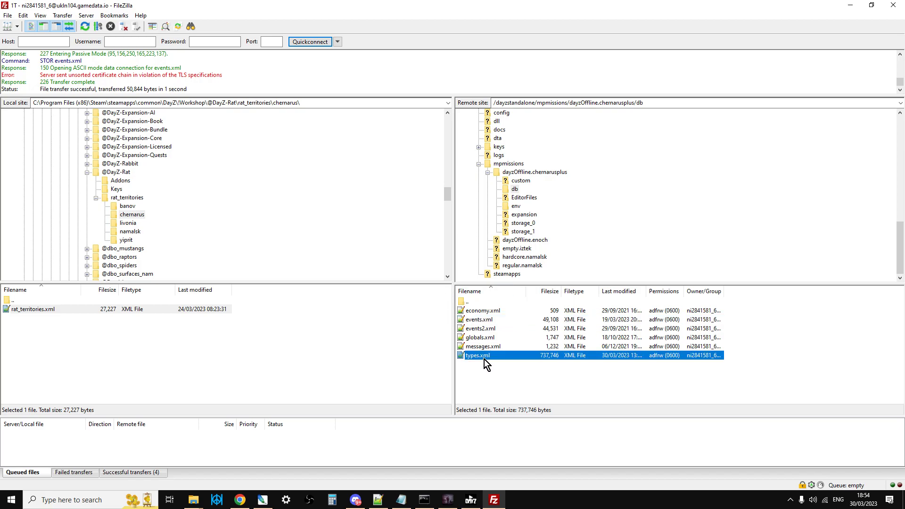
{"action": "left_click", "coordinate": [514, 385]}
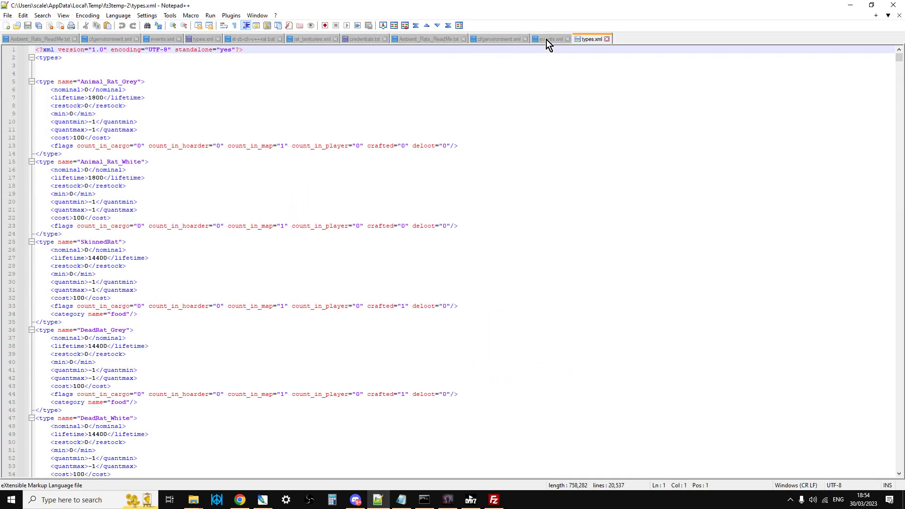
{"action": "left_click", "coordinate": [500, 40]}
{"action": "left_click", "coordinate": [445, 39]}
{"action": "scroll", "coordinate": [192, 241], "scroll_direction": "down", "scroll_amount": 2}
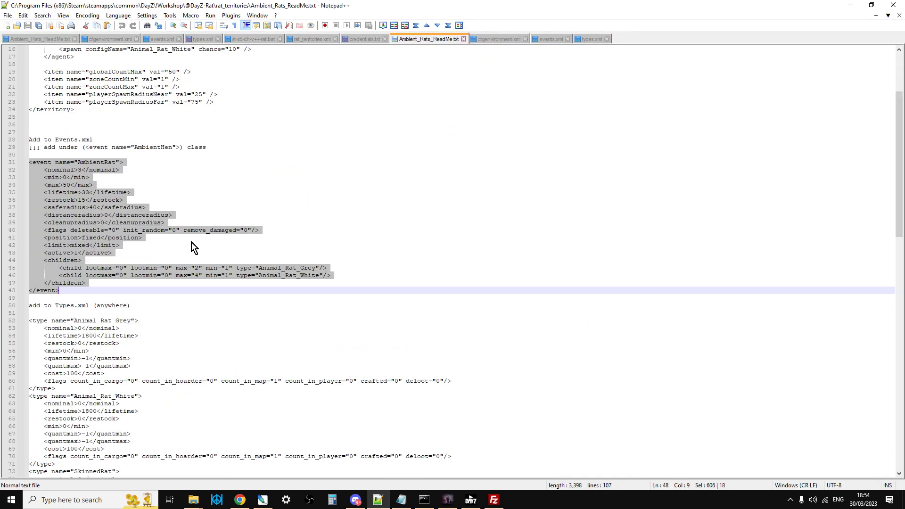
{"action": "left_click_drag", "start_coordinate": [29, 229], "coordinate": [141, 377]}
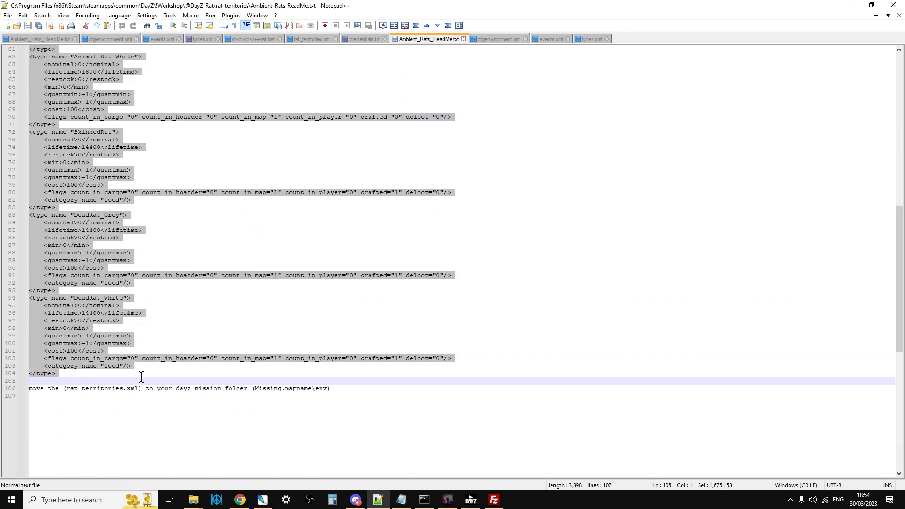
{"action": "right_click", "coordinate": [73, 246]}
{"action": "left_click", "coordinate": [116, 262]}
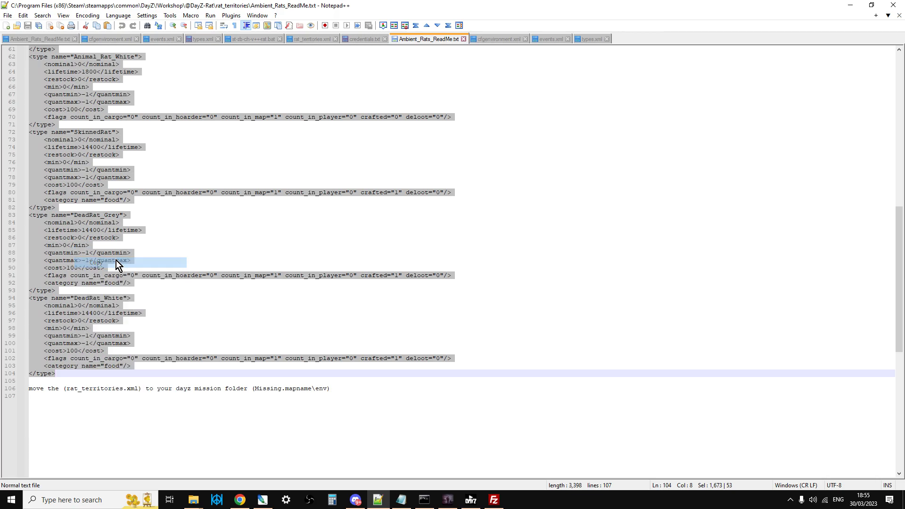
- Paste the copied entries over the existing rat types, Animal_Rat_Grey through DeadRat_White, in types.xml and save the file
{"action": "left_click", "coordinate": [589, 39]}
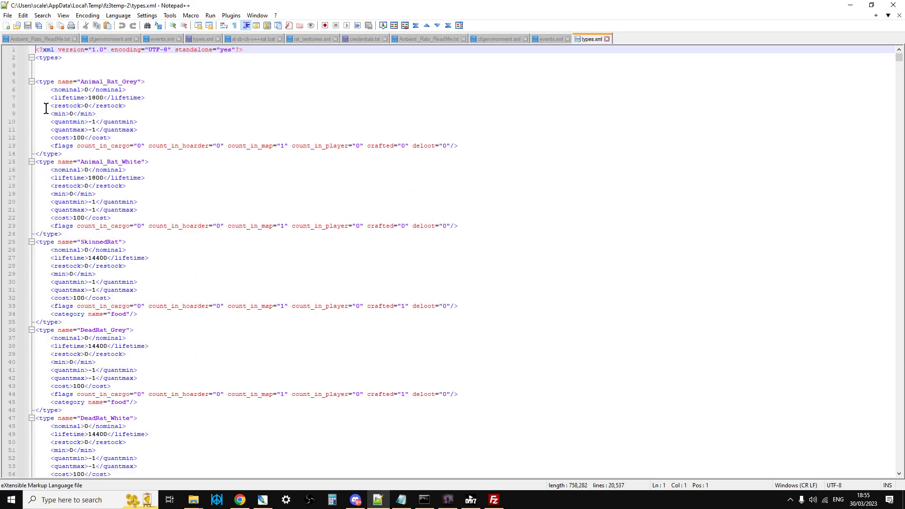
{"action": "left_click_drag", "start_coordinate": [36, 79], "coordinate": [141, 353]}
{"action": "scroll", "coordinate": [81, 232], "scroll_direction": "down", "scroll_amount": 6}
{"action": "right_click", "coordinate": [106, 205]}
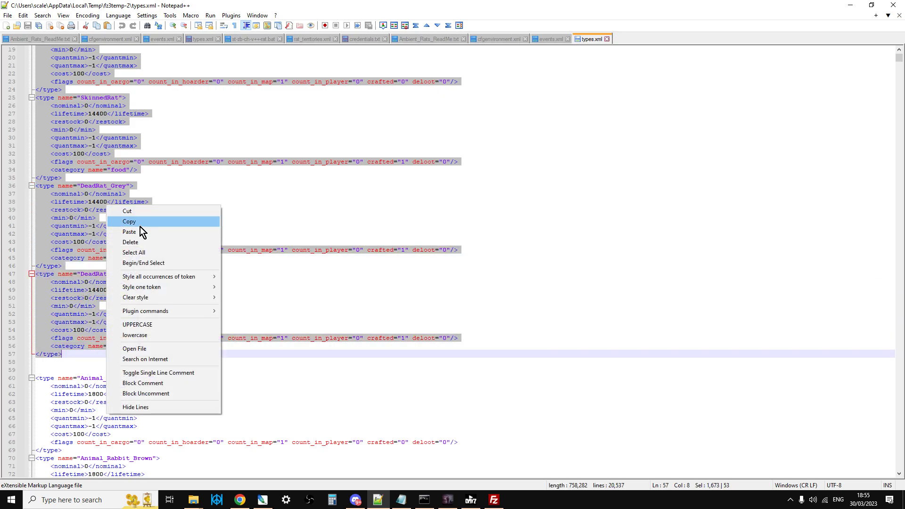
{"action": "left_click", "coordinate": [140, 232]}
{"action": "left_click", "coordinate": [31, 27]}
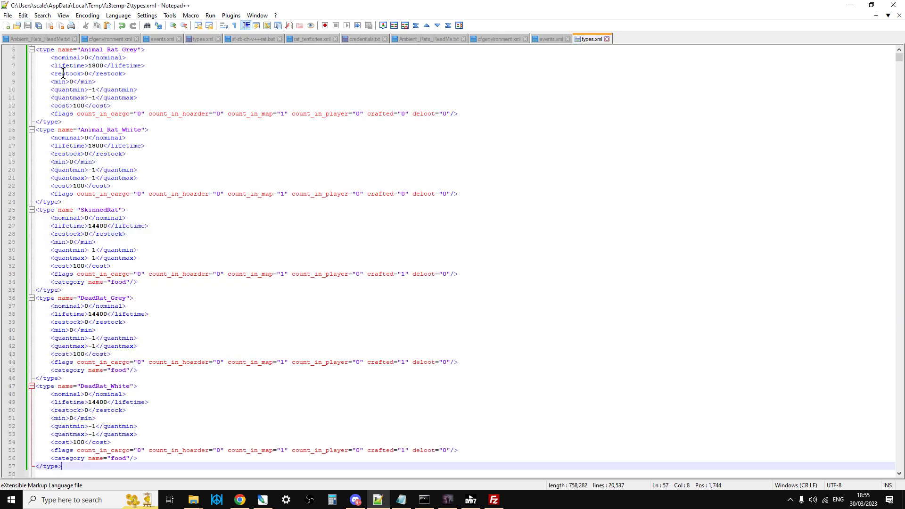
- Switch to FileZilla, upload the changed types.xml back to the server and collapse the remote mpmissions folder
{"action": "scroll", "coordinate": [259, 330], "scroll_direction": "down", "scroll_amount": 3}
{"action": "left_click", "coordinate": [503, 500]}
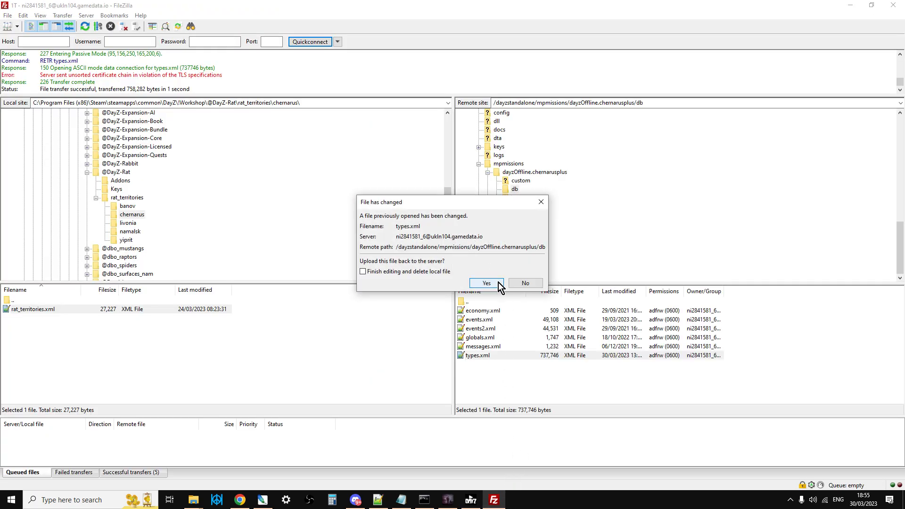
{"action": "left_click", "coordinate": [487, 283]}
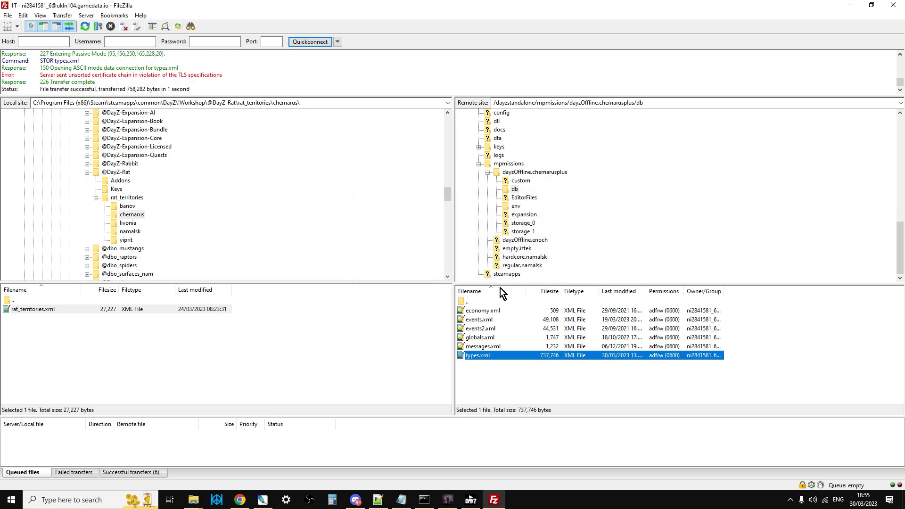
{"action": "scroll", "coordinate": [385, 240], "scroll_direction": "up", "scroll_amount": 1}
{"action": "scroll", "coordinate": [527, 245], "scroll_direction": "up", "scroll_amount": 2}
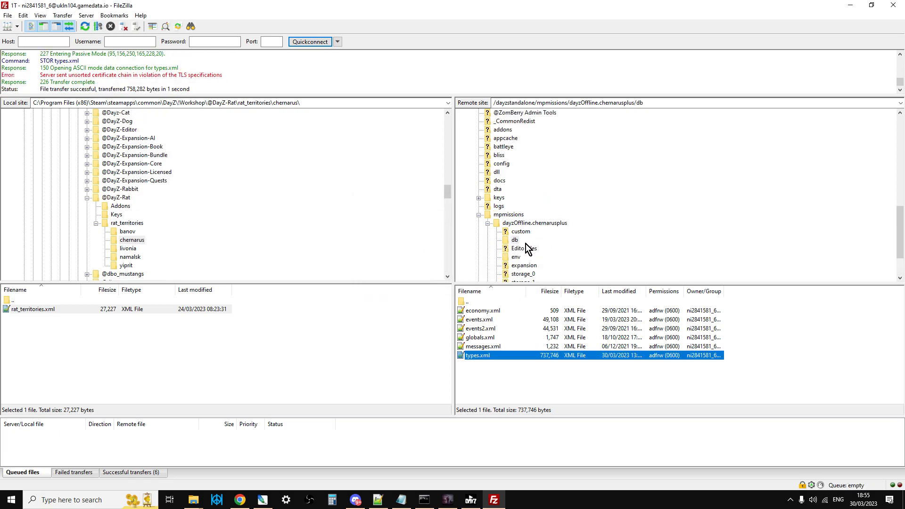
{"action": "left_click", "coordinate": [479, 215]}
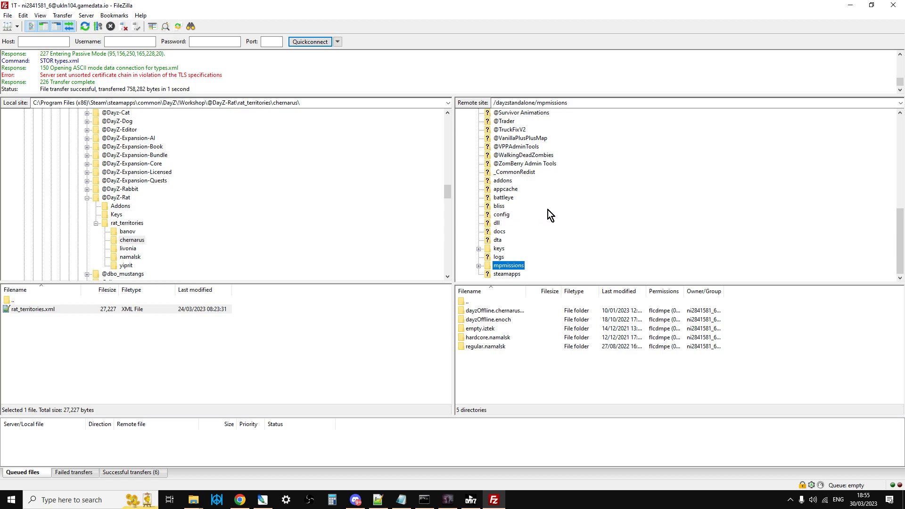
- Switch to Chrome, restart the DayZ server from the Nitrado web interface and show the DayZ-Rat Steam Workshop page
{"action": "left_click", "coordinate": [240, 499]}
{"action": "scroll", "coordinate": [572, 175], "scroll_direction": "up", "scroll_amount": 6}
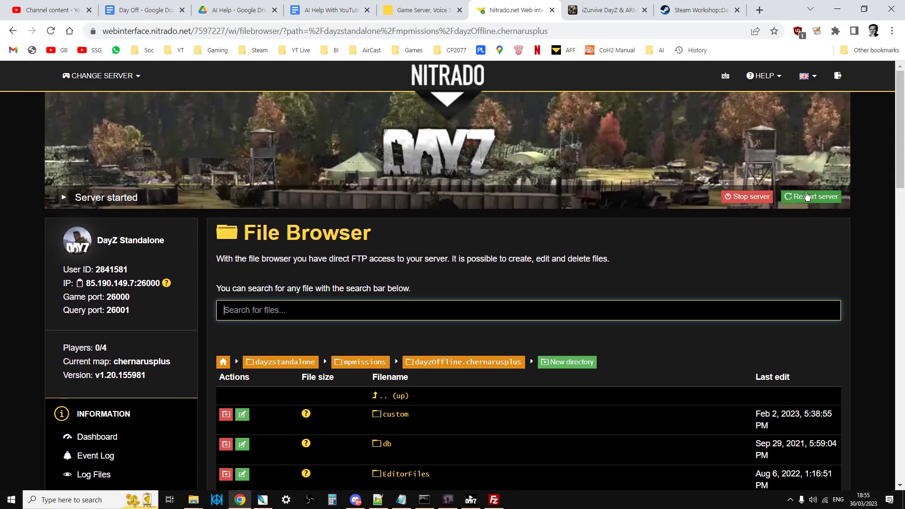
{"action": "left_click", "coordinate": [808, 196]}
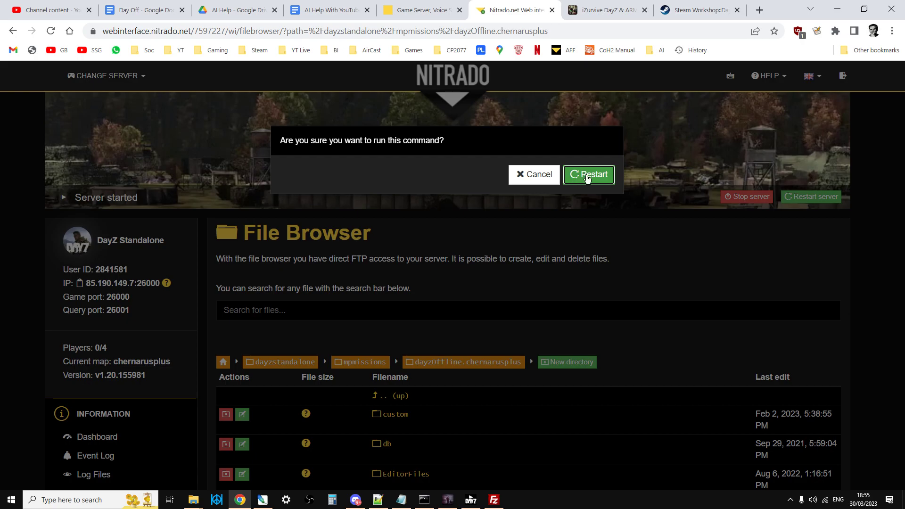
{"action": "left_click", "coordinate": [587, 175]}
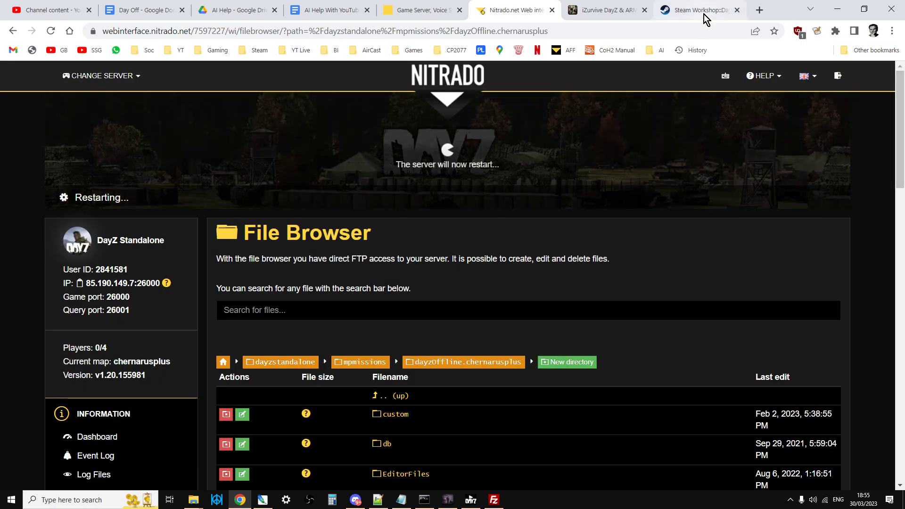
{"action": "left_click", "coordinate": [703, 11]}
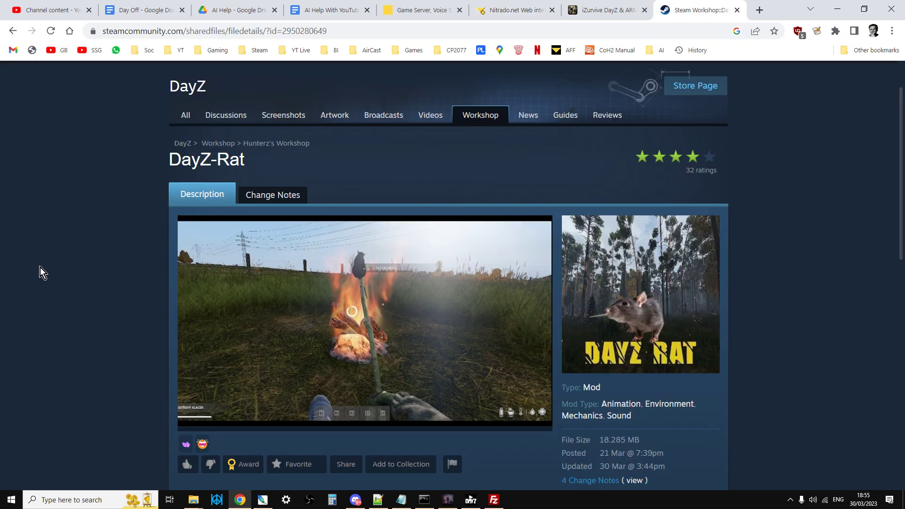